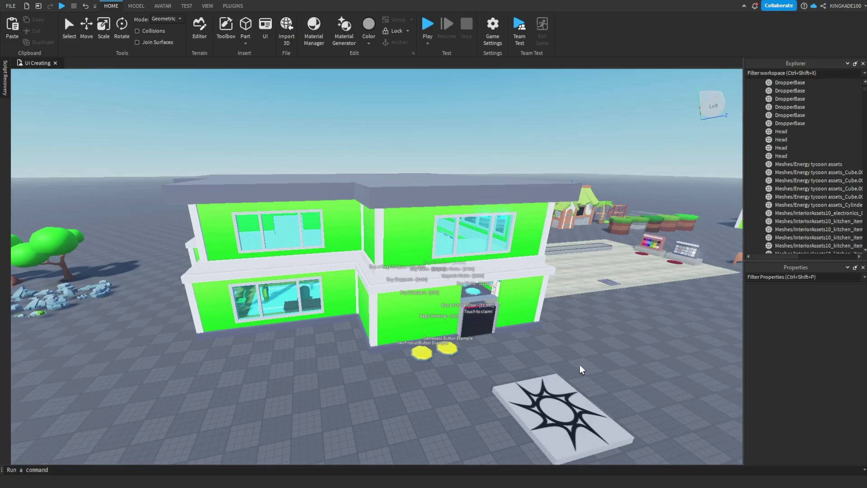
Examine the finished two-storey tycoon building and its surroundings from several distances.
scroll(579, 365, down, 2)
scroll(580, 364, up, 3)
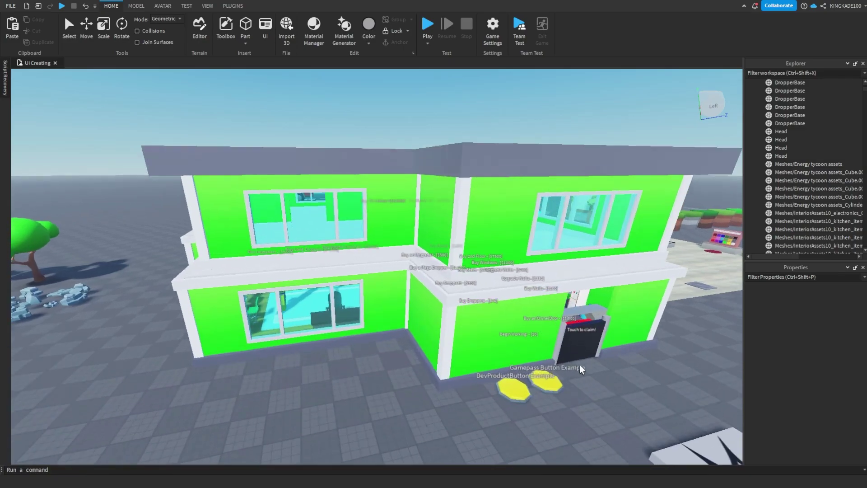
scroll(579, 365, down, 4)
scroll(366, 323, down, 2)
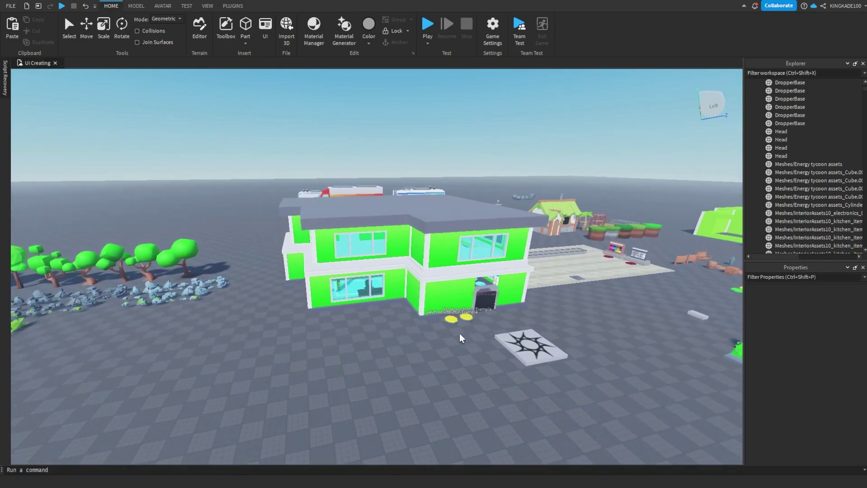
scroll(459, 334, up, 2)
key(d)
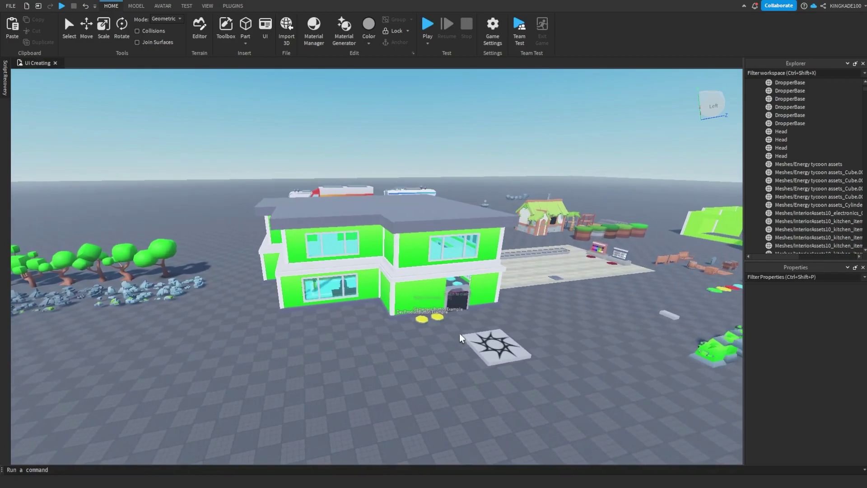
key(d)
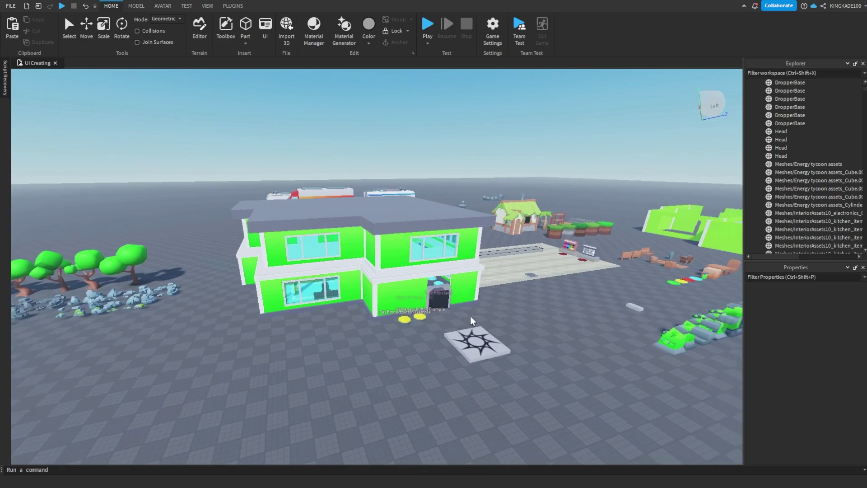
scroll(305, 298, up, 3)
right_drag(437, 316, 452, 316)
key(d)
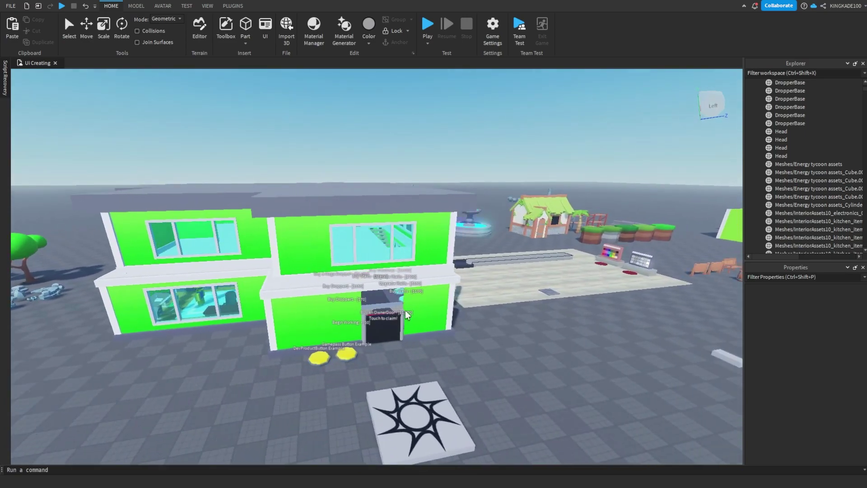
key(w)
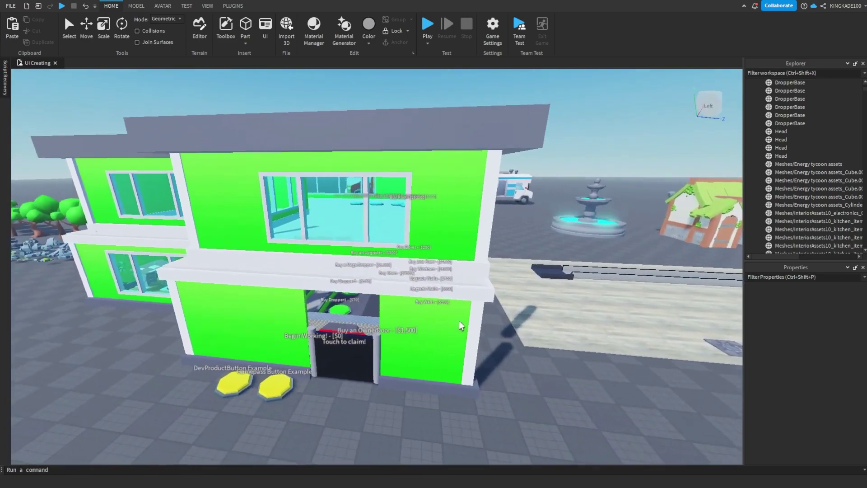
key(s)
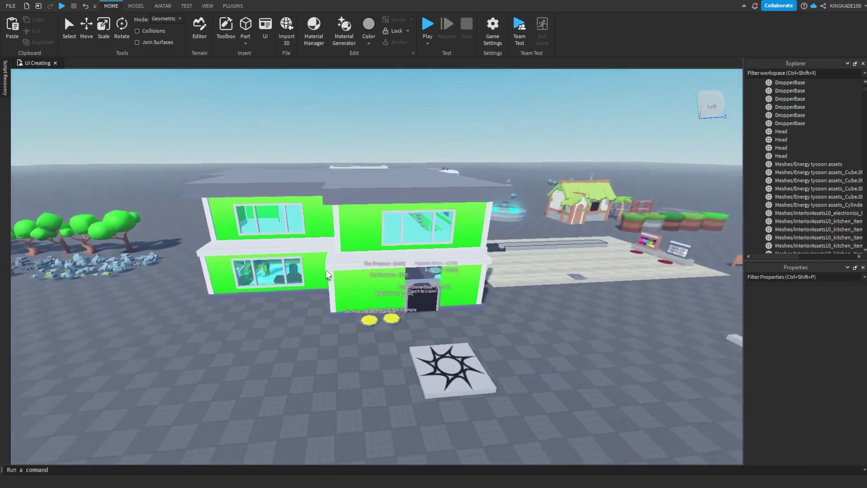
key(s)
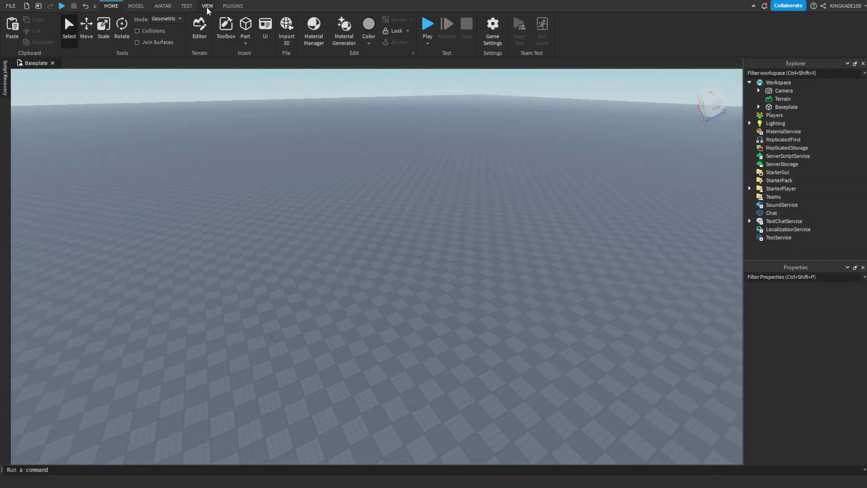
Search the Toolbox models for "zednov tycoon kit".
click(206, 6)
click(80, 31)
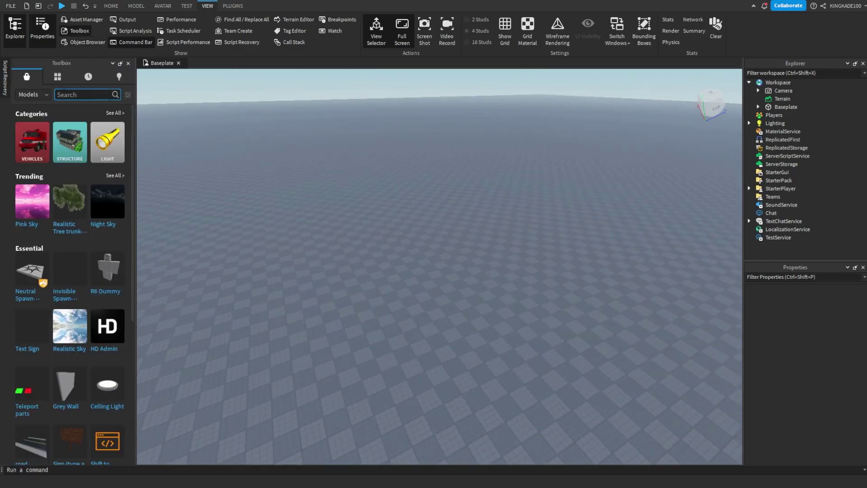
click(83, 95)
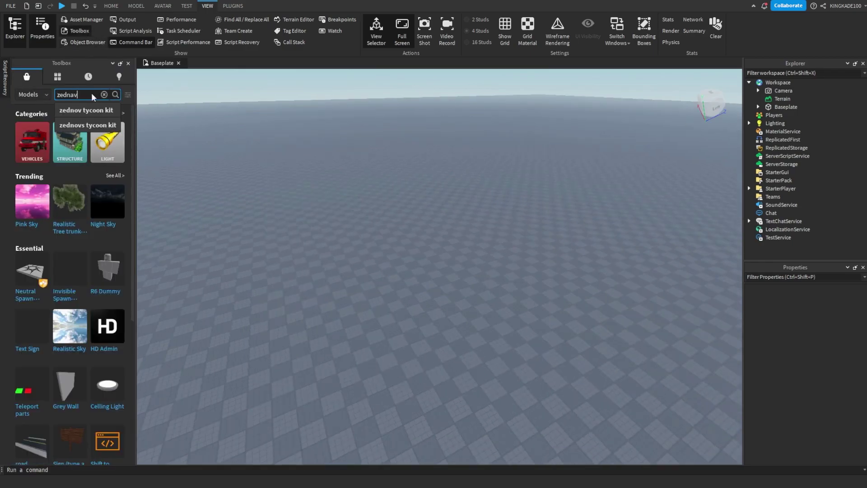
click(79, 111)
Insert the model "Zednov's Tycoon Kit | Fixed by NotedAPI" into the baseplate and accept its scripts notice.
mouse_move(109, 144)
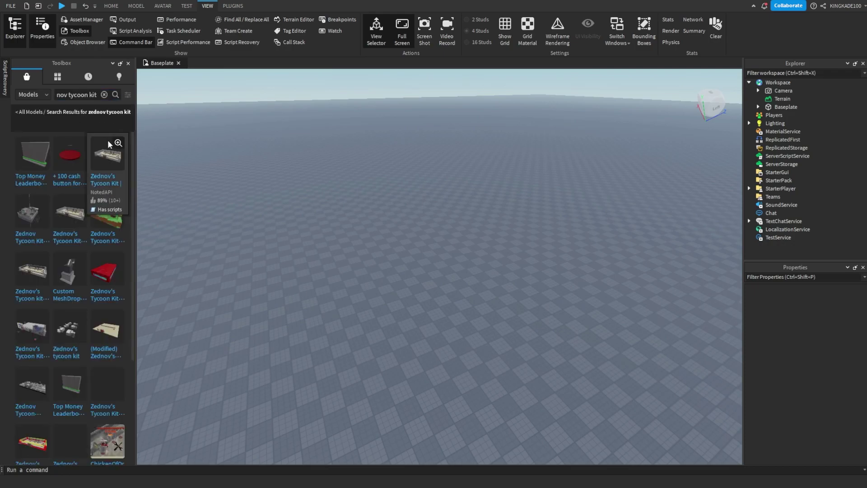
click(111, 163)
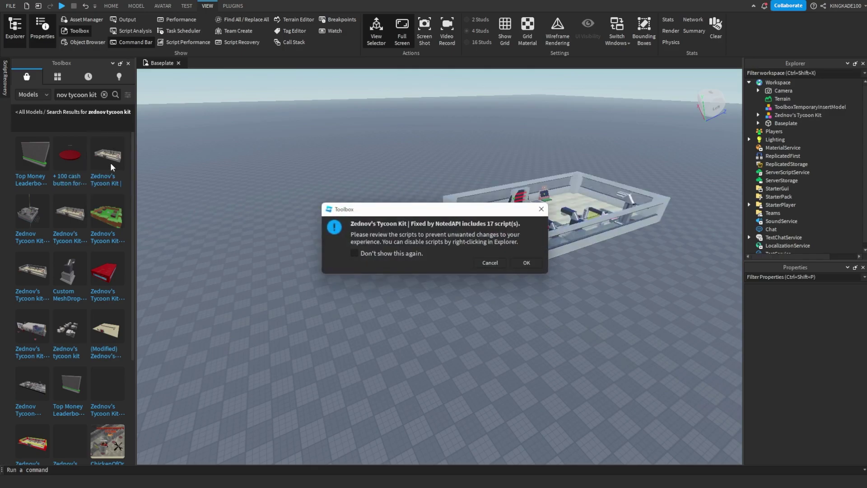
click(526, 263)
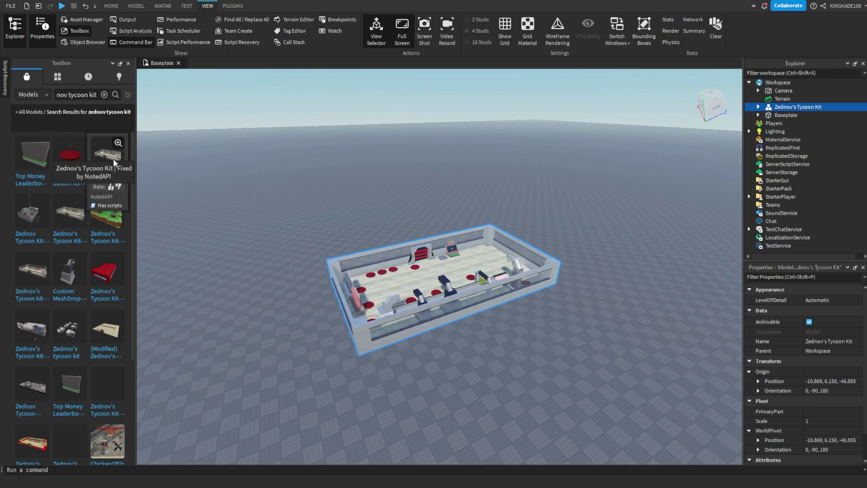
Close the Toolbox and rotate Zednov's Tycoon Kit 180 degrees about its vertical axis so its entrance faces the front.
click(426, 183)
scroll(522, 188, up, 3)
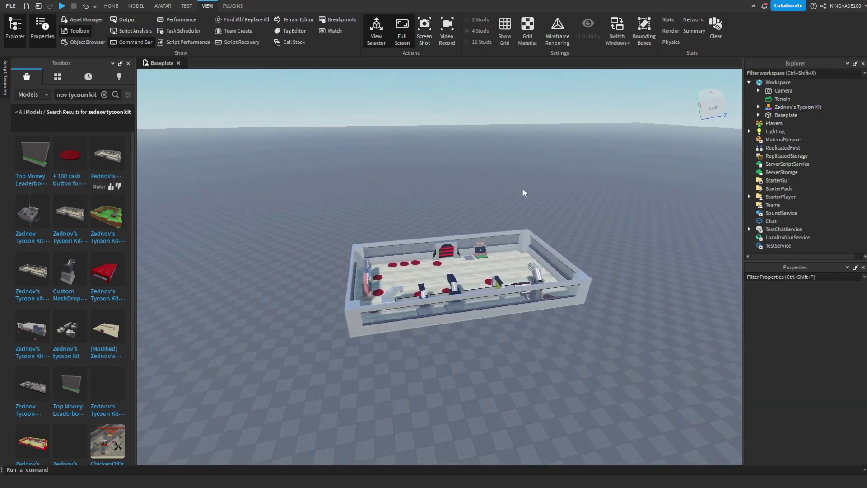
click(441, 272)
scroll(343, 217, down, 2)
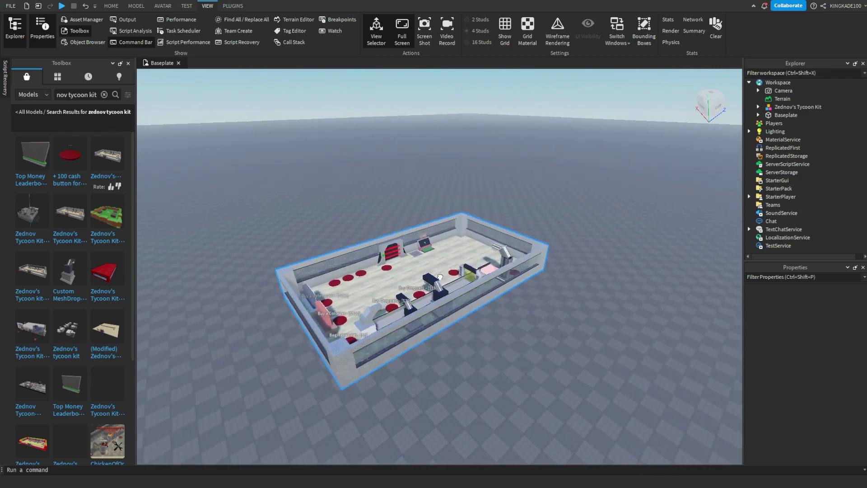
click(128, 64)
click(111, 6)
click(121, 40)
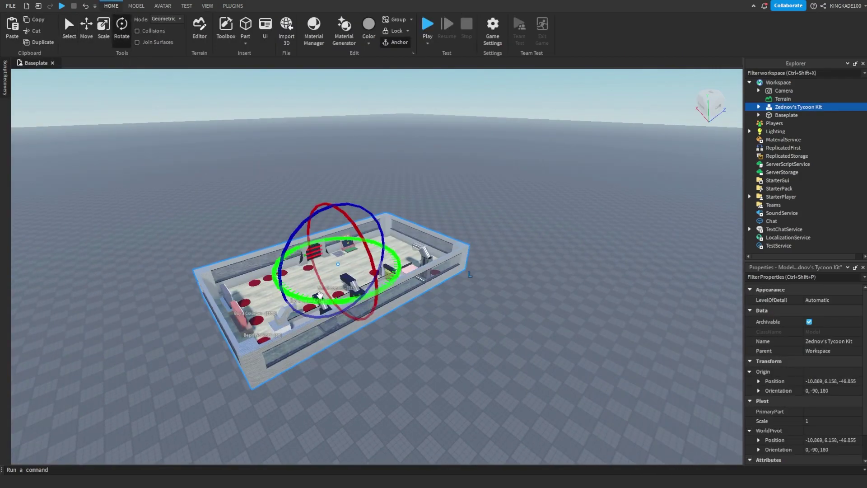
drag(320, 295, 239, 346)
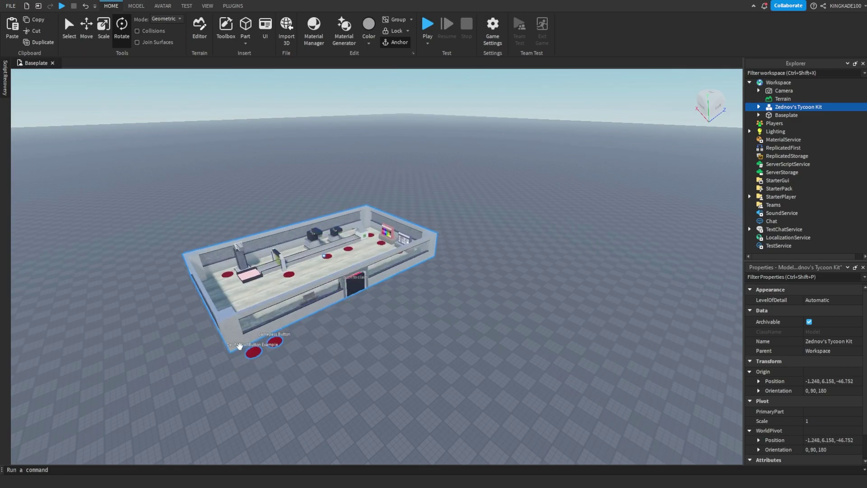
click(470, 307)
scroll(472, 289, up, 5)
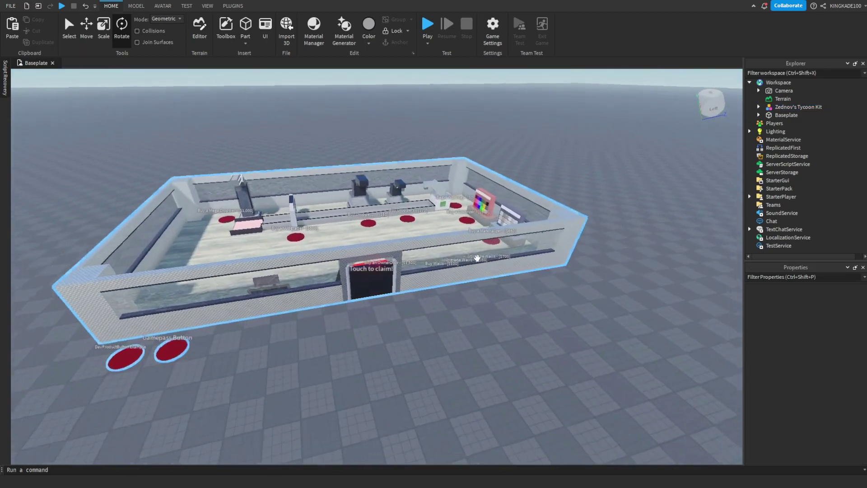
scroll(477, 259, down, 4)
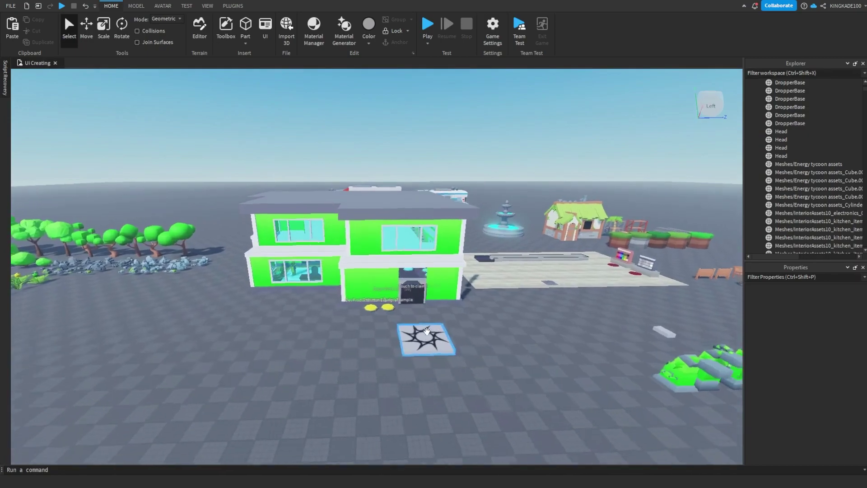
Switch to the Ui Creating place and examine the droppers and purchase buttons inside the finished tycoon building.
scroll(428, 335, up, 6)
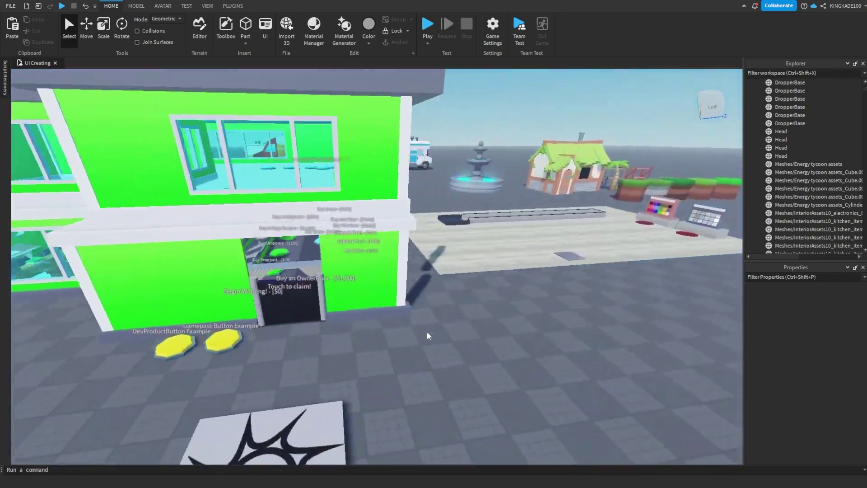
scroll(427, 333, up, 8)
right_drag(427, 333, 426, 331)
right_drag(460, 251, 462, 251)
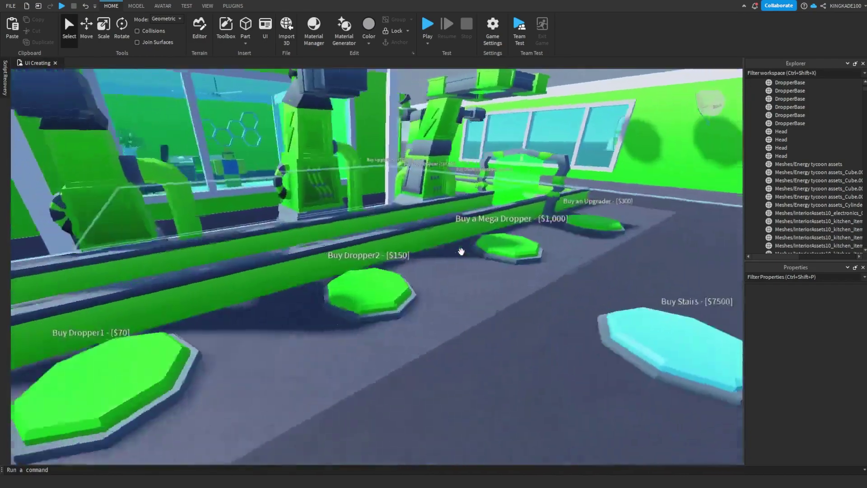
scroll(461, 251, down, 10)
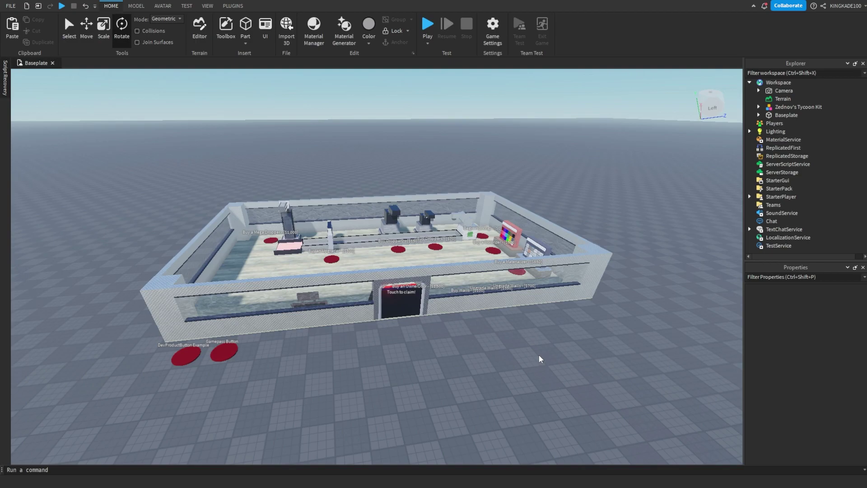
Paste the copied dropper, upgrader and button meshes into the Baseplate place and set them on the ground beside the tycoon kit.
key(ctrl+v)
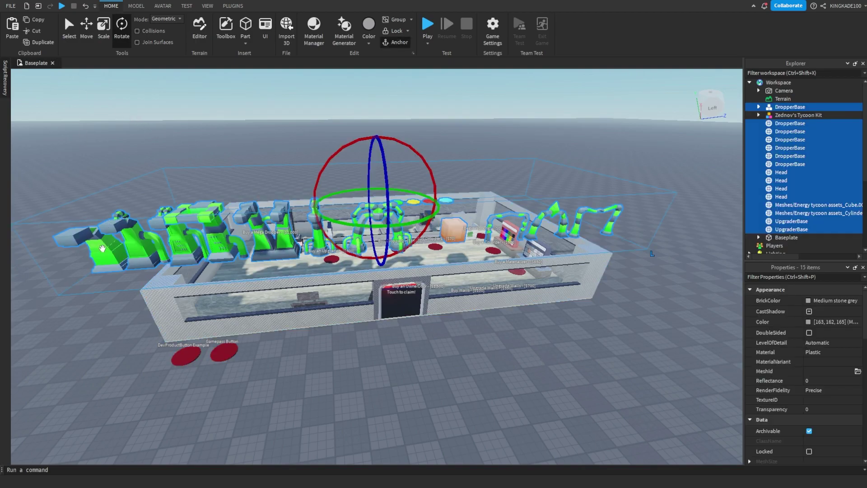
drag(102, 248, 374, 282)
click(411, 306)
Move the four coloured button discs onto the ground in front of the upgrader meshes.
key(d)
right_drag(470, 272, 447, 257)
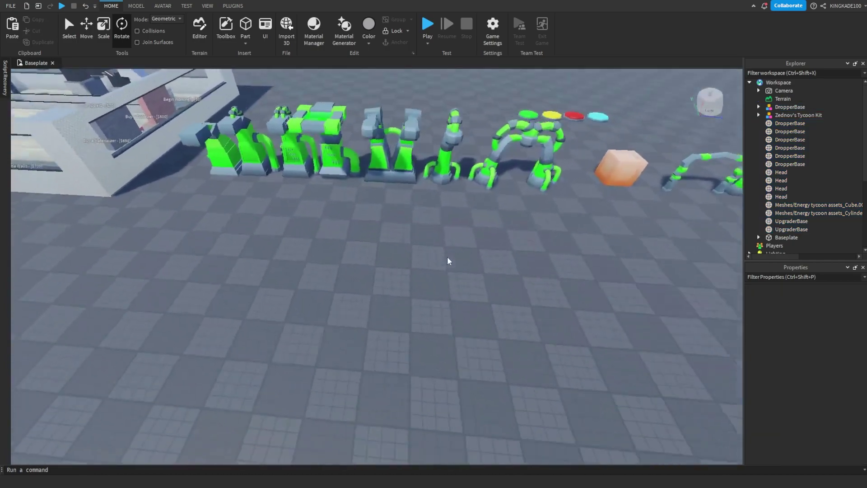
key(s)
key(d)
drag(527, 173, 519, 251)
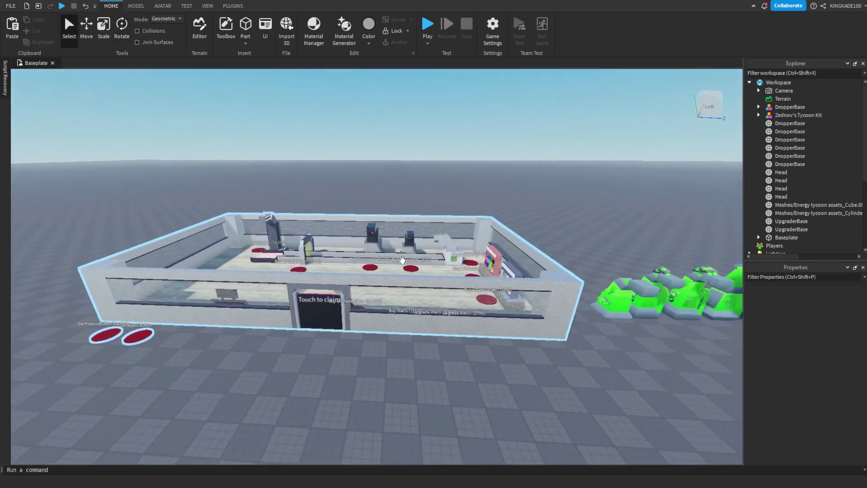
Examine the pasted droppers, upgraders and coloured buttons up close from different angles.
scroll(403, 261, up, 5)
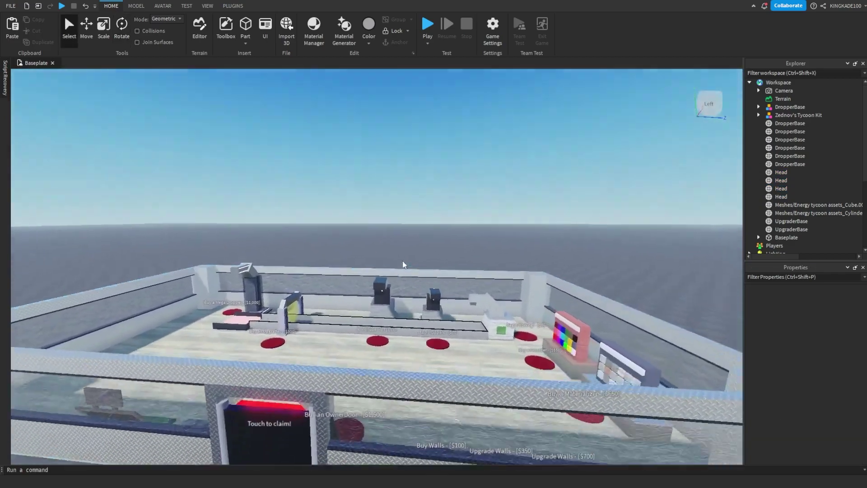
scroll(403, 261, down, 10)
scroll(402, 261, up, 6)
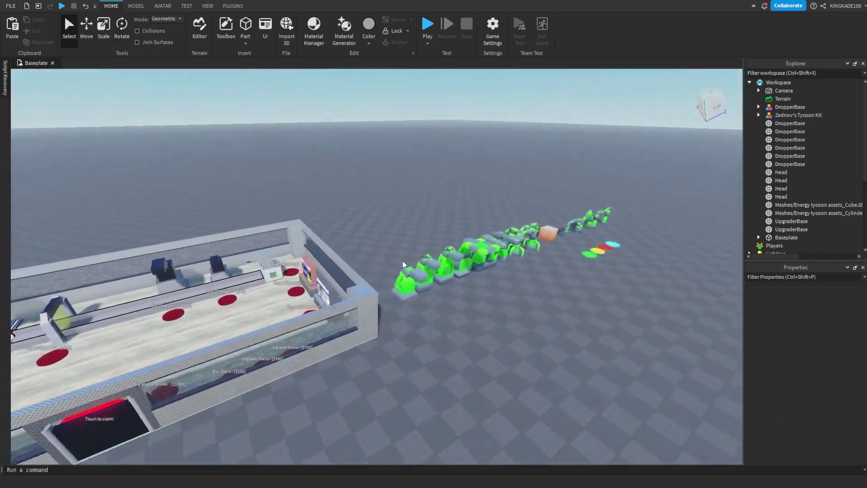
scroll(403, 261, up, 6)
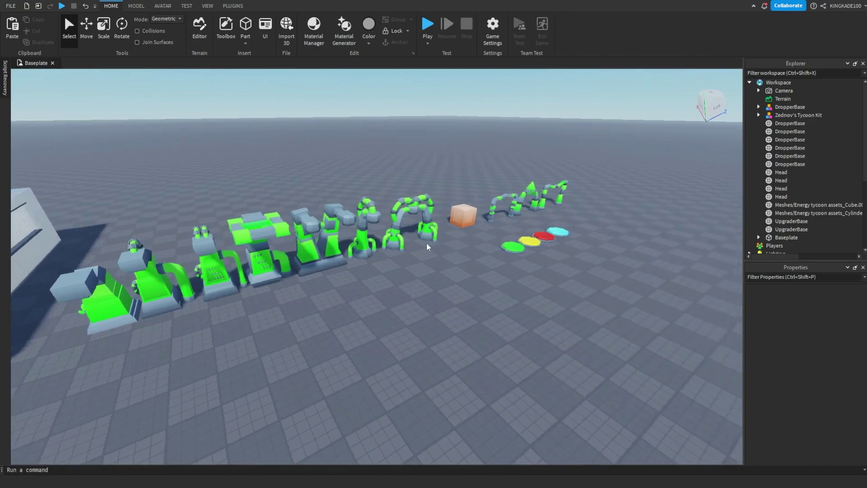
right_drag(427, 242, 228, 240)
key(d)
key(a)
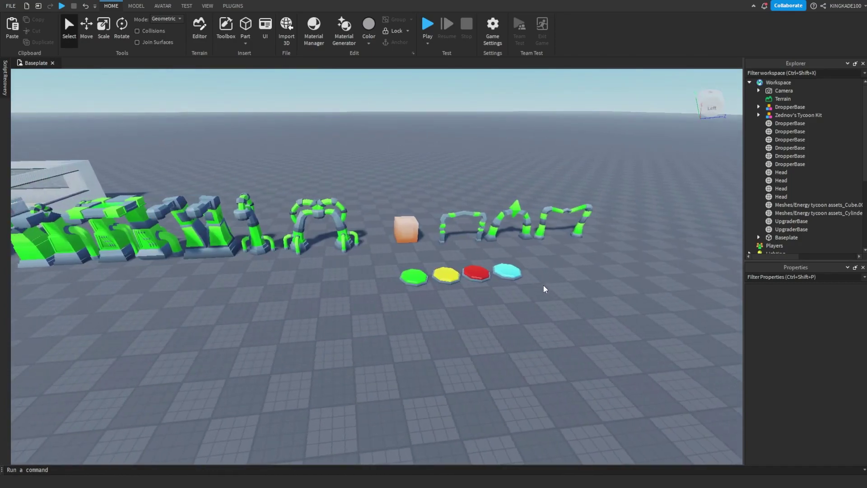
scroll(543, 285, up, 5)
right_drag(397, 344, 377, 328)
key(w)
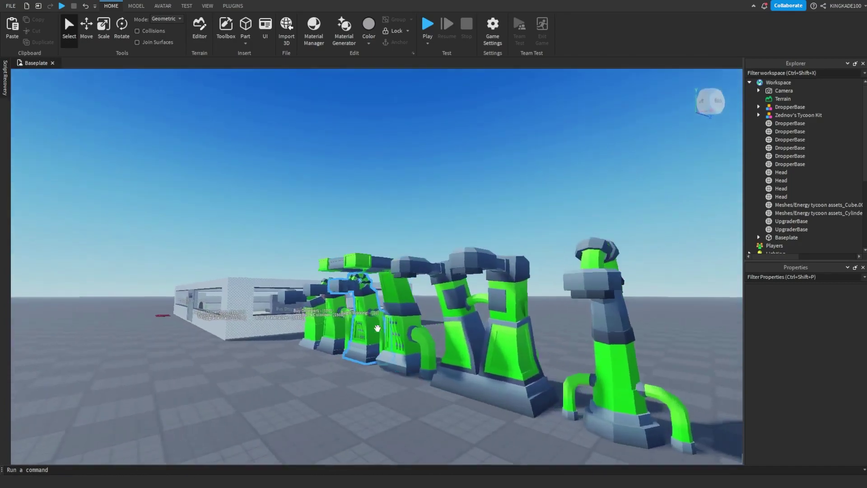
key(w)
Compare the tycoon kit's default droppers, conveyor and buttons with the row of pasted replacement meshes.
scroll(378, 329, down, 5)
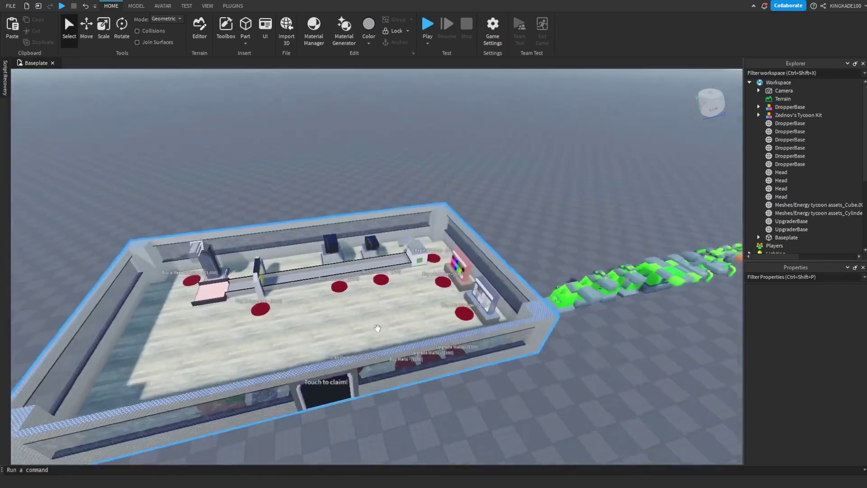
scroll(378, 328, down, 2)
key(a)
scroll(267, 300, up, 2)
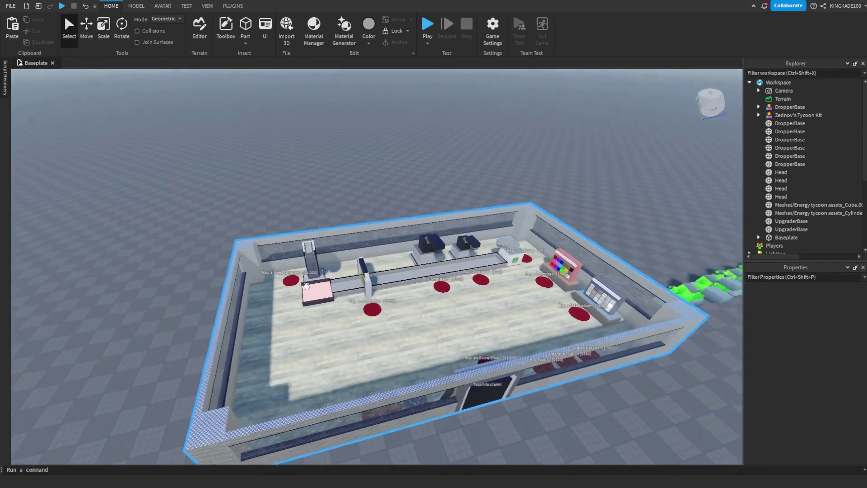
scroll(307, 287, up, 1)
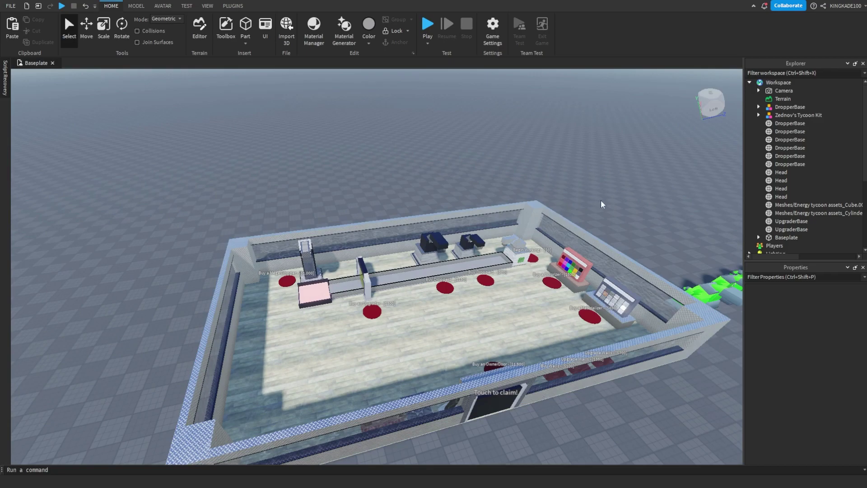
key(d)
right_drag(523, 229, 521, 230)
key(w)
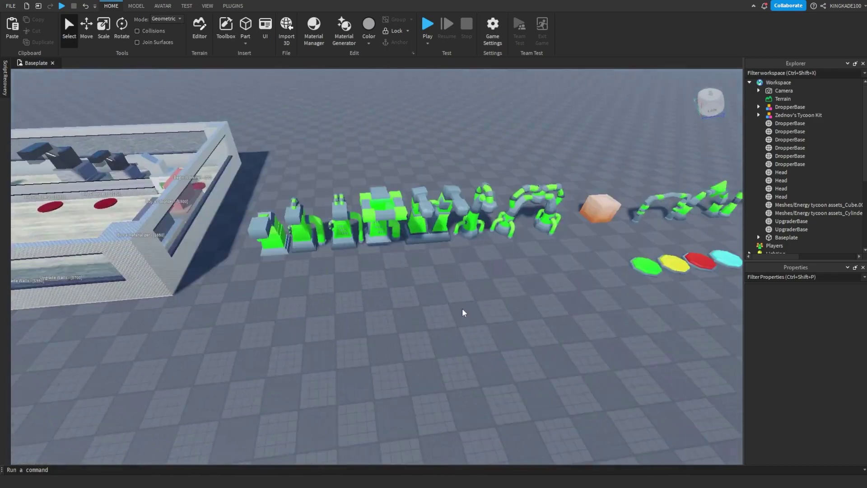
right_drag(462, 293, 462, 290)
key(w)
scroll(461, 291, down, 3)
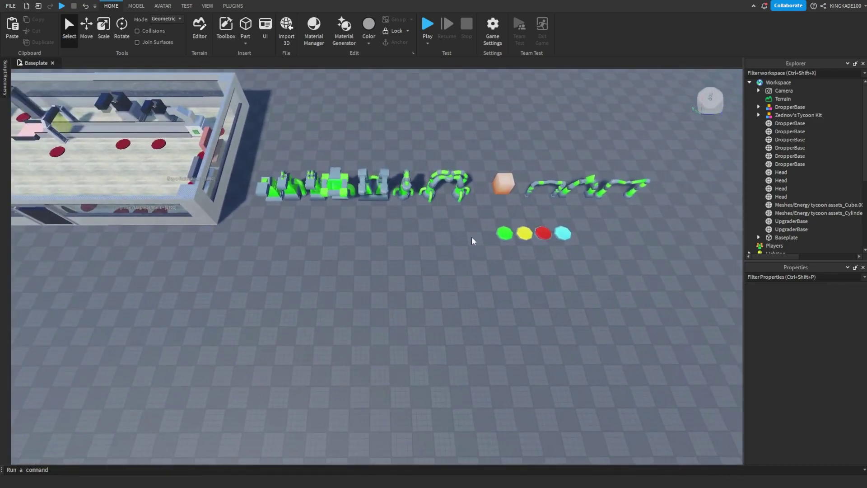
Select the row of seven dropper meshes to identify their matching objects in the Explorer.
drag(483, 219, 277, 155)
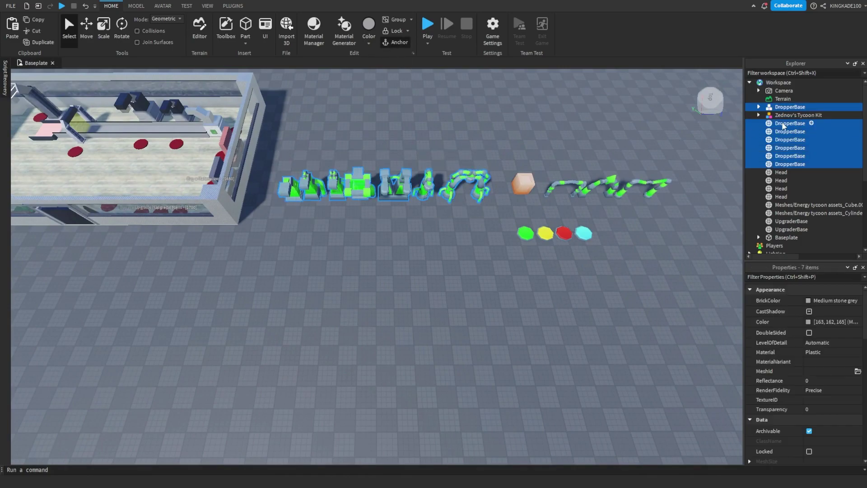
key(w)
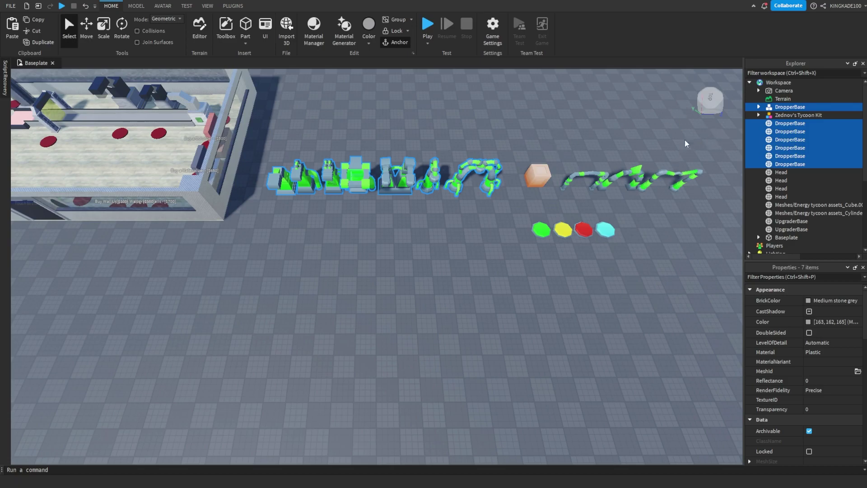
right_drag(637, 179, 639, 178)
scroll(639, 178, up, 4)
Select the four coloured button discs to identify their Head parts, undoing any accidental shift.
drag(565, 287, 344, 229)
scroll(522, 221, up, 3)
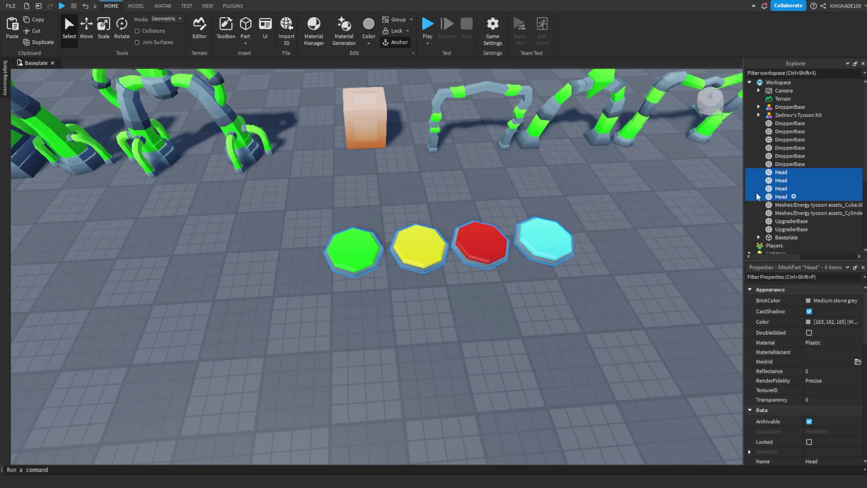
click(616, 226)
scroll(551, 265, down, 3)
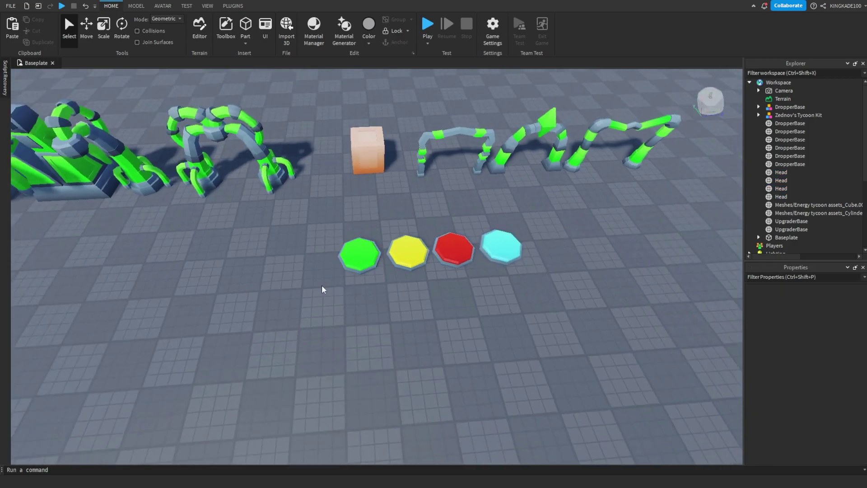
drag(322, 286, 568, 222)
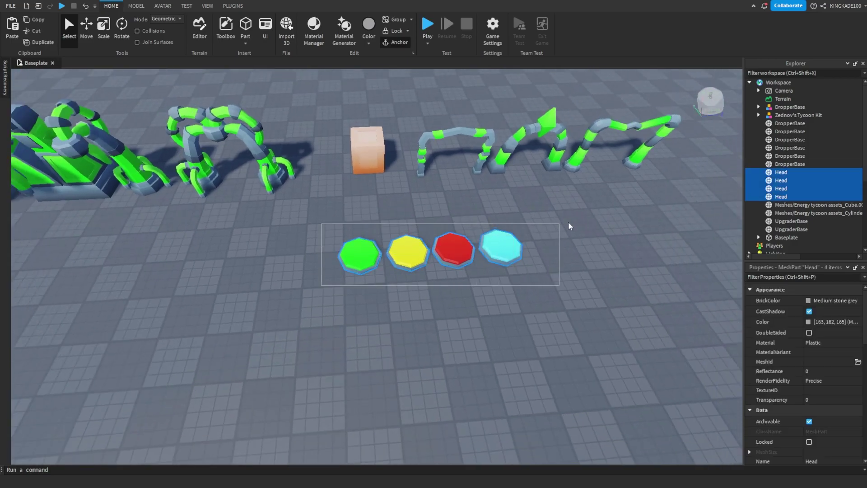
click(589, 222)
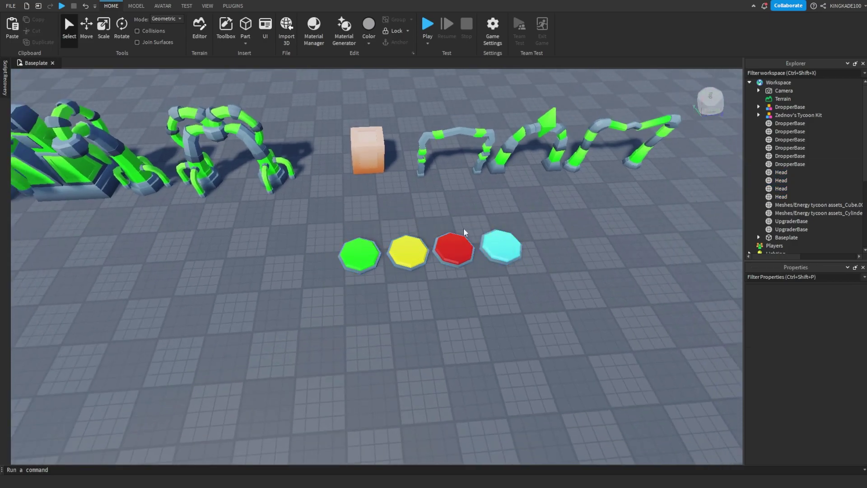
right_click(535, 233)
click(506, 287)
drag(549, 286, 280, 220)
click(362, 275)
drag(355, 253, 388, 232)
key(ctrl+z)
Select the three upgrader arch meshes to identify their entries in the Explorer, and clear the selection.
scroll(538, 207, down, 5)
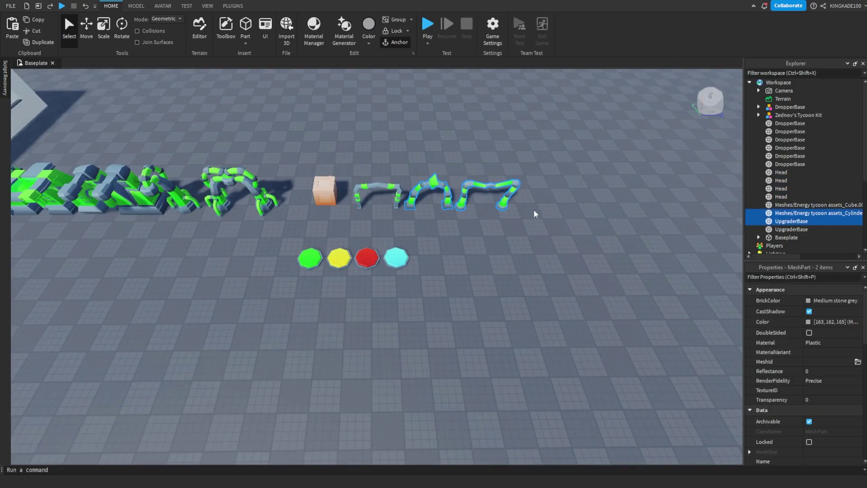
drag(545, 217, 356, 167)
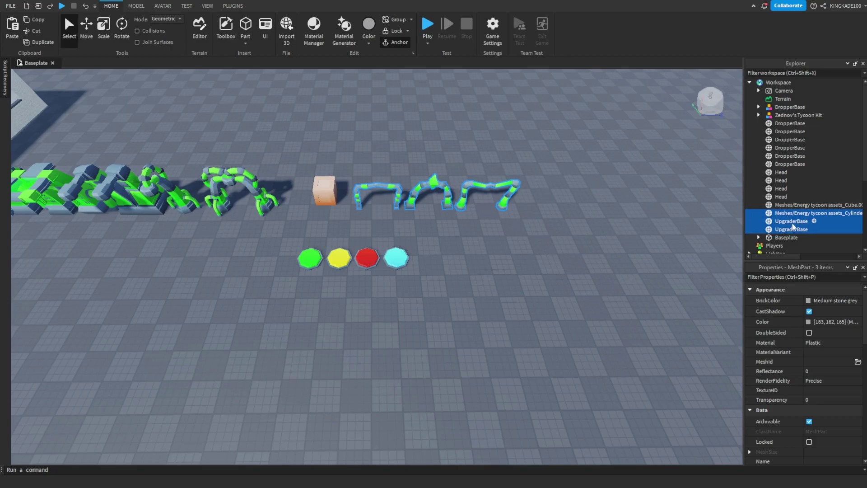
click(505, 256)
Move the orange cube mesh around on the ground between the droppers and the upgraders.
scroll(506, 256, down, 5)
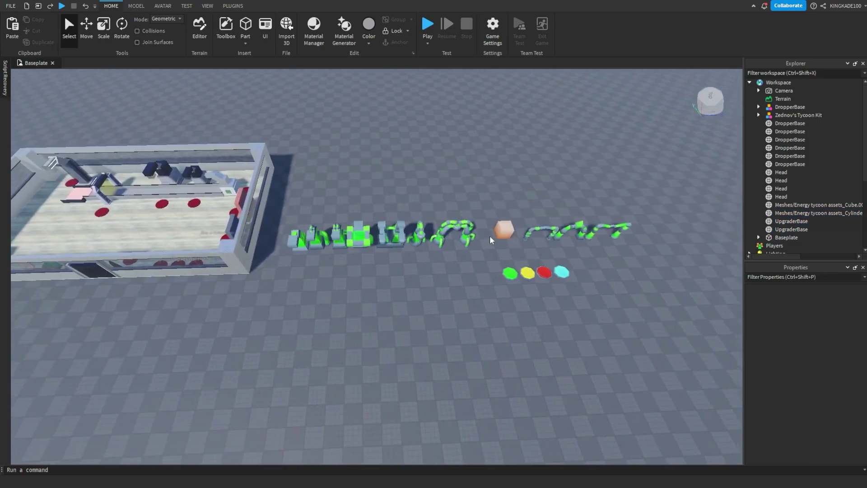
scroll(506, 228, up, 5)
right_drag(506, 229, 485, 248)
drag(396, 310, 385, 343)
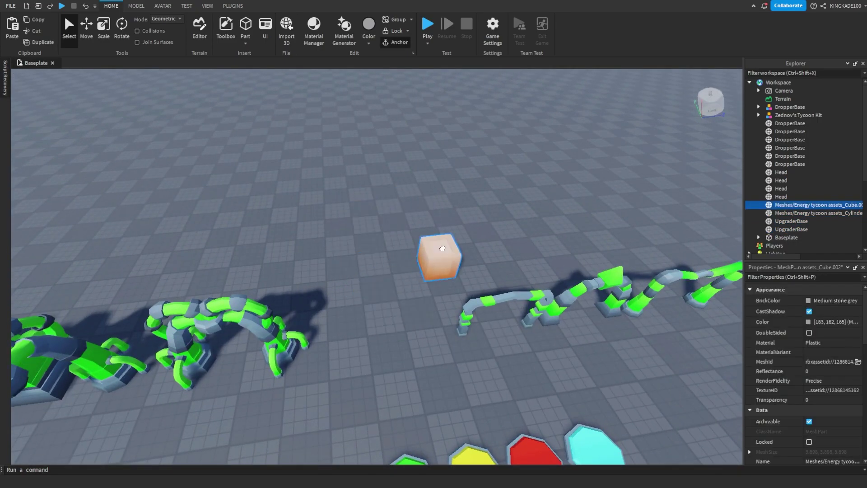
click(476, 252)
Examine the tycoon's interior with its default droppers and buttons, and the row of replacement meshes outside.
right_drag(475, 252, 428, 257)
scroll(438, 237, up, 4)
key(d)
scroll(483, 218, up, 3)
scroll(428, 257, down, 5)
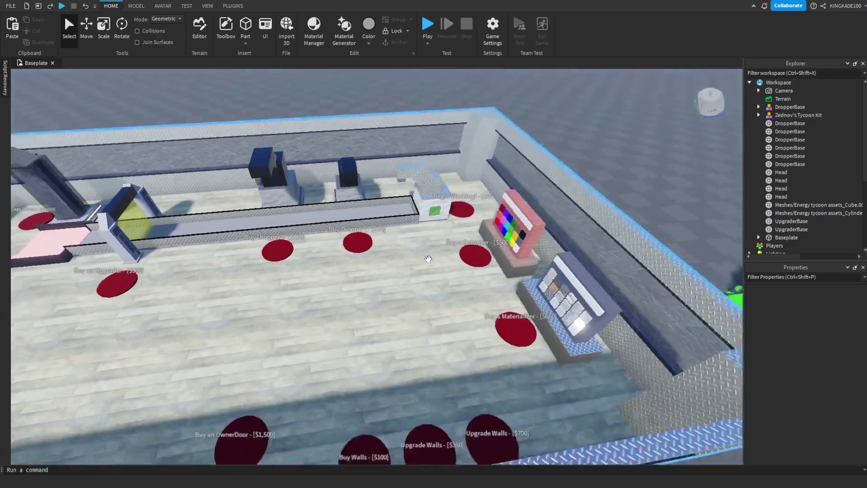
key(d)
key(d)
key(a)
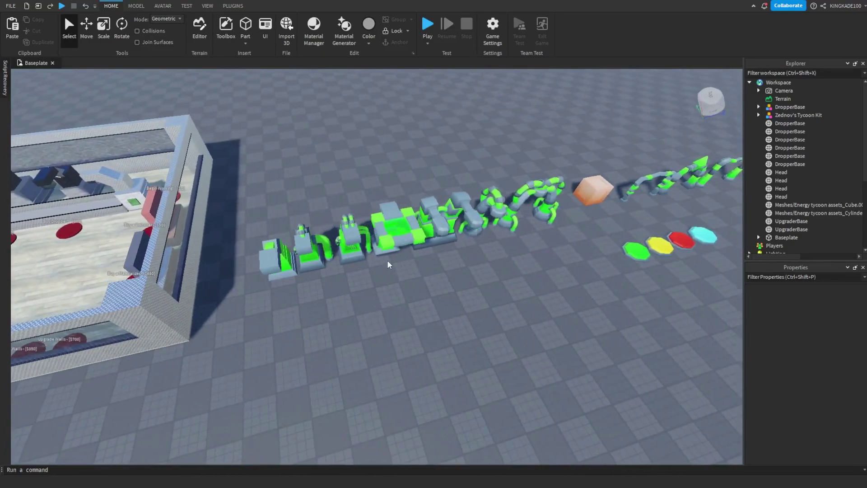
Move a green dropper mesh from the outside row into the tycoon, beside the default small dropper near the conveyor's end.
scroll(362, 255, up, 2)
drag(368, 248, 398, 252)
right_drag(399, 251, 398, 252)
key(a)
mouse_move(397, 253)
mouse_down()
mouse_move(401, 308)
mouse_move(403, 252)
mouse_up()
key(w)
right_drag(401, 308, 403, 251)
key(d)
drag(403, 251, 361, 247)
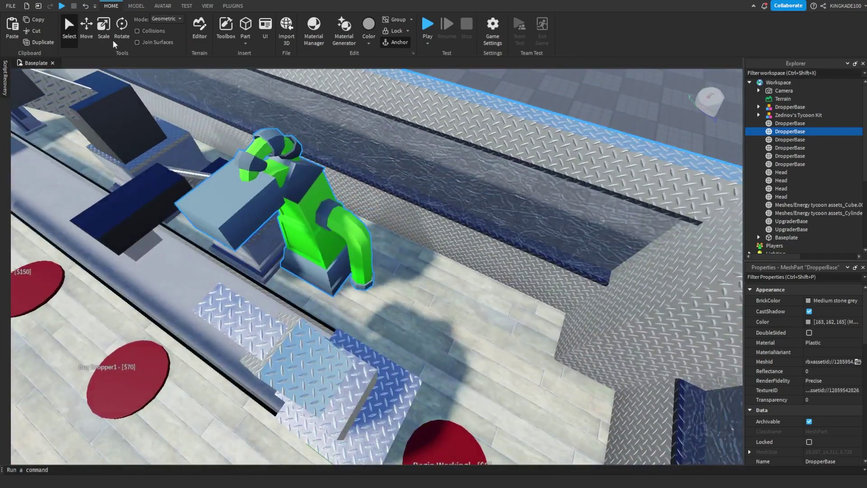
Shift the placed green dropper mesh along its red axis towards the conveyor with the Move tool.
key(ctrl+2)
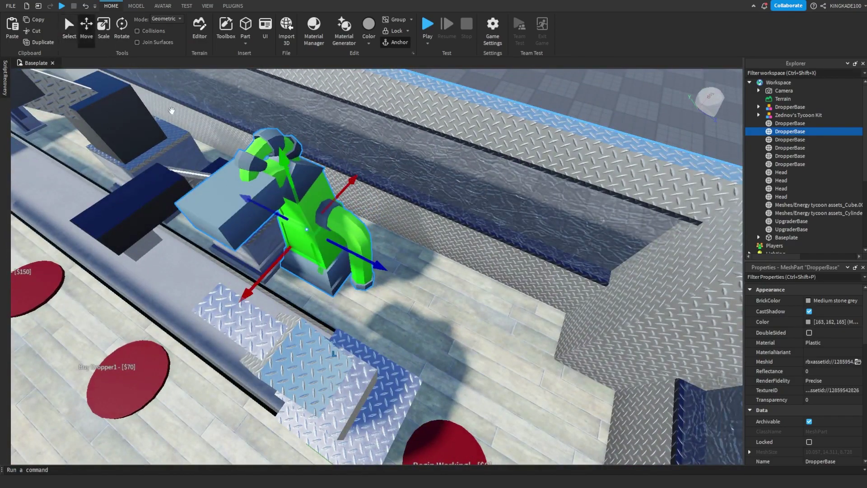
drag(272, 264, 256, 287)
key(a)
right_drag(305, 262, 409, 356)
scroll(370, 183, down, 3)
click(408, 114)
scroll(408, 356, down, 2)
scroll(409, 356, down, 1)
drag(409, 356, 329, 307)
key(ctrl+z)
click(523, 169)
key(w)
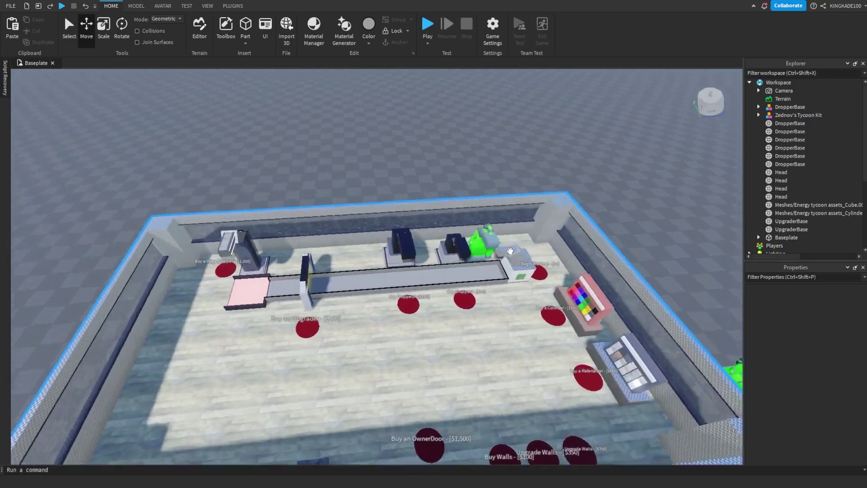
Select a part of the default small dropper to find its Dropper1 model under Purchases, and collapse that model.
right_drag(509, 247, 510, 250)
scroll(510, 250, up, 5)
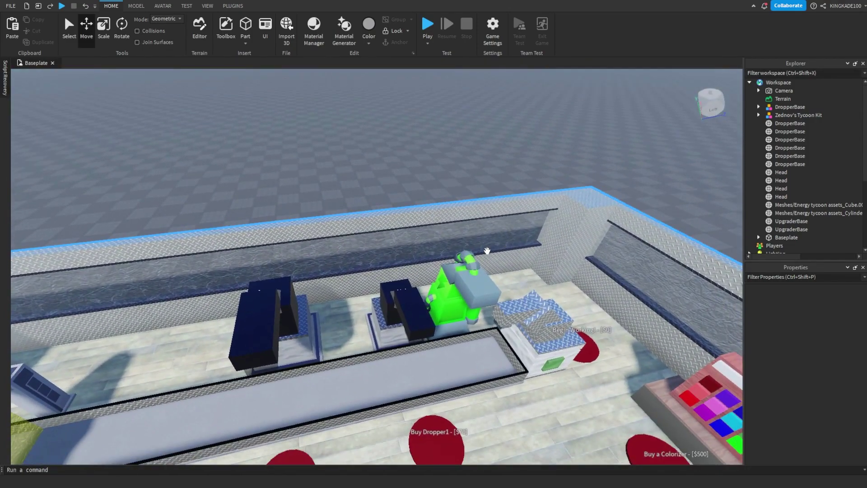
click(400, 306)
scroll(401, 306, up, 3)
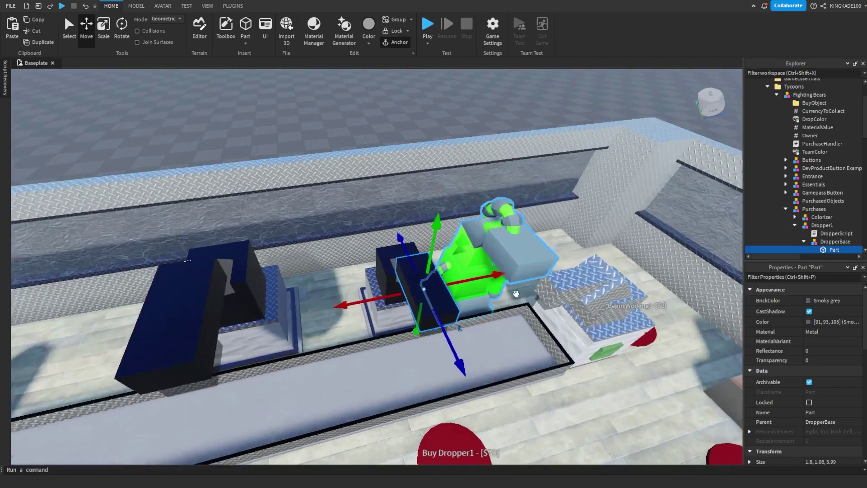
scroll(812, 203, down, 2)
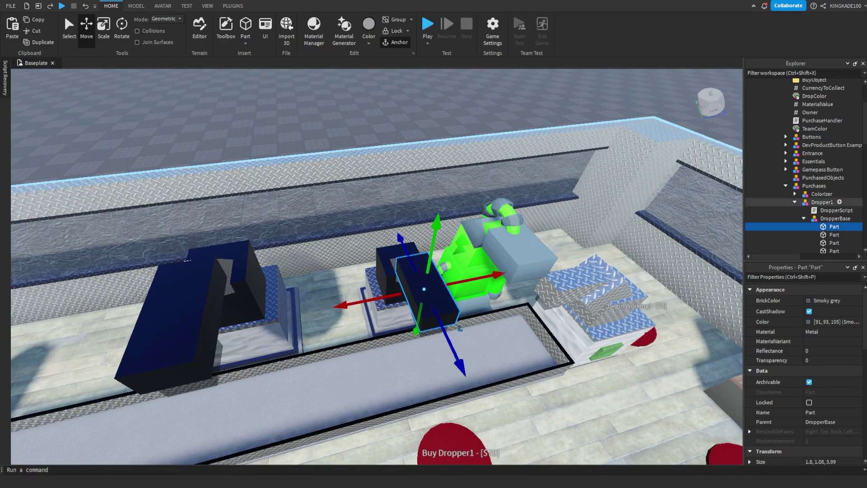
click(795, 202)
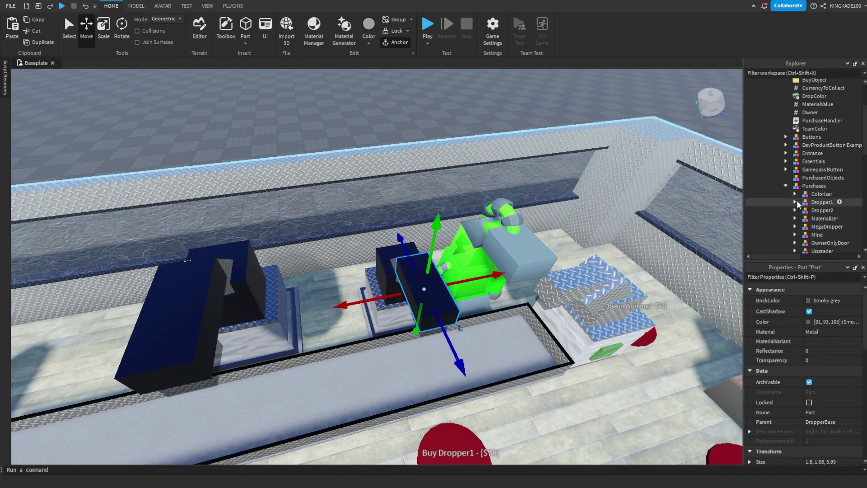
Expand the tycoon's Buttons model and compare its entries with the models inside Purchases.
click(785, 137)
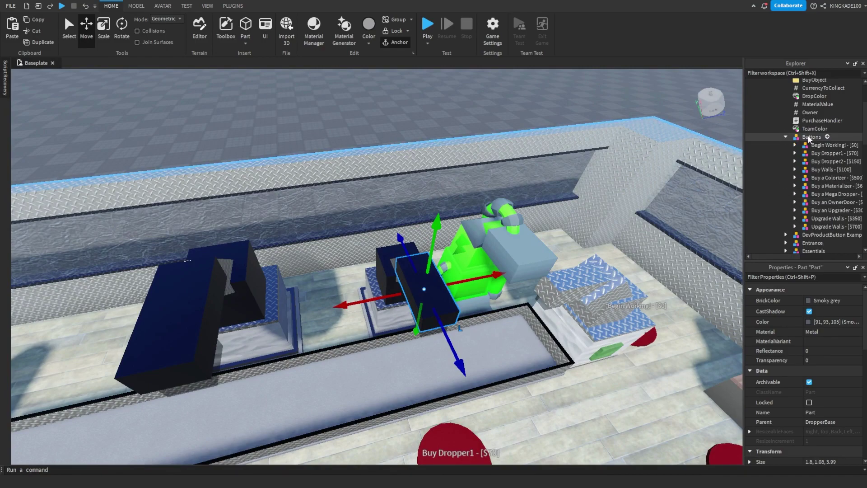
click(797, 138)
scroll(808, 149, down, 4)
click(804, 182)
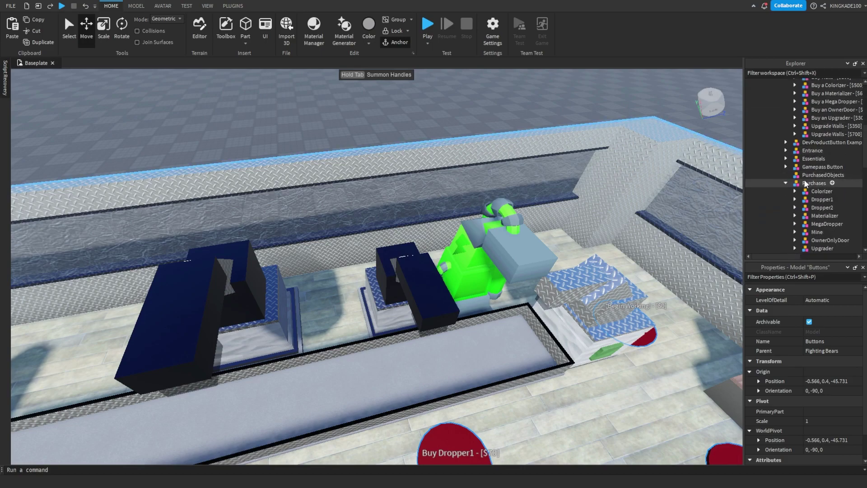
scroll(806, 176, up, 3)
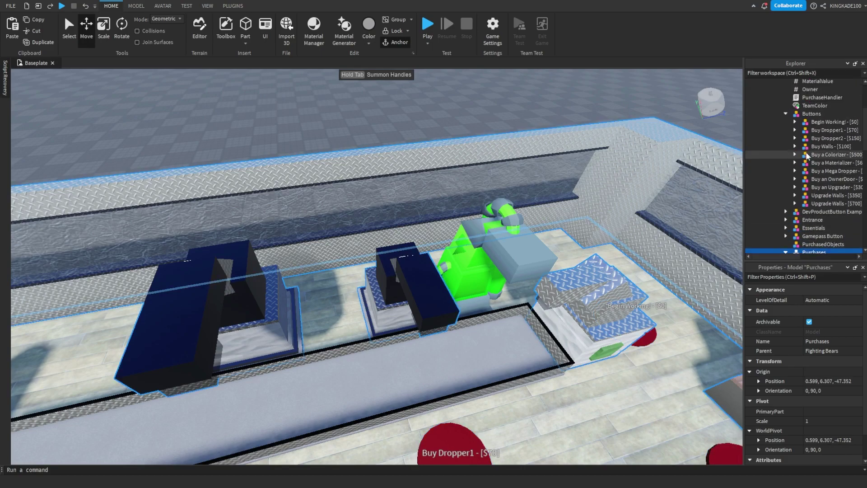
click(808, 115)
scroll(806, 122, up, 1)
Focus the view on individual purchase buttons in turn, including Buy Dropper2, Buy a Mega Dropper and Buy Walls.
click(827, 162)
key(f)
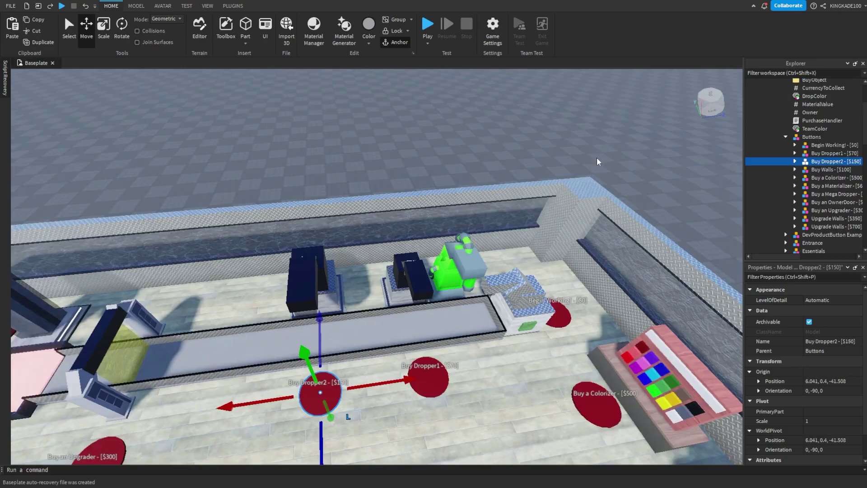
click(826, 146)
key(f)
click(813, 194)
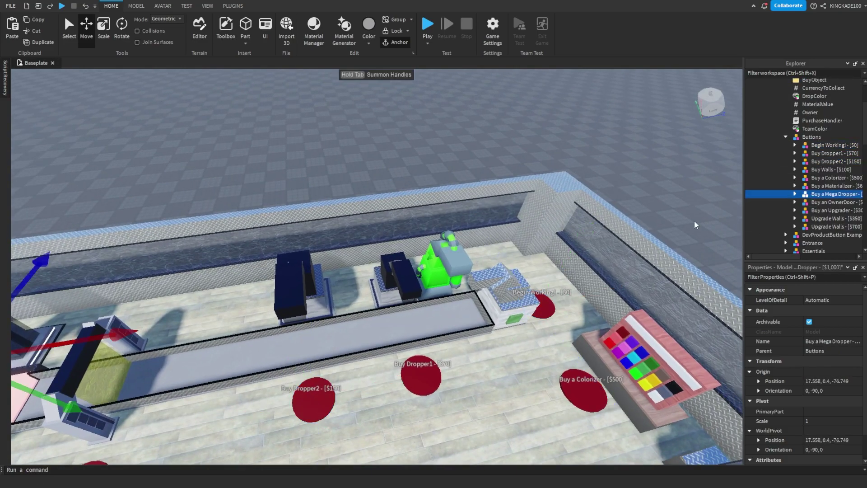
key(f)
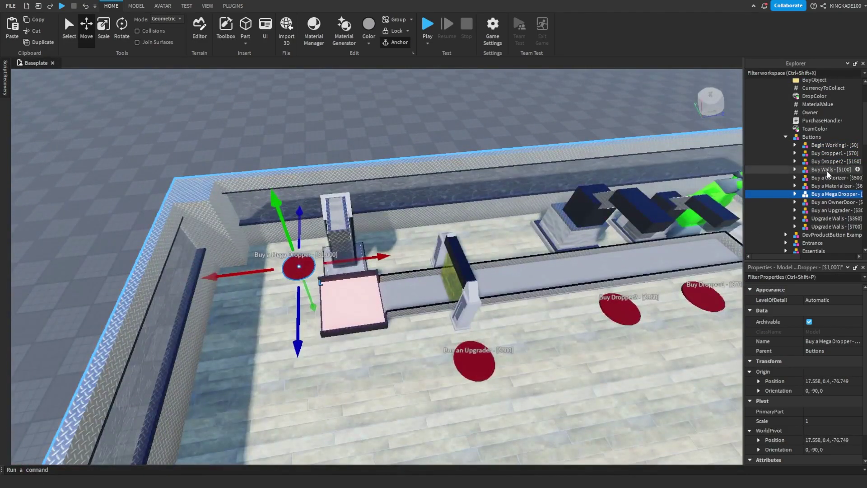
click(463, 156)
key(f)
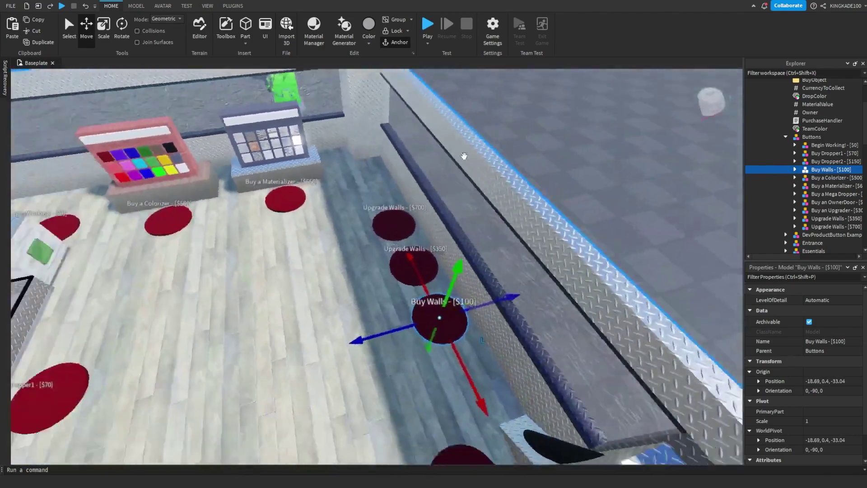
Review the models in Purchases, and focus the view on the Begin Working! button.
right_drag(464, 155, 464, 156)
key(s)
scroll(794, 172, down, 6)
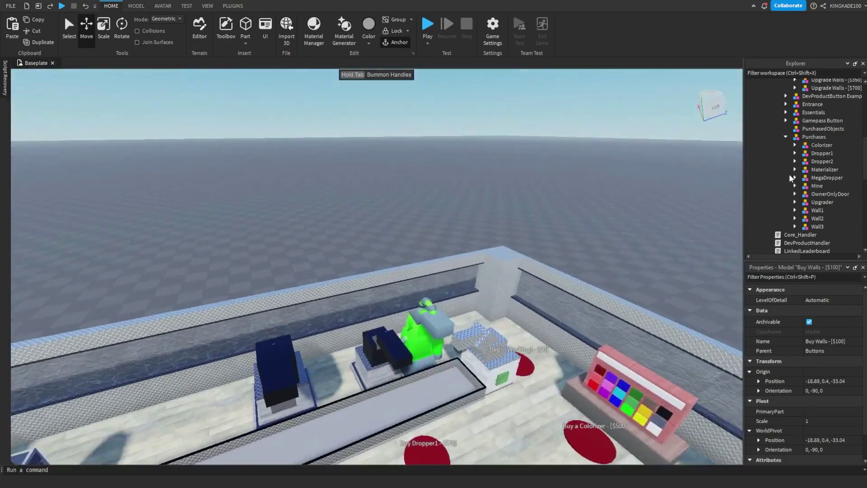
scroll(799, 171, up, 4)
scroll(799, 171, up, 3)
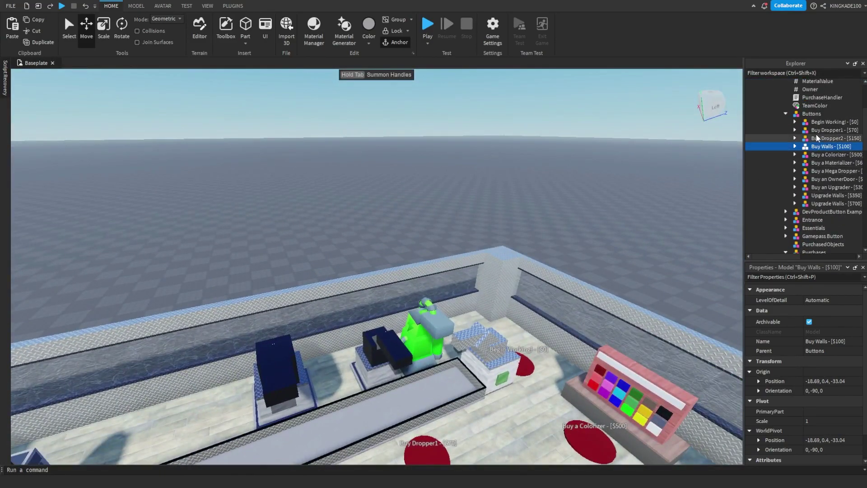
click(805, 123)
key(f)
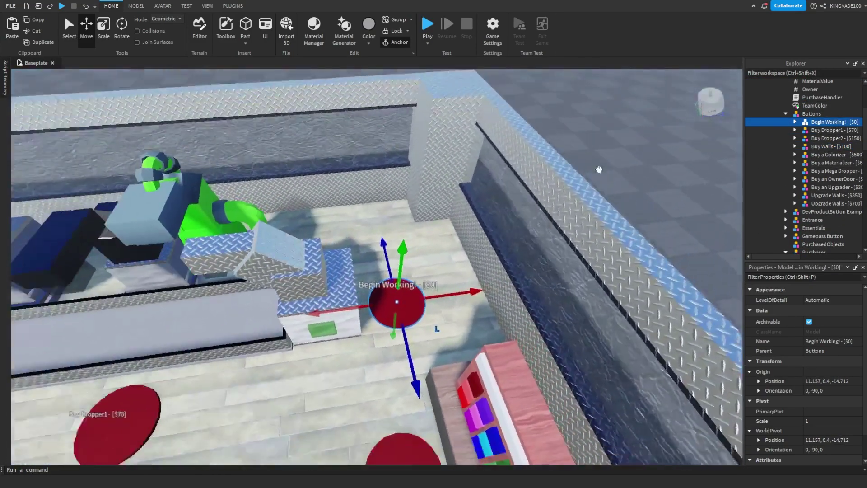
Select the Mine model in Purchases and examine it beside its Begin Working! button.
scroll(780, 172, down, 5)
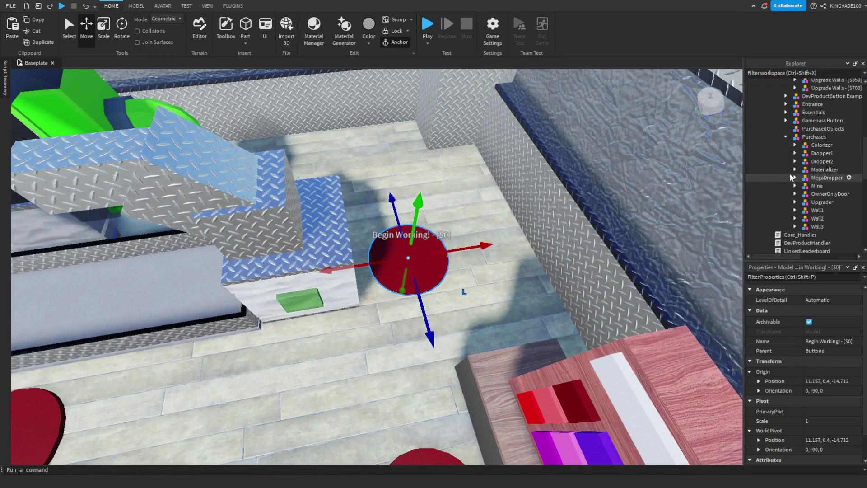
right_drag(464, 213, 433, 296)
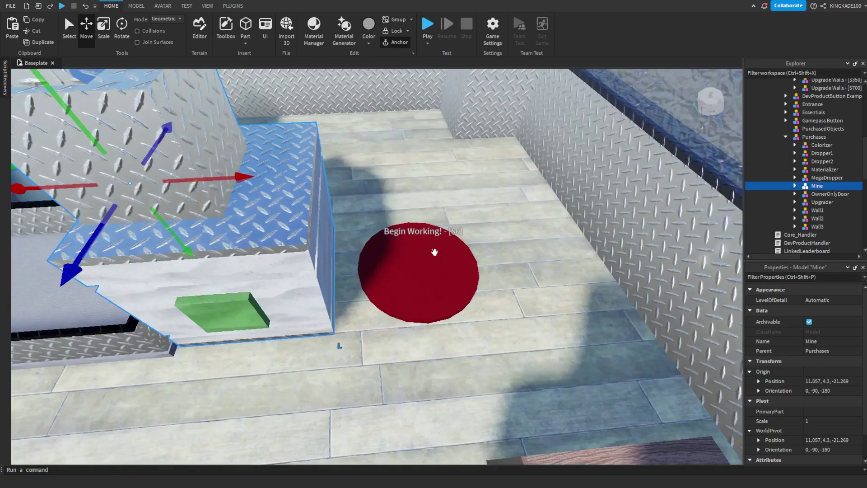
scroll(438, 251, up, 2)
scroll(450, 257, down, 3)
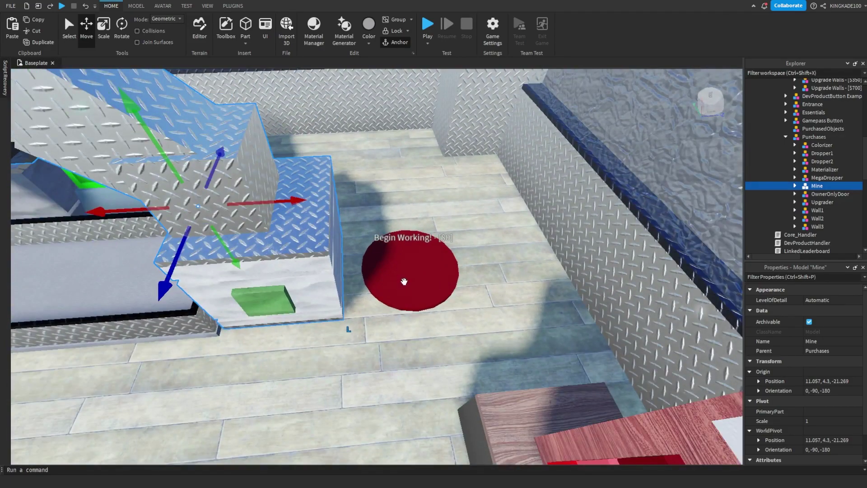
scroll(404, 281, down, 5)
scroll(447, 256, up, 2)
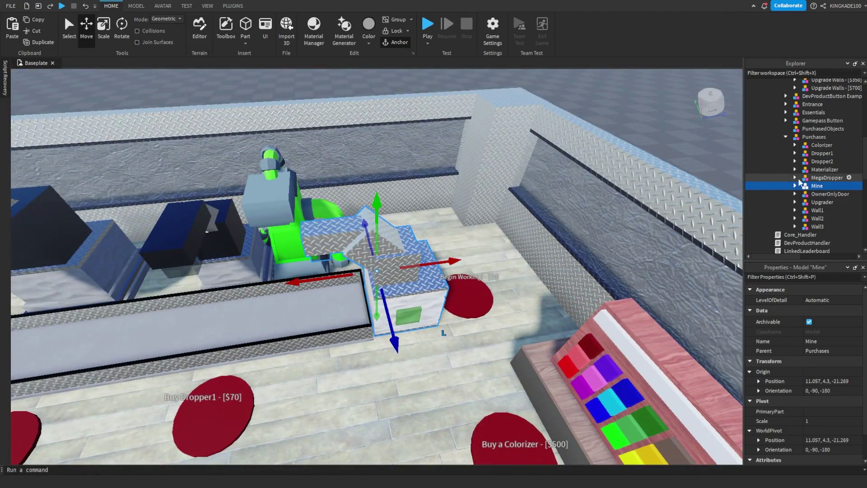
scroll(800, 182, up, 5)
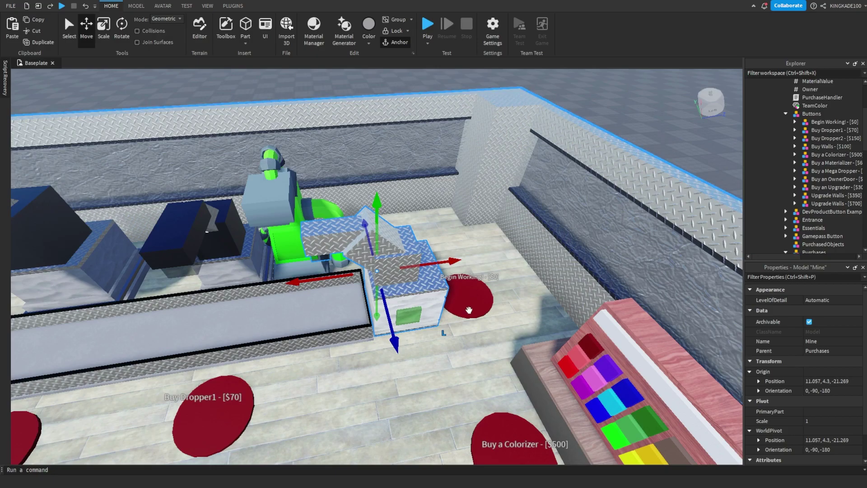
scroll(508, 286, down, 4)
scroll(499, 189, up, 3)
right_drag(459, 149, 449, 186)
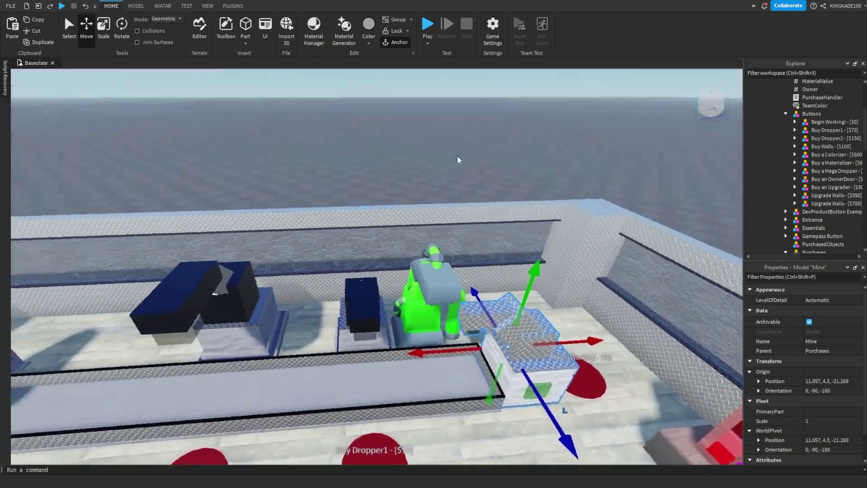
Delete the default DropperBase model from Dropper1 in Purchases.
scroll(455, 164, up, 1)
click(451, 175)
scroll(449, 186, up, 2)
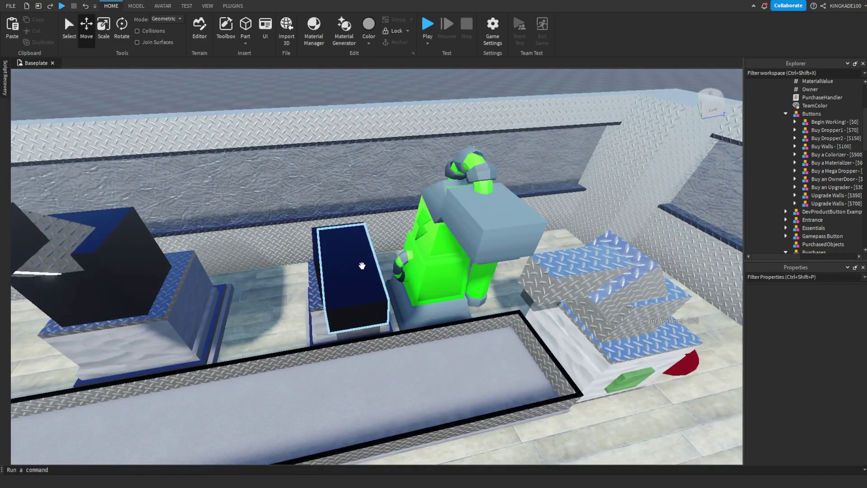
click(362, 265)
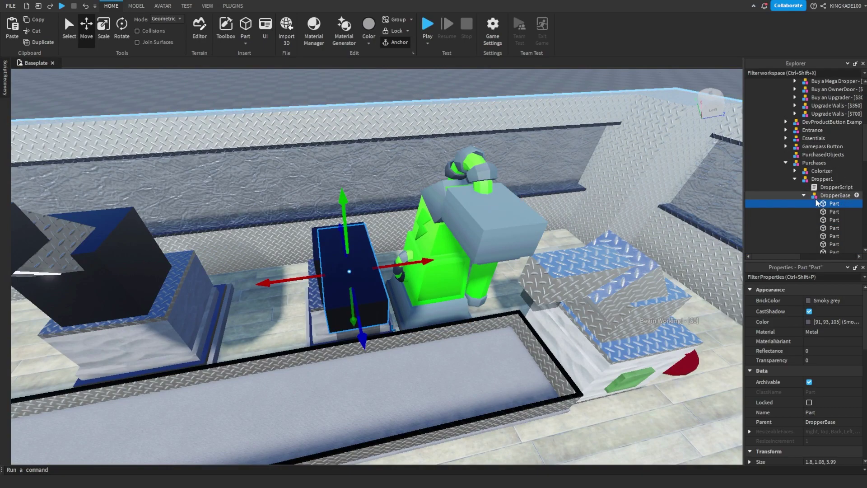
click(820, 197)
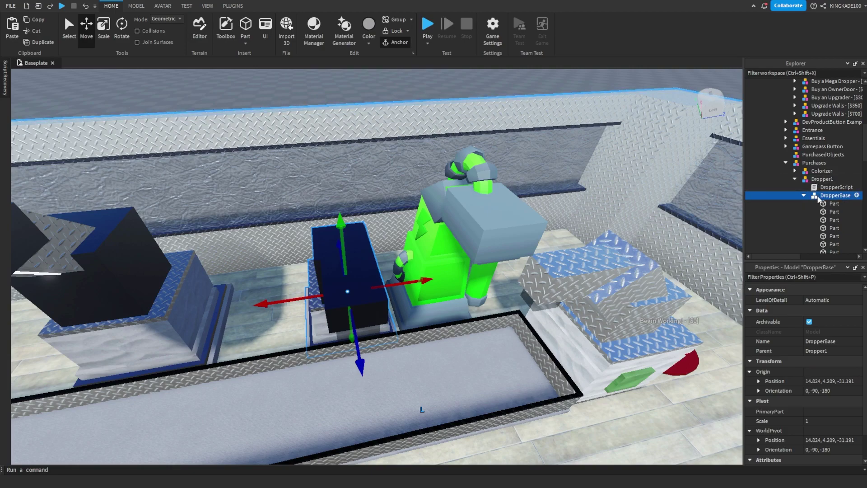
key(Delete)
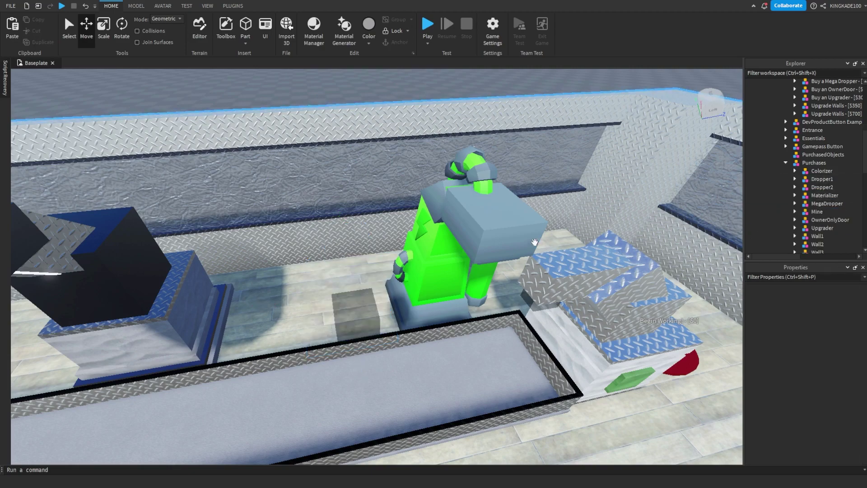
Position the green custom dropper mesh beside the conveyor where Dropper1's base stood, with its head over the belt.
click(509, 230)
drag(521, 244, 423, 279)
key(a)
right_drag(364, 339, 443, 340)
key(a)
drag(414, 254, 434, 257)
scroll(461, 270, down, 3)
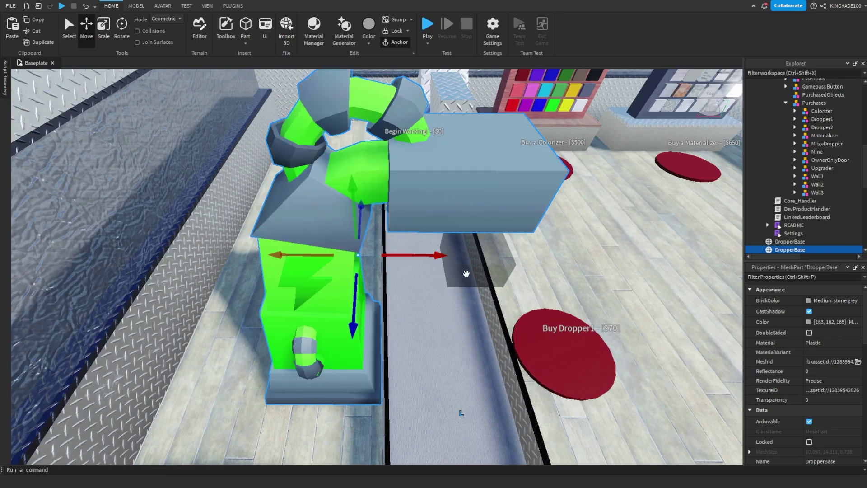
right_drag(460, 269, 471, 273)
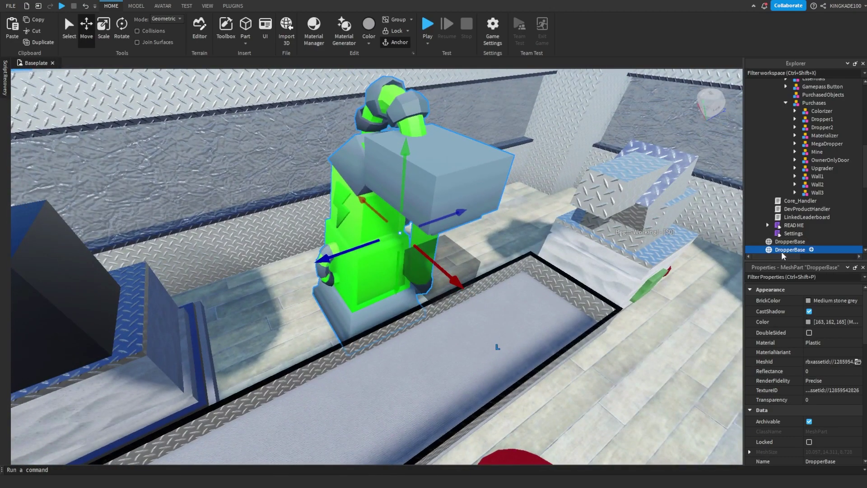
Reparent the custom DropperBase mesh into the Dropper1 model inside Purchases.
drag(781, 251, 804, 137)
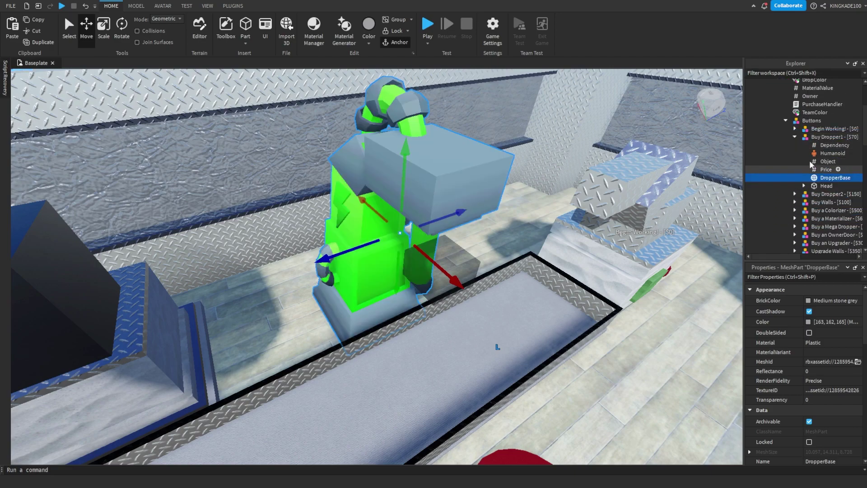
click(820, 136)
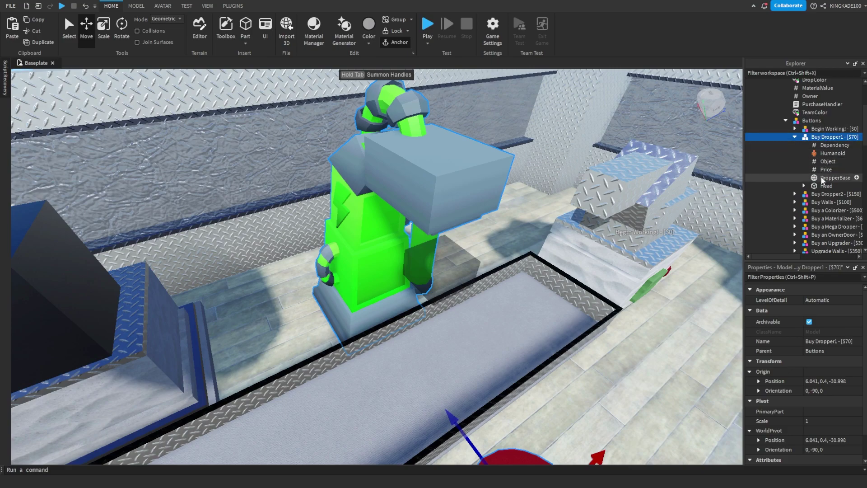
mouse_move(830, 177)
mouse_down()
mouse_move(822, 163)
mouse_move(823, 192)
mouse_move(823, 179)
mouse_up()
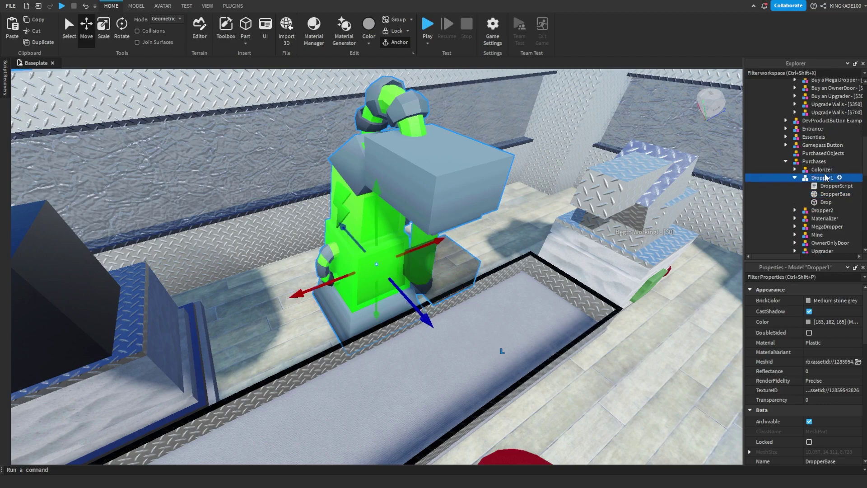
Move Dropper1's Drop part directly beneath the custom dropper's head and set its transparency to 1.
click(826, 202)
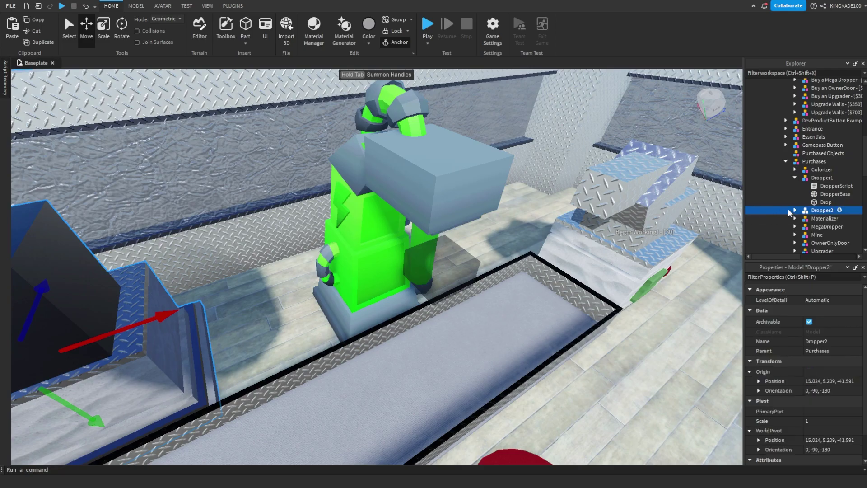
key(f)
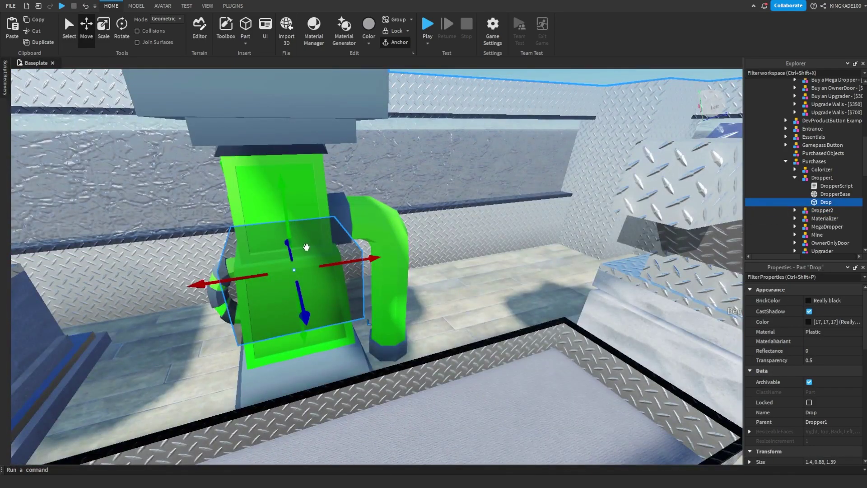
drag(289, 223, 279, 120)
right_drag(279, 120, 383, 155)
scroll(383, 155, down, 3)
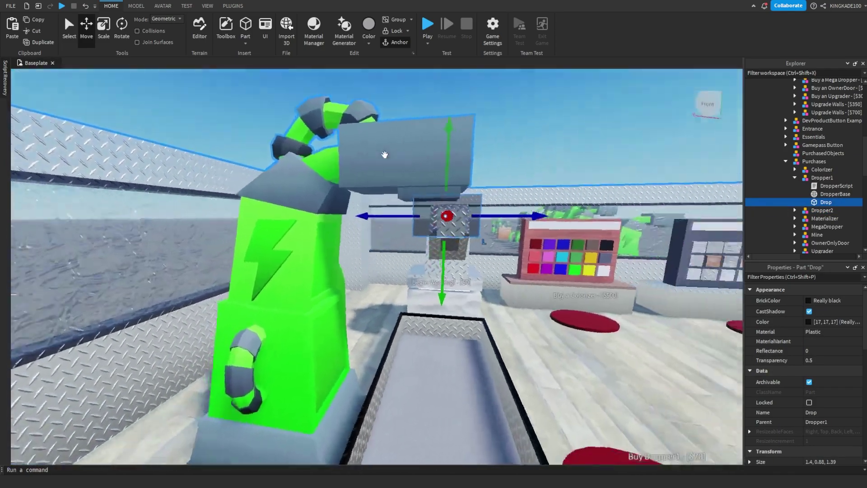
drag(482, 221, 468, 223)
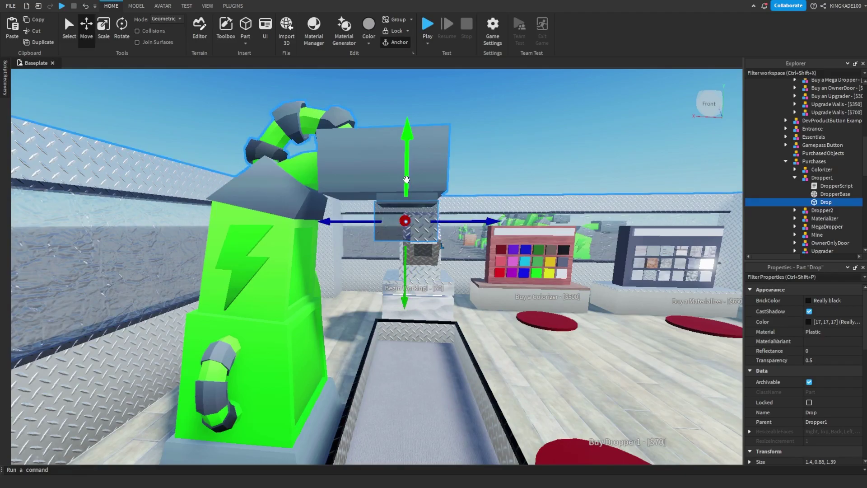
scroll(468, 222, up, 3)
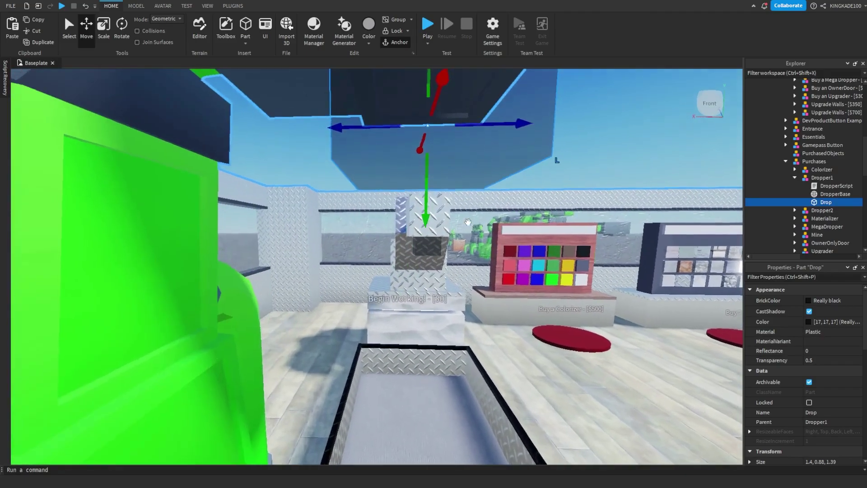
right_drag(469, 222, 468, 222)
scroll(468, 222, up, 2)
scroll(468, 223, down, 3)
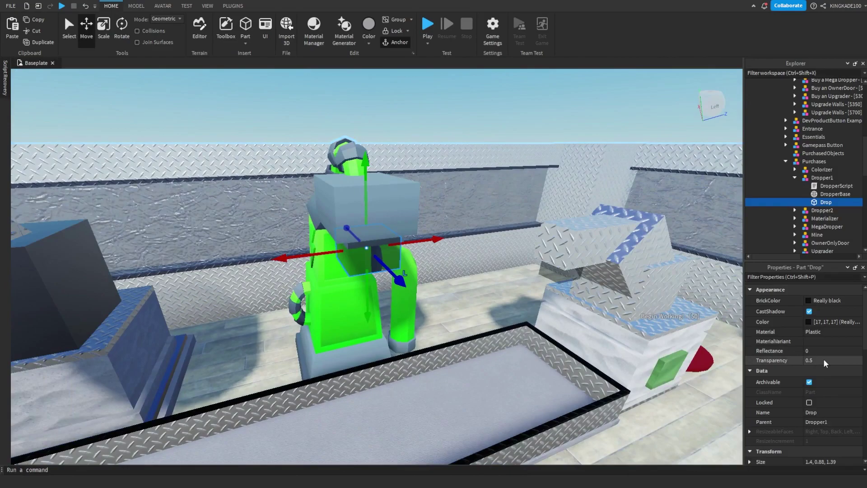
drag(849, 361, 863, 361)
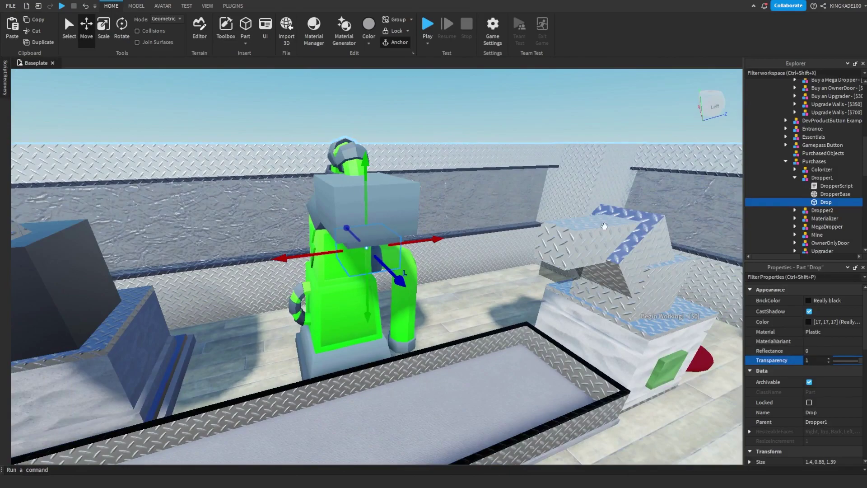
click(472, 120)
Set the cash value of Dropper1's drops to 47 in its DropperScript and close the script.
right_drag(440, 254, 440, 253)
scroll(440, 253, down, 3)
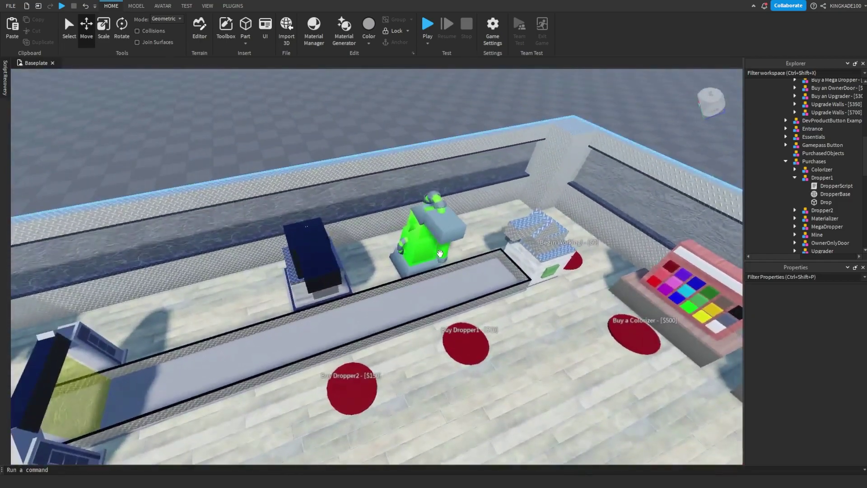
scroll(440, 254, up, 5)
scroll(420, 305, down, 4)
right_drag(419, 305, 441, 289)
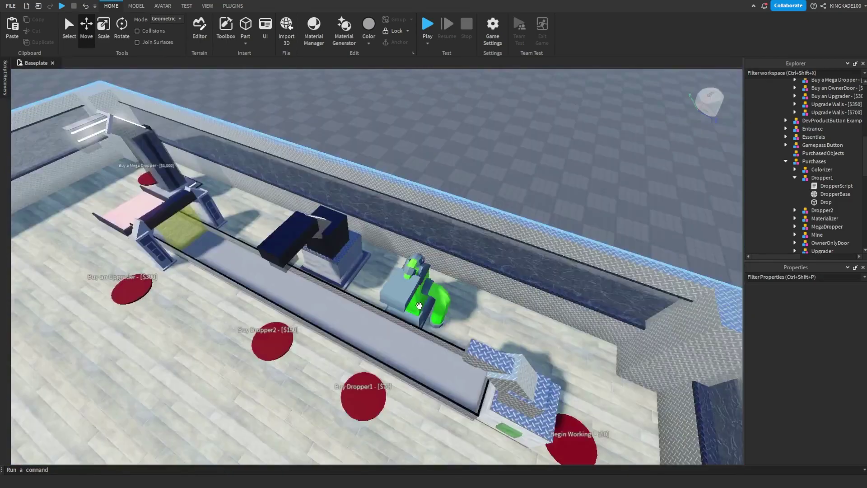
scroll(419, 306, up, 3)
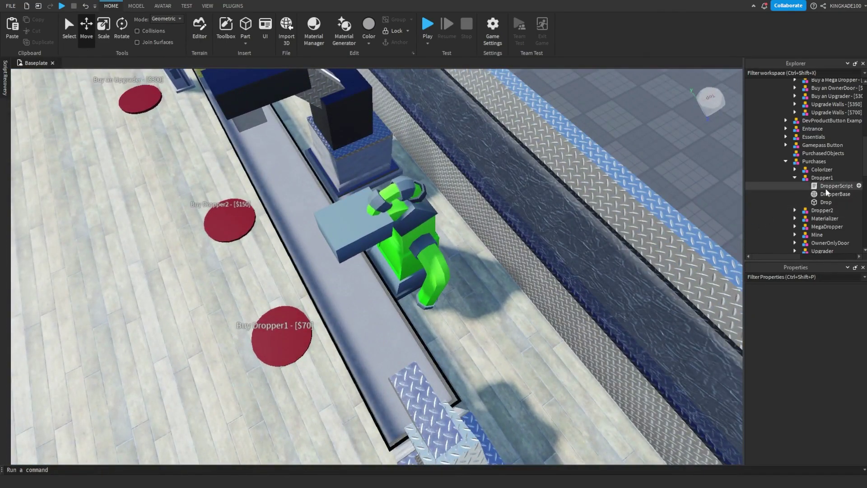
double_click(826, 187)
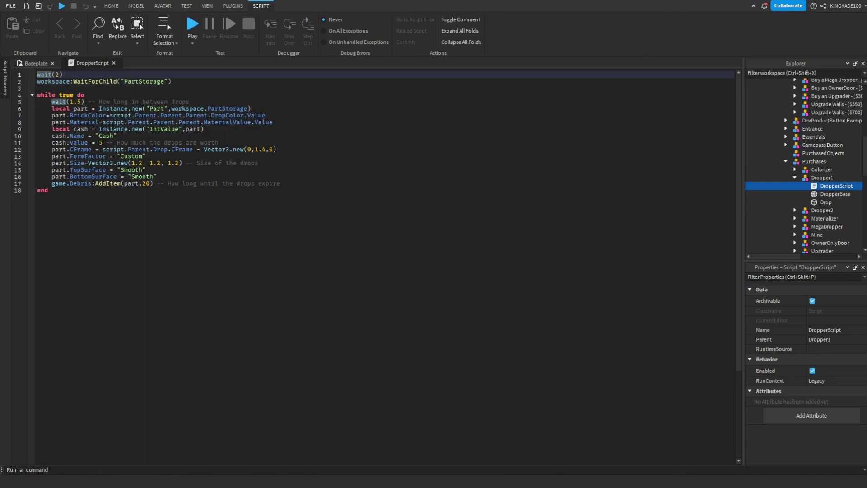
double_click(100, 142)
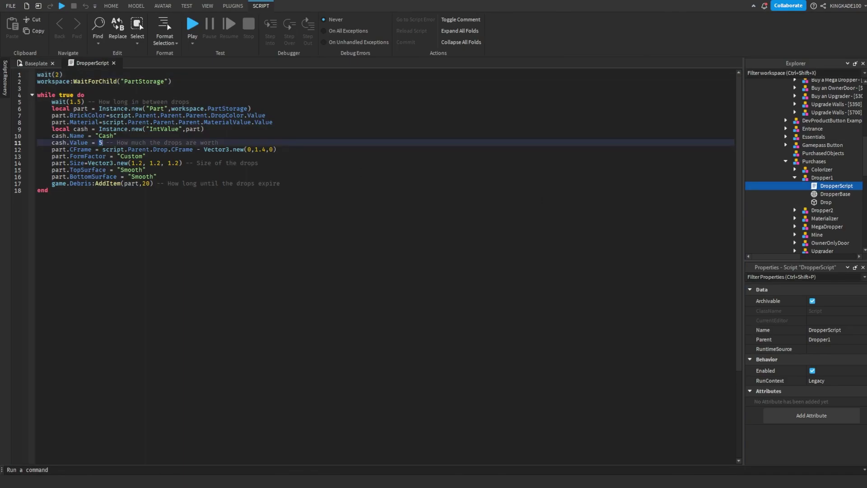
click(39, 64)
right_drag(568, 319, 563, 316)
key(a)
scroll(506, 215, up, 2)
scroll(416, 384, down, 2)
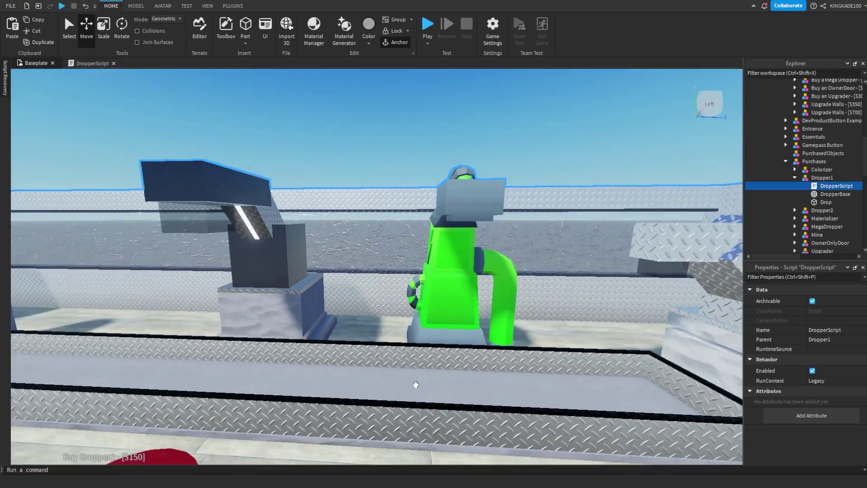
right_drag(416, 384, 452, 281)
key(w)
key(s)
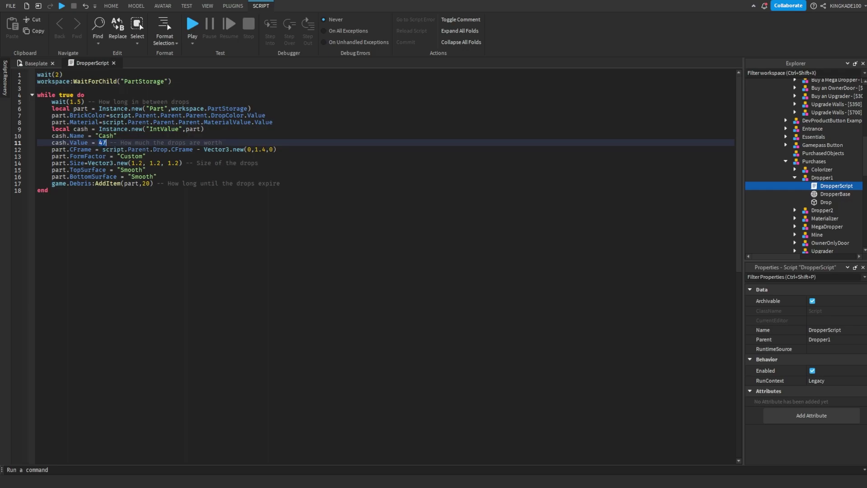
click(113, 63)
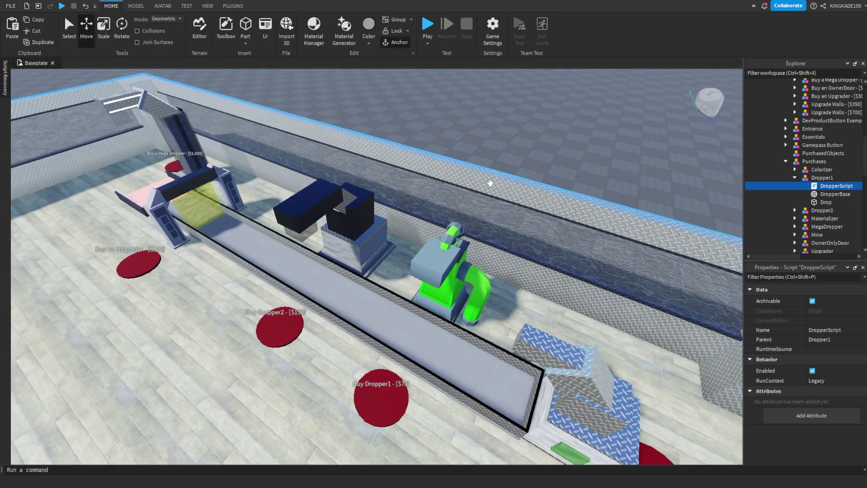
Examine the custom dropper from several angles in its place along the conveyor between Dropper2 and the Mine.
click(490, 182)
right_drag(490, 182, 511, 143)
scroll(511, 144, up, 3)
scroll(427, 255, up, 1)
scroll(532, 200, down, 3)
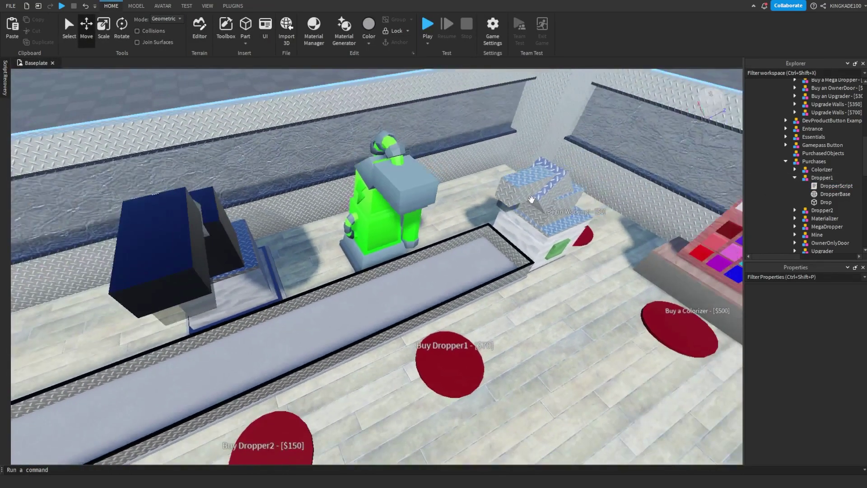
right_drag(532, 199, 527, 202)
scroll(413, 237, up, 3)
scroll(422, 211, down, 3)
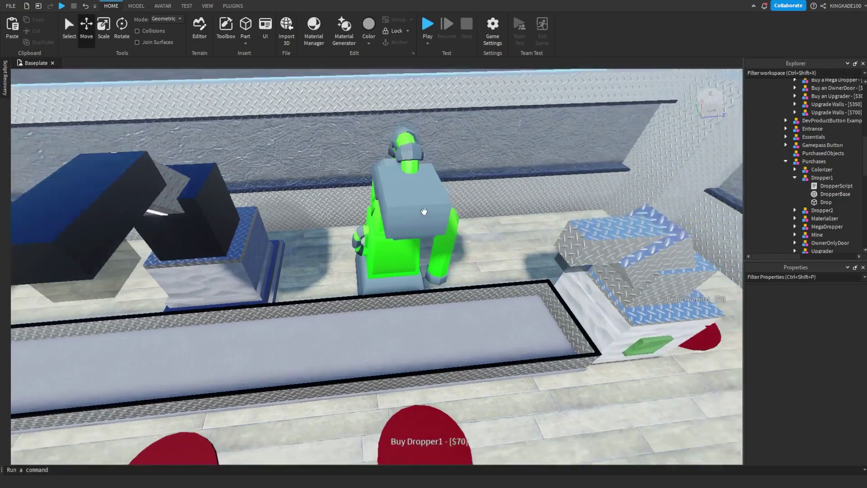
key(a)
right_drag(422, 244, 426, 248)
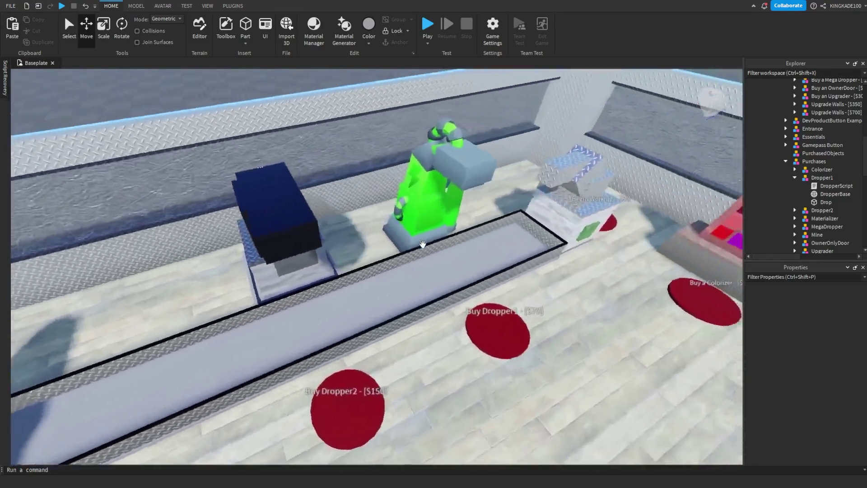
Place the green octagonal button mesh on the tycoon floor beside the red Buy Dropper1 button.
scroll(417, 330, down, 10)
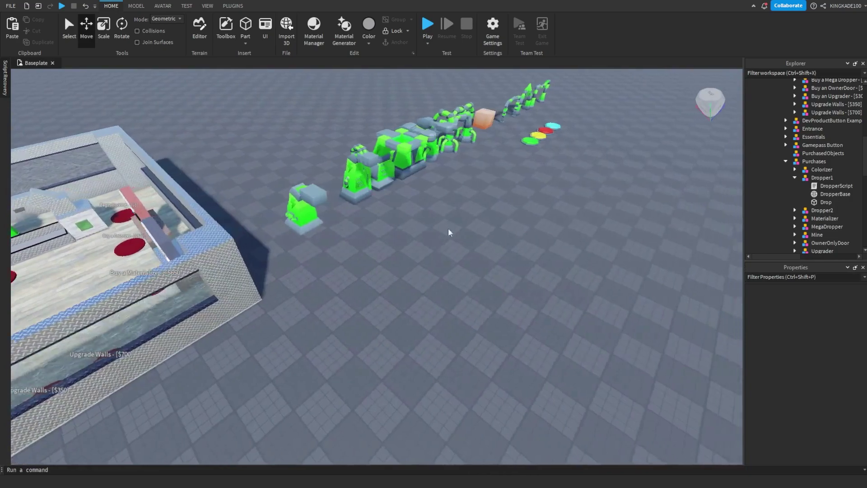
click(530, 142)
drag(530, 142, 459, 244)
right_drag(459, 242, 459, 244)
key(w)
drag(459, 244, 459, 246)
right_drag(459, 244, 459, 246)
drag(459, 246, 461, 206)
right_drag(459, 246, 461, 207)
drag(461, 207, 423, 256)
right_drag(461, 206, 423, 257)
scroll(423, 257, down, 4)
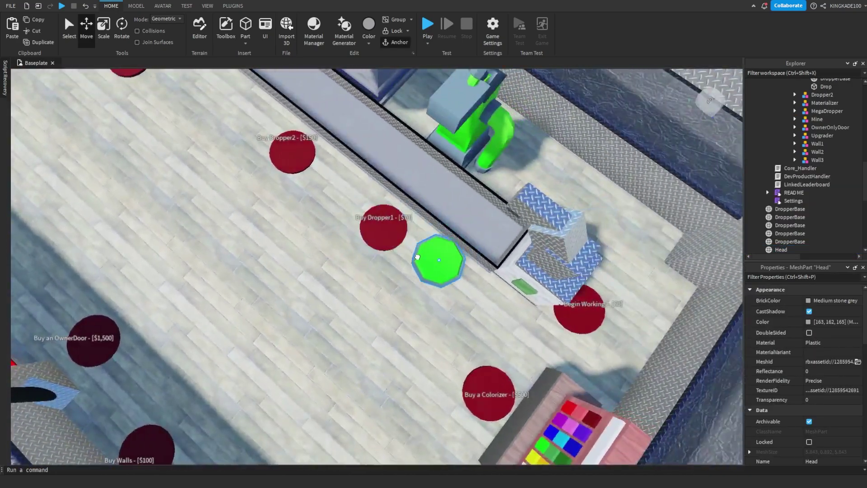
drag(424, 256, 354, 268)
scroll(389, 262, up, 1)
right_drag(360, 270, 374, 274)
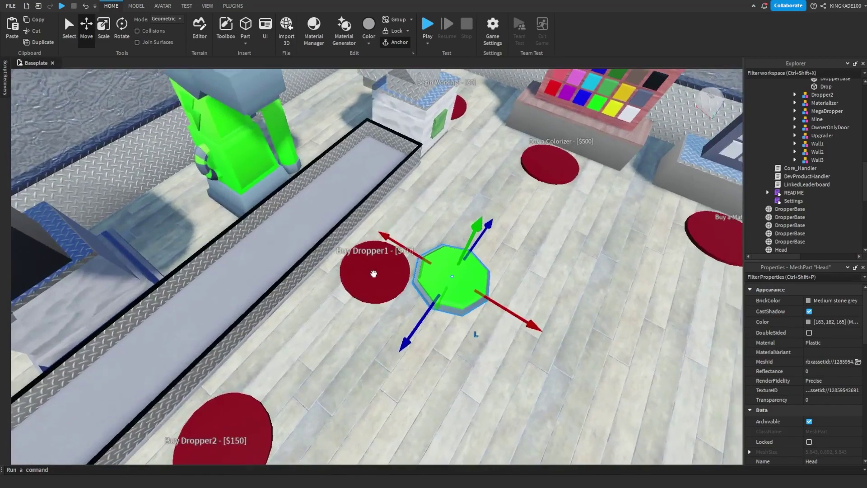
Delete the red Head part from the Buy Dropper1 button and reparent the green Head mesh into that model.
click(379, 267)
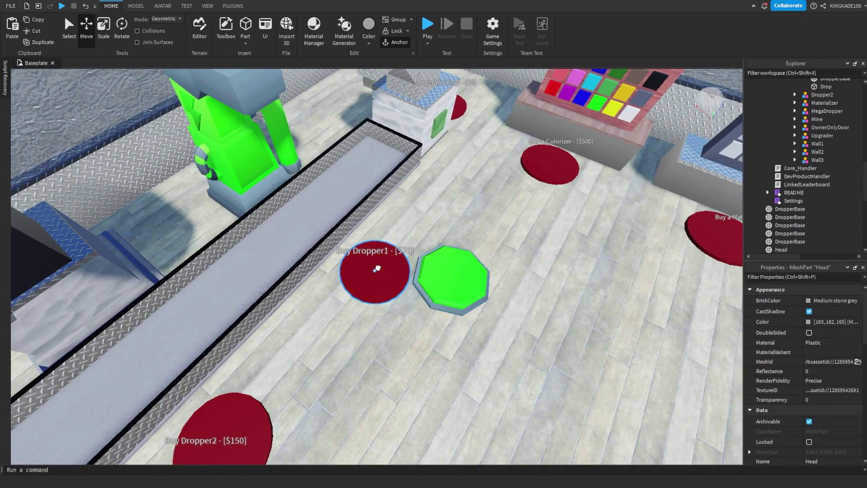
scroll(812, 143, up, 3)
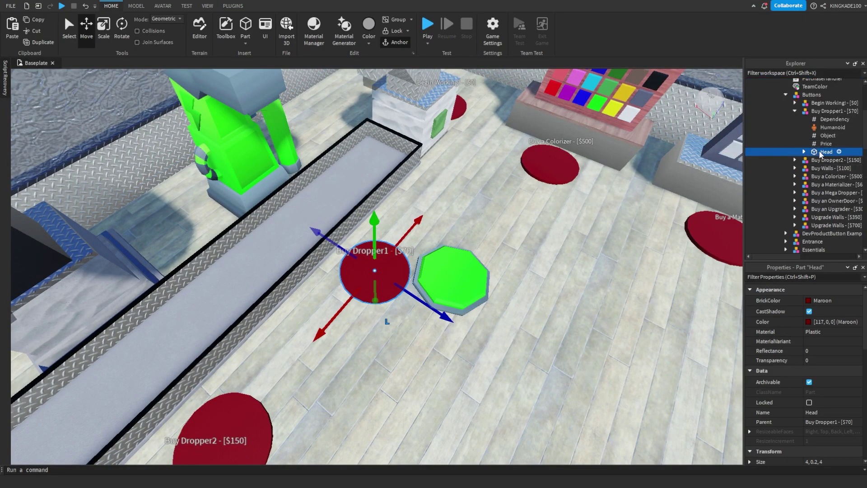
key(Delete)
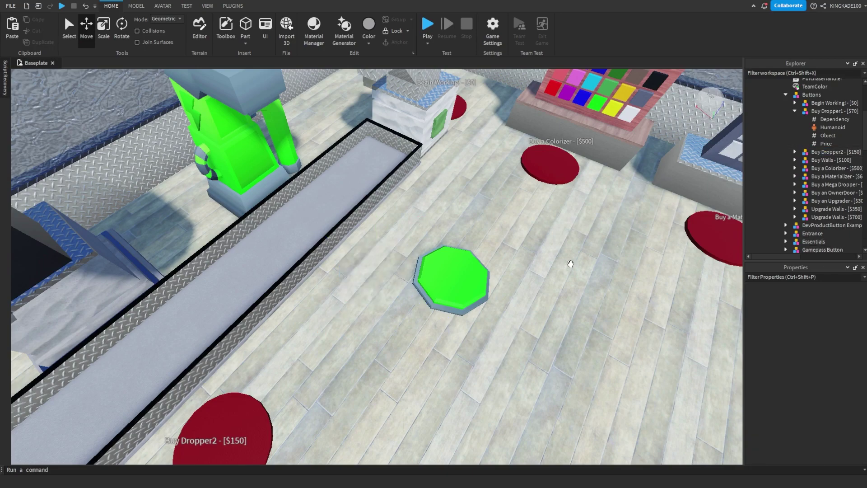
click(468, 278)
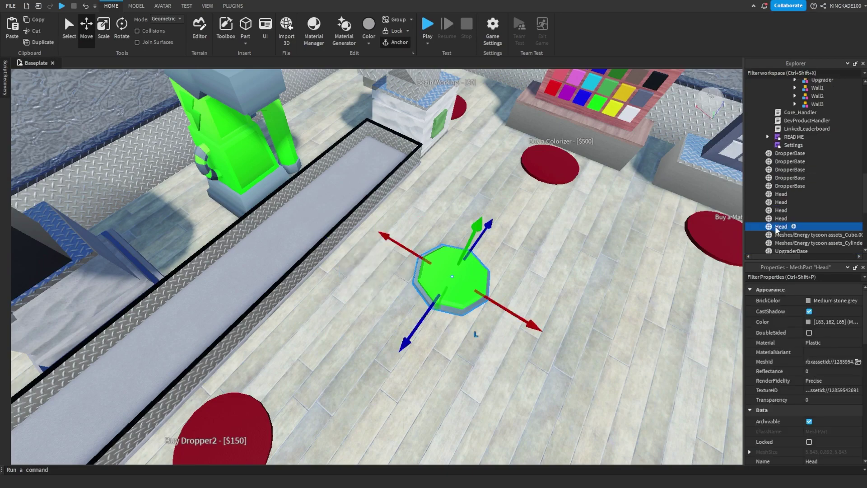
drag(778, 229, 813, 138)
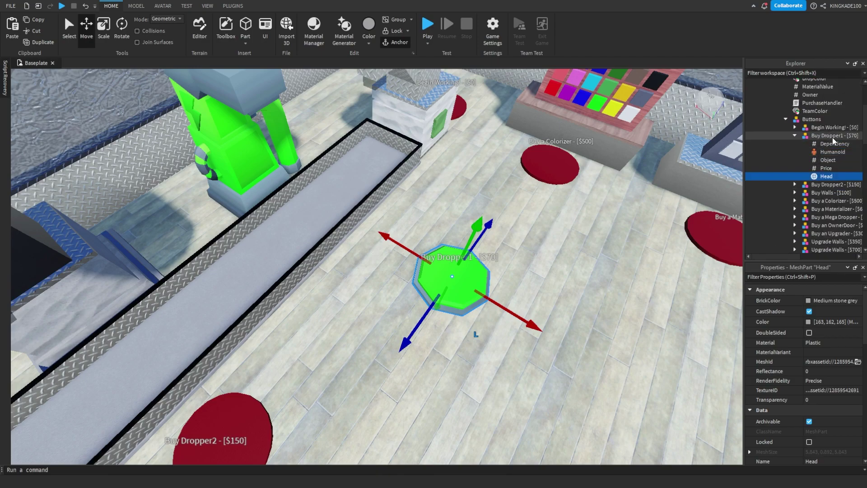
Move the green octagonal Buy Dropper1 button closer to the conveyor, in line with the Buy Dropper2 button.
drag(508, 306, 376, 296)
key(f)
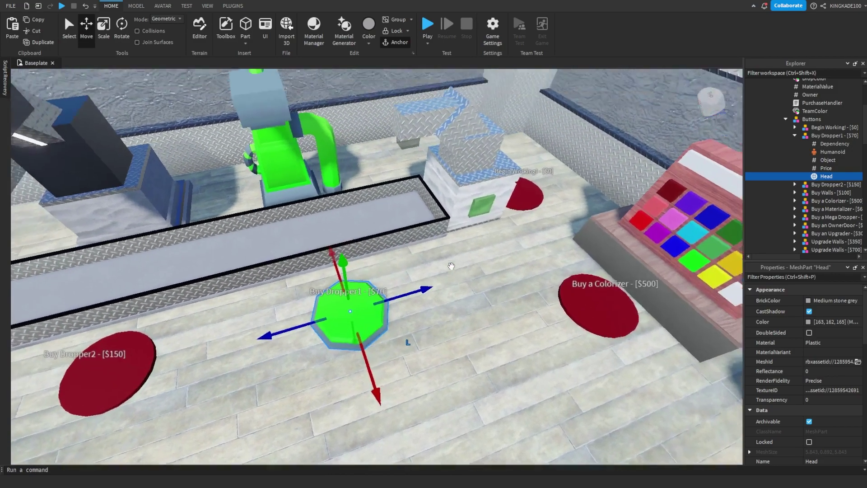
scroll(528, 206, down, 3)
right_drag(527, 205, 527, 206)
scroll(528, 205, up, 1)
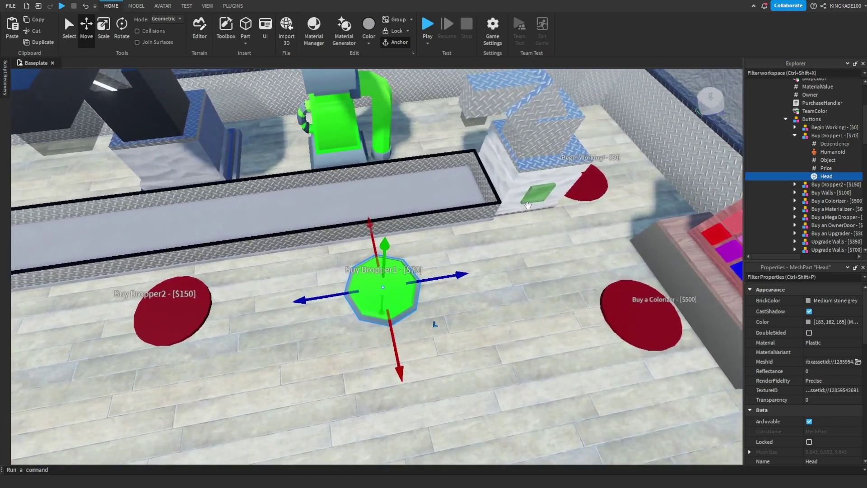
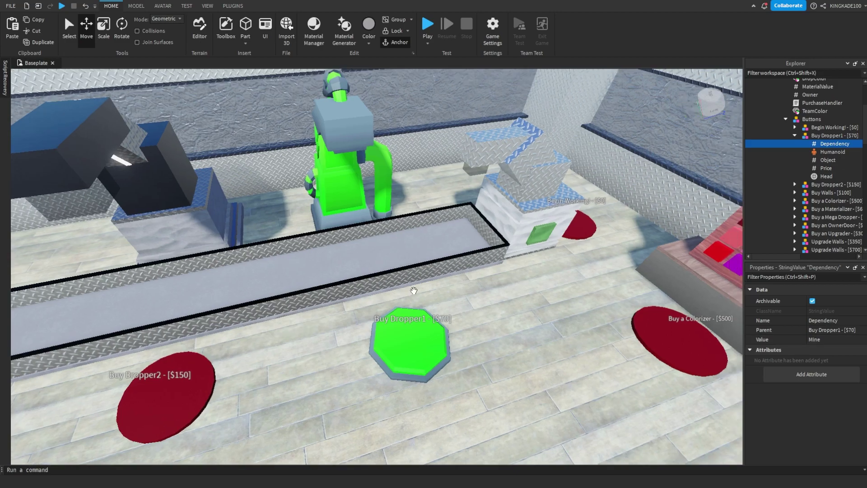
Examine the Mine dropper and its Begin Working! button in relation to the green Buy Dropper1 button.
scroll(451, 223, up, 6)
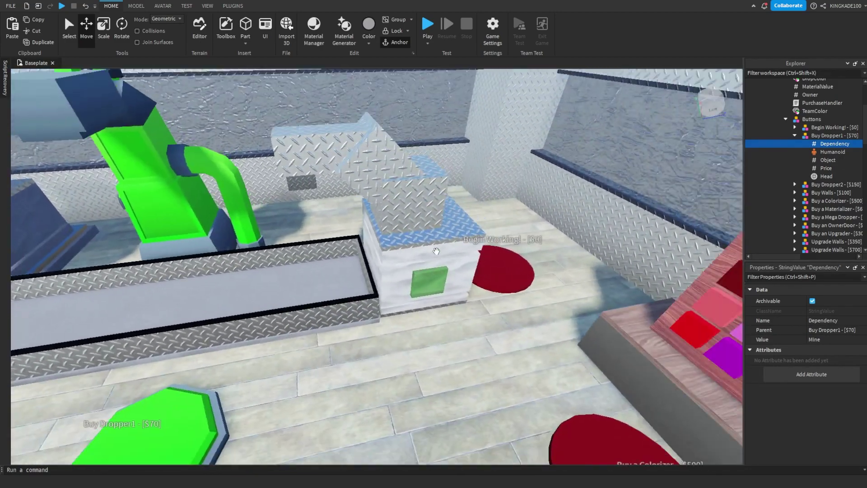
scroll(447, 249, down, 5)
scroll(568, 283, up, 6)
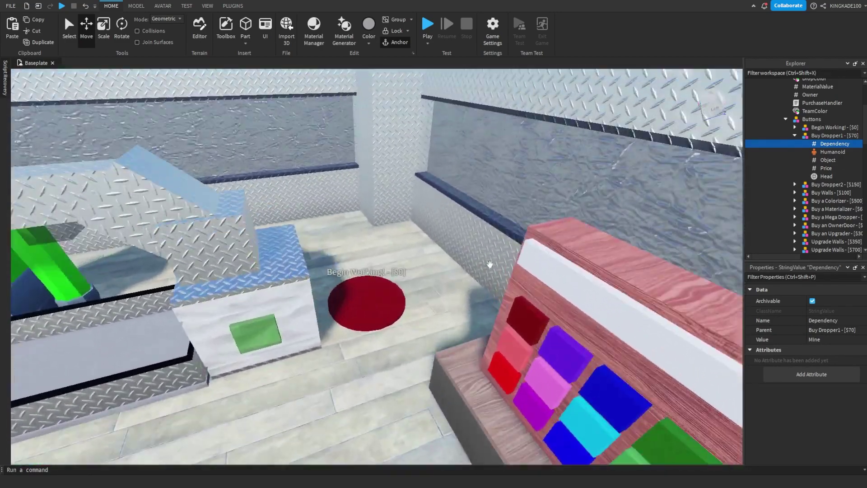
key(a)
scroll(424, 313, down, 4)
right_drag(424, 313, 469, 313)
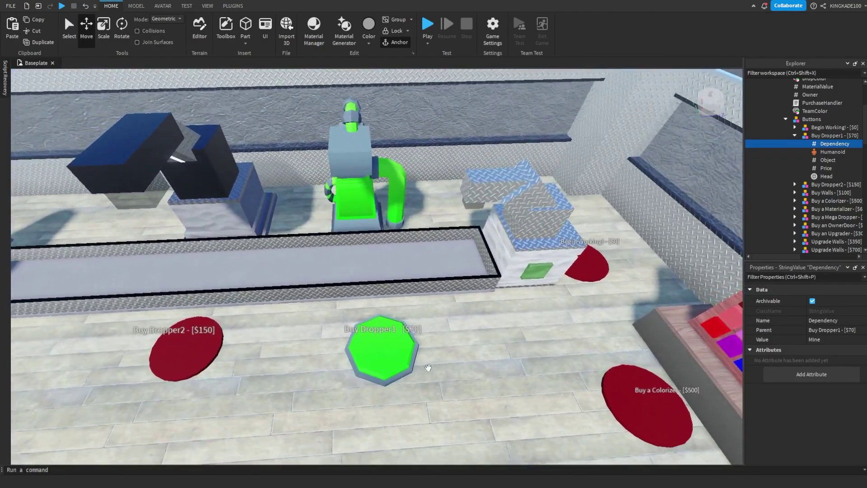
key(w)
key(d)
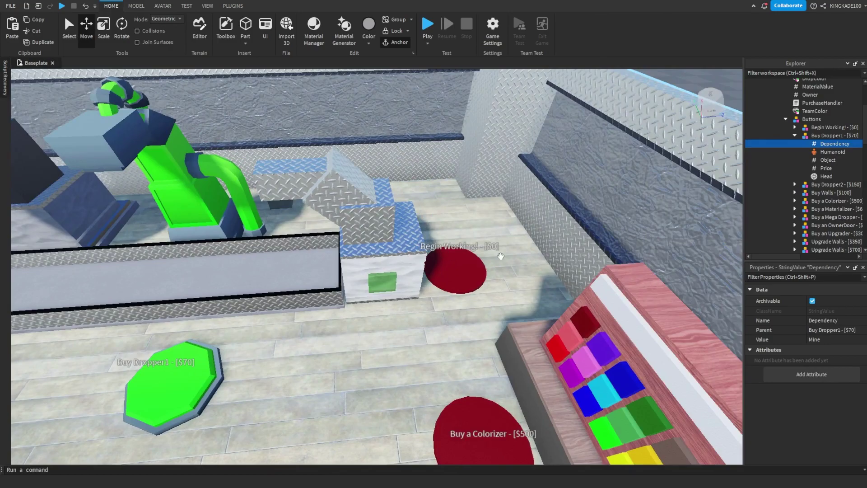
key(w)
right_drag(434, 283, 445, 325)
scroll(407, 274, down, 3)
scroll(400, 286, up, 2)
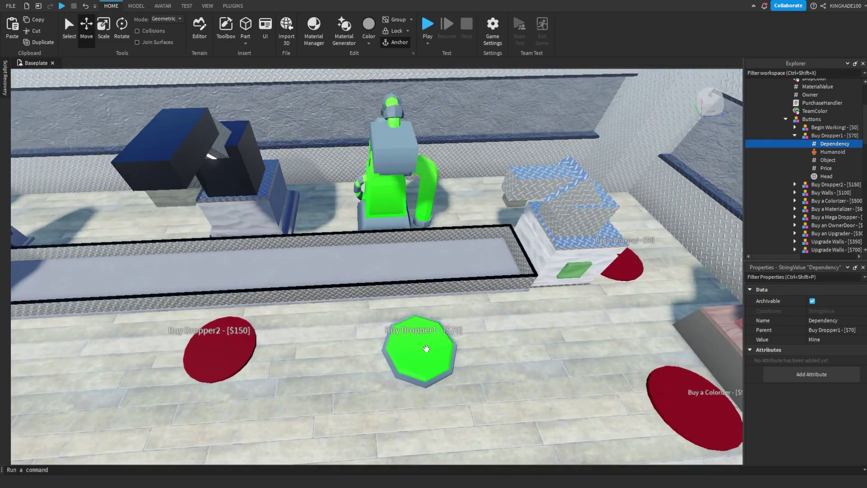
Nudge the green Buy Dropper1 button mesh slightly towards the conveyor and the Buy Dropper2 button.
click(426, 348)
drag(427, 393, 425, 378)
drag(473, 334, 464, 335)
right_drag(529, 288, 428, 334)
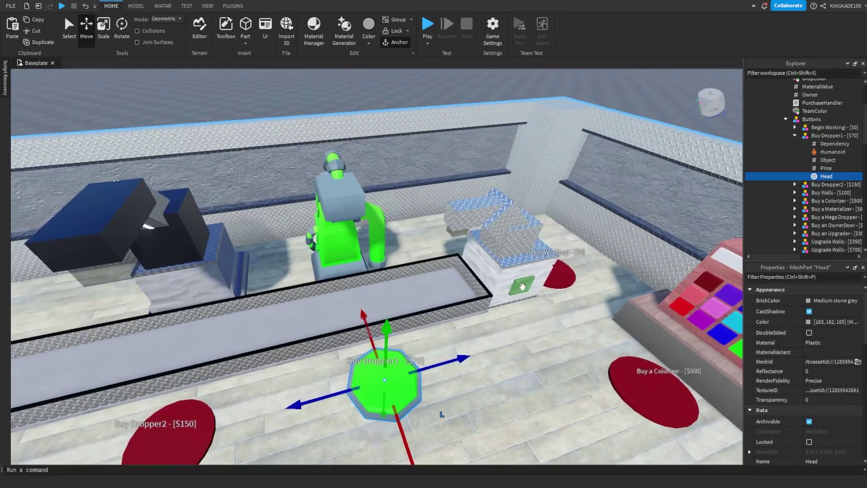
Compare the Object value of the Buy Dropper1 button with the name of its matching model in Purchases.
click(828, 160)
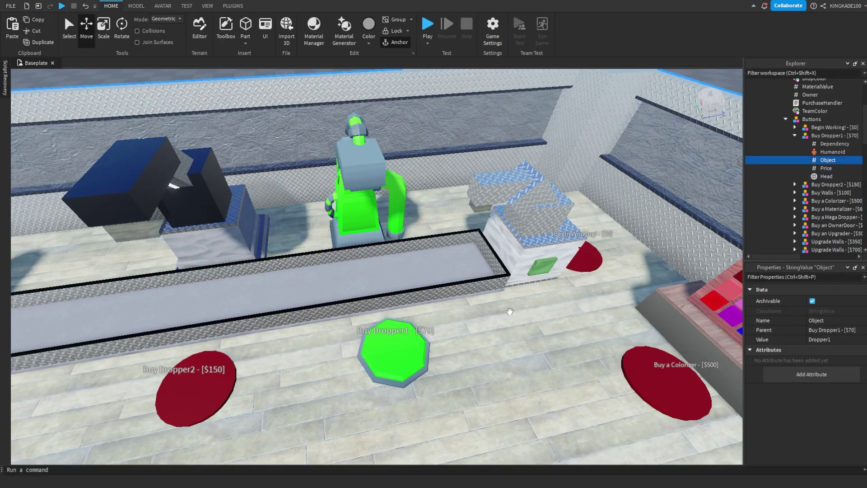
right_drag(507, 311, 536, 280)
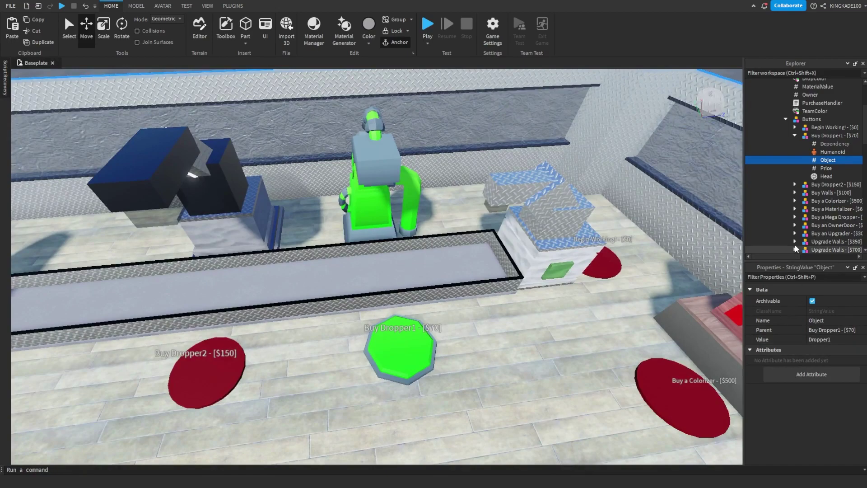
scroll(847, 221, down, 3)
scroll(848, 221, down, 3)
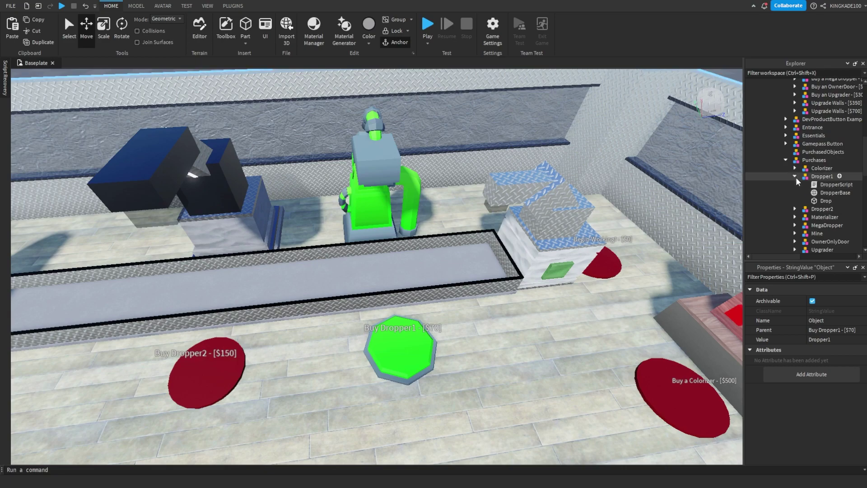
scroll(845, 210, up, 5)
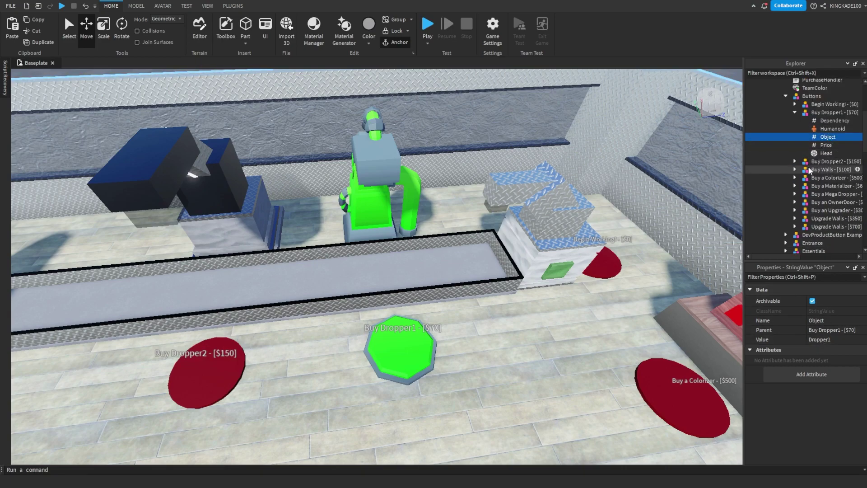
scroll(817, 156, down, 6)
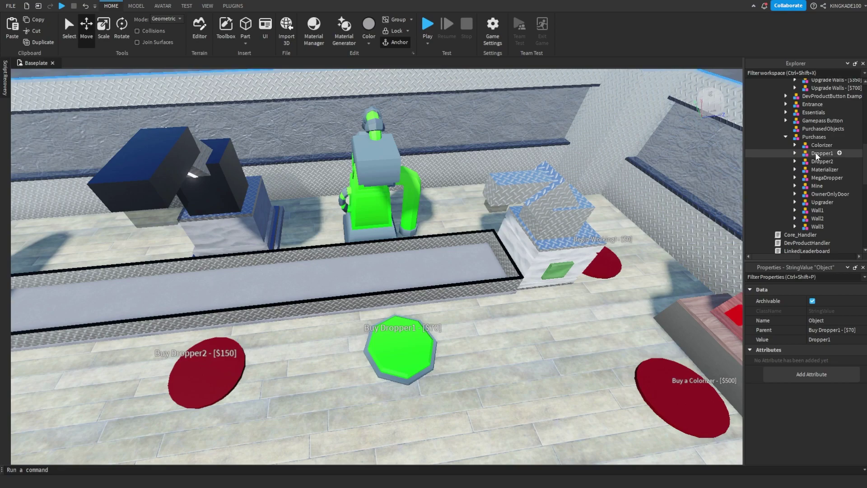
Shift the Dropper1 model in Purchases slightly along the conveyor towards the Mine.
click(816, 155)
mouse_move(430, 202)
mouse_down()
mouse_move(454, 205)
mouse_move(437, 207)
mouse_up()
scroll(795, 194, up, 3)
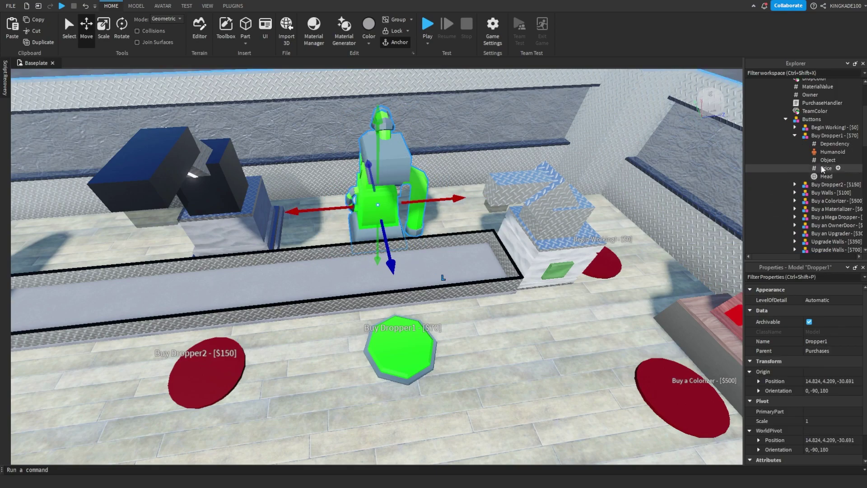
right_drag(496, 262, 349, 236)
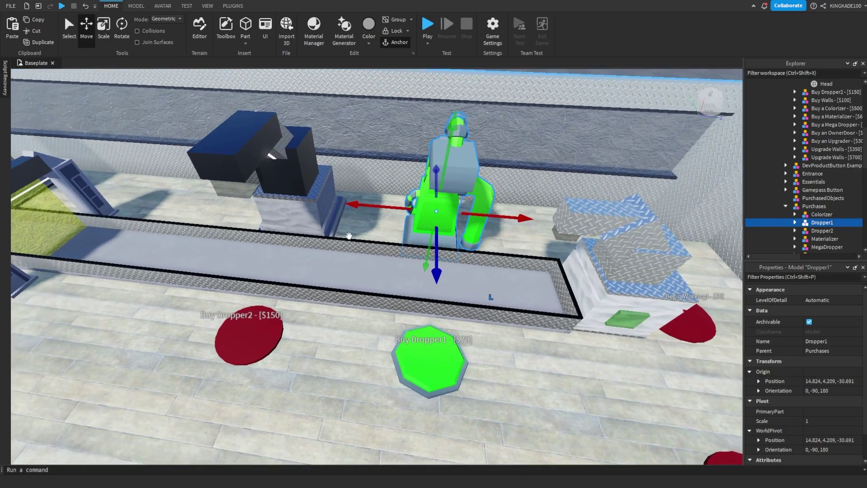
Set the Object value of the Buy Dropper1 button to Dropper2.
scroll(814, 166, up, 3)
click(828, 137)
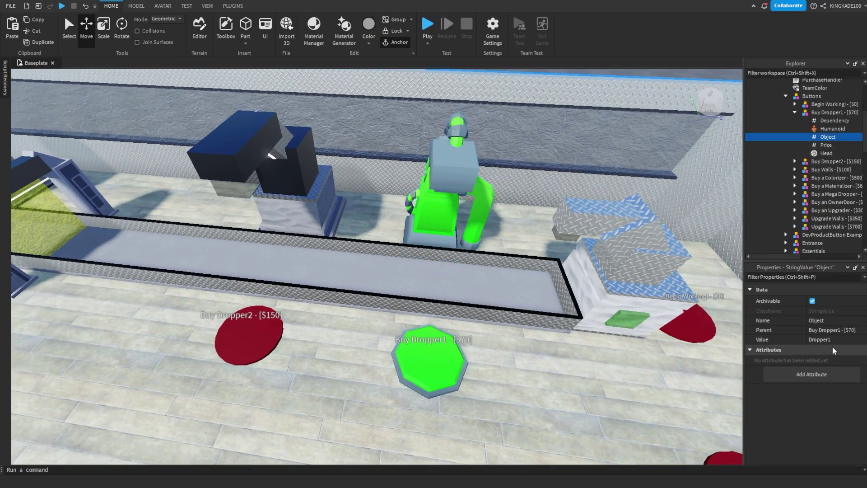
click(827, 339)
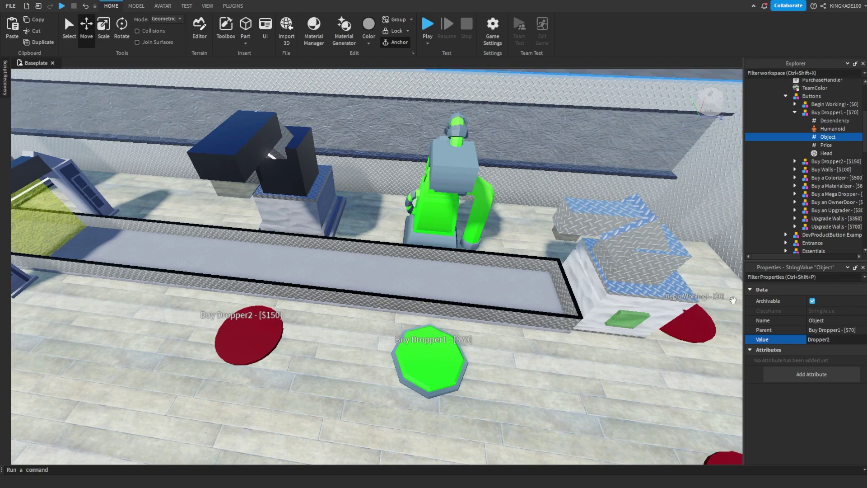
Restore the Object value of the Buy Dropper1 button to Dropper1.
scroll(844, 187, down, 5)
click(823, 185)
scroll(813, 180, up, 8)
click(832, 175)
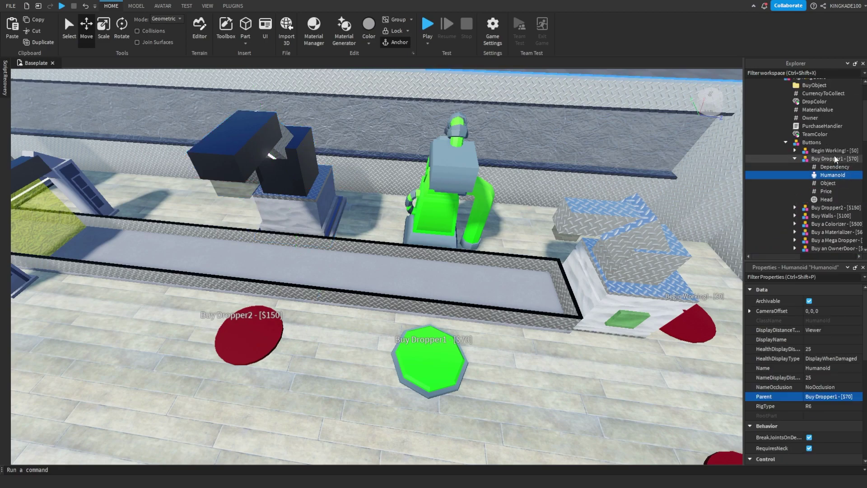
click(828, 183)
click(824, 339)
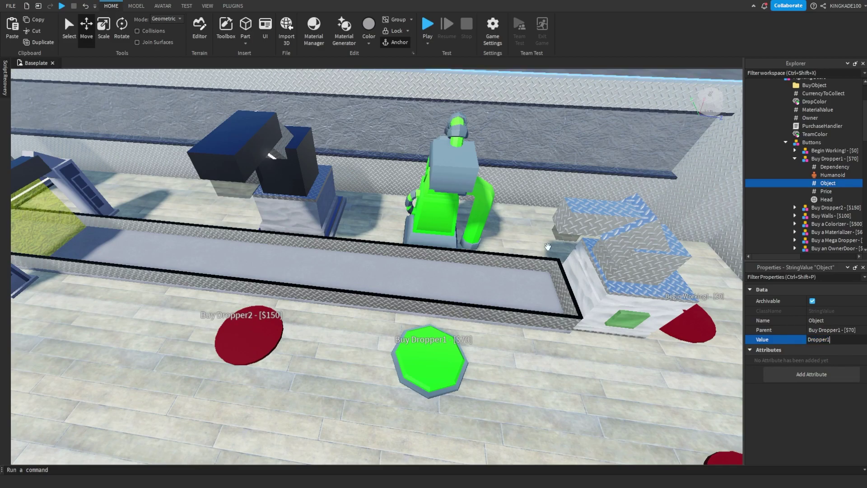
Set the Price value of the Buy Dropper1 button to 500.
click(826, 191)
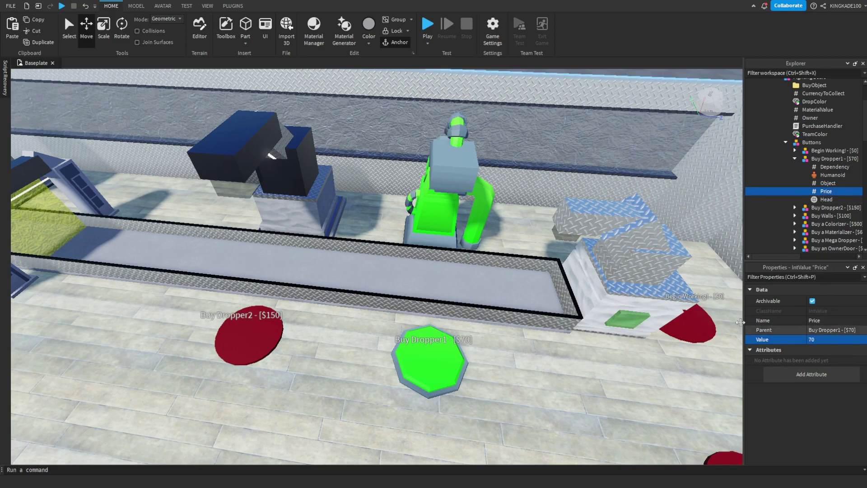
scroll(501, 241, up, 5)
scroll(501, 240, down, 5)
right_drag(501, 241, 538, 285)
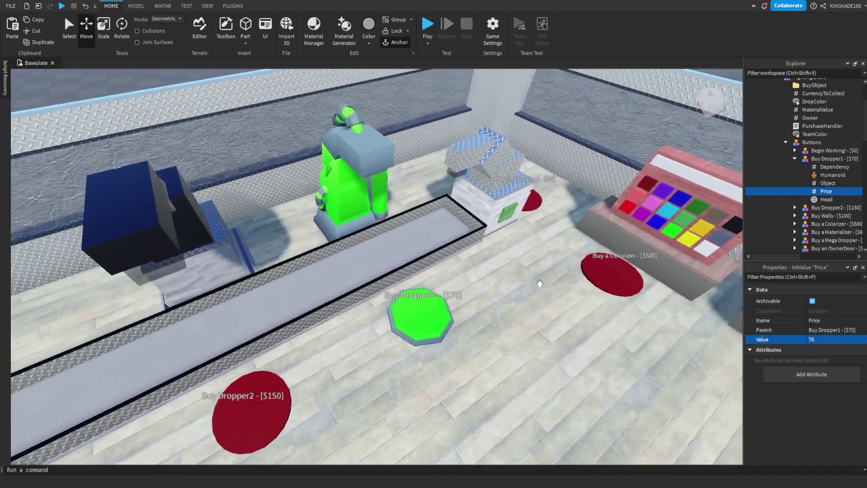
scroll(494, 297, up, 2)
right_drag(450, 304, 445, 292)
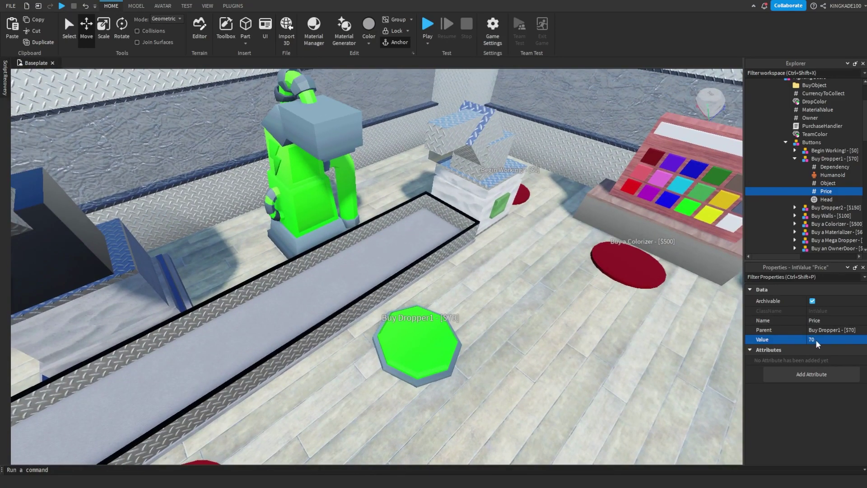
click(816, 339)
right_drag(640, 309, 633, 302)
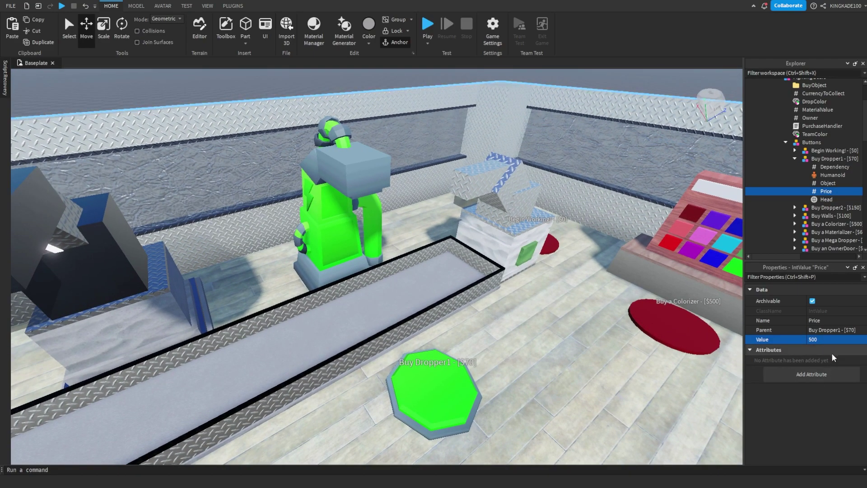
Restore the Price value of the Buy Dropper1 button to 70.
click(815, 339)
text(70)
key(Return)
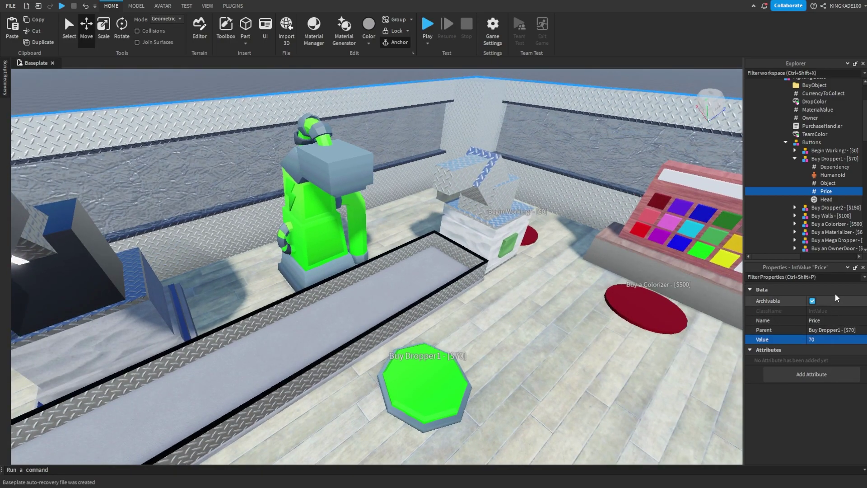
Open the Name property of the Buy Dropper1 button model and highlight the price portion of the name.
click(829, 159)
click(809, 349)
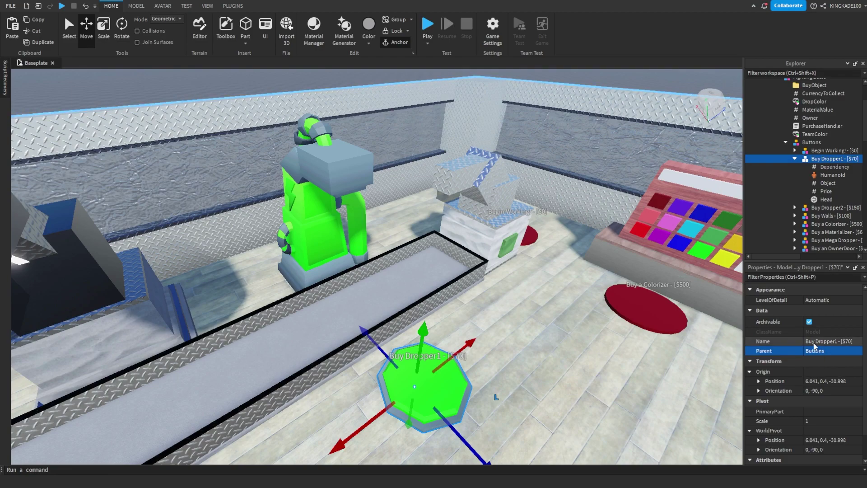
right_drag(581, 328, 587, 348)
right_drag(473, 326, 473, 326)
scroll(474, 326, up, 5)
scroll(474, 325, down, 8)
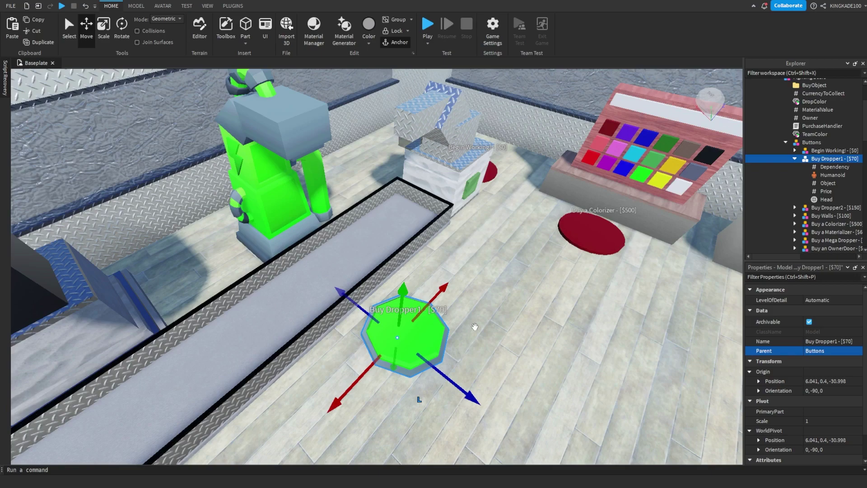
scroll(542, 311, up, 4)
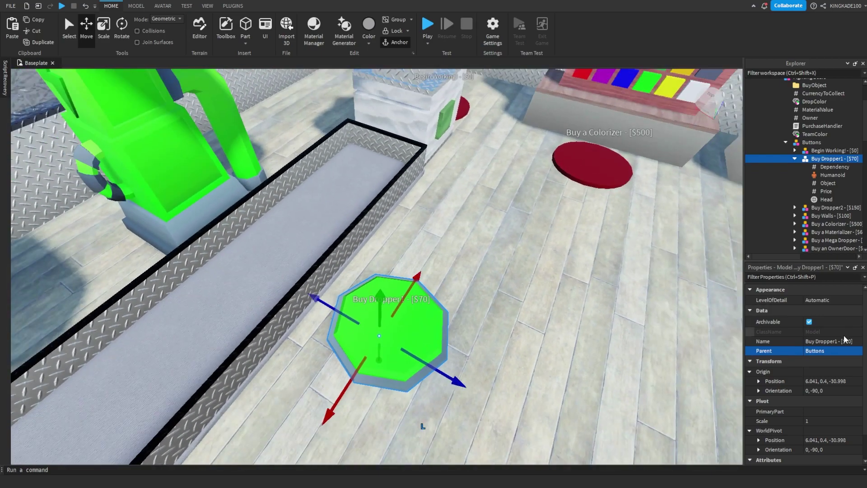
click(848, 341)
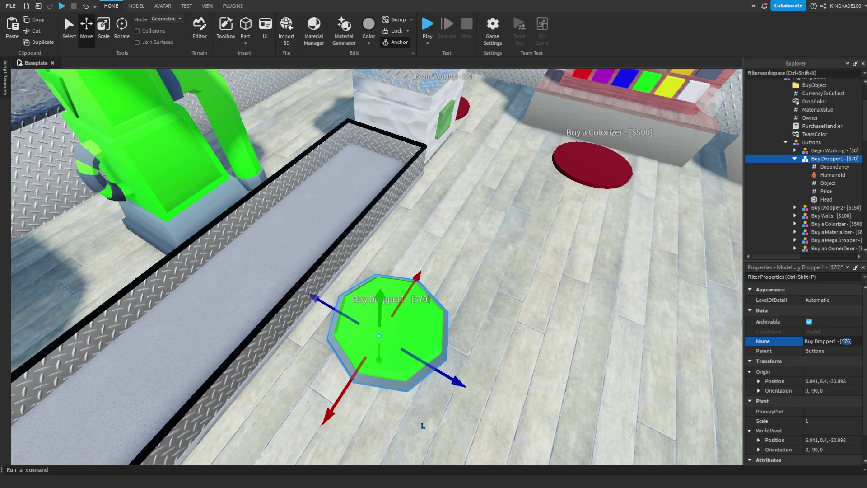
right_drag(584, 330, 485, 321)
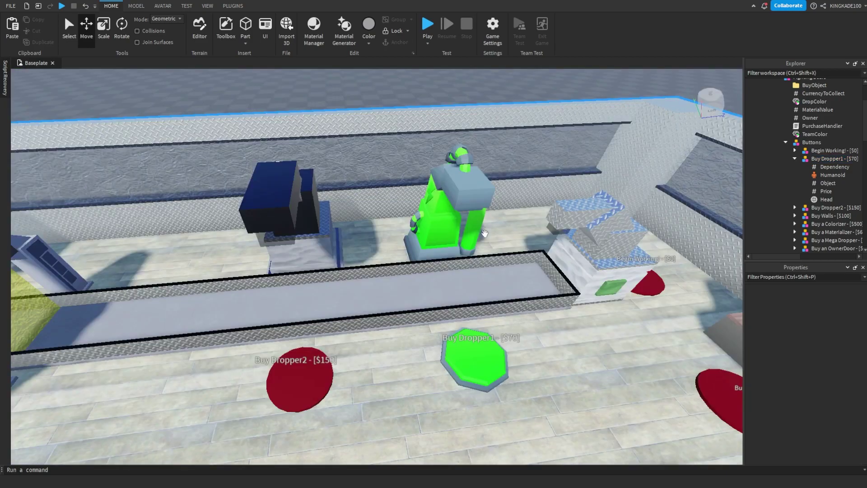
Examine the row of droppers and buttons along the conveyor as far as the default Upgrader.
scroll(480, 233, up, 1)
scroll(480, 233, down, 2)
right_drag(470, 233, 496, 207)
key(d)
key(a)
key(d)
key(a)
key(d)
key(a)
key(w)
scroll(425, 242, up, 3)
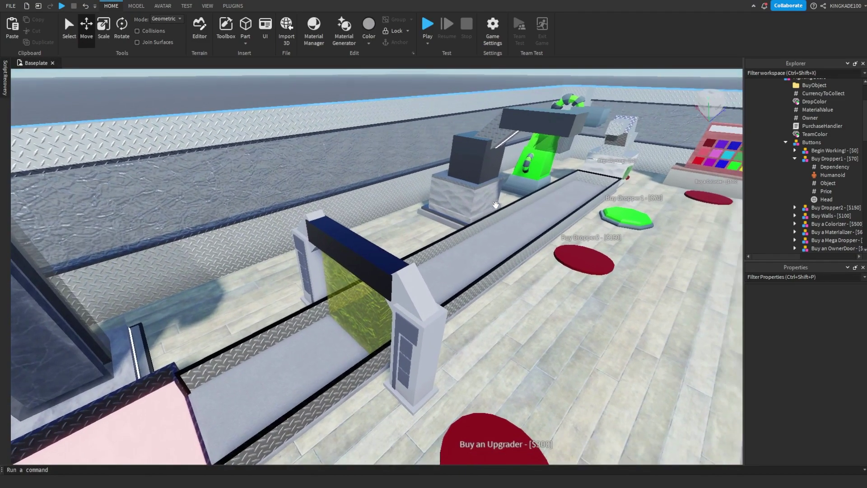
Locate and select the UpgradeBase model of the default Upgrader inside Purchases.
click(394, 279)
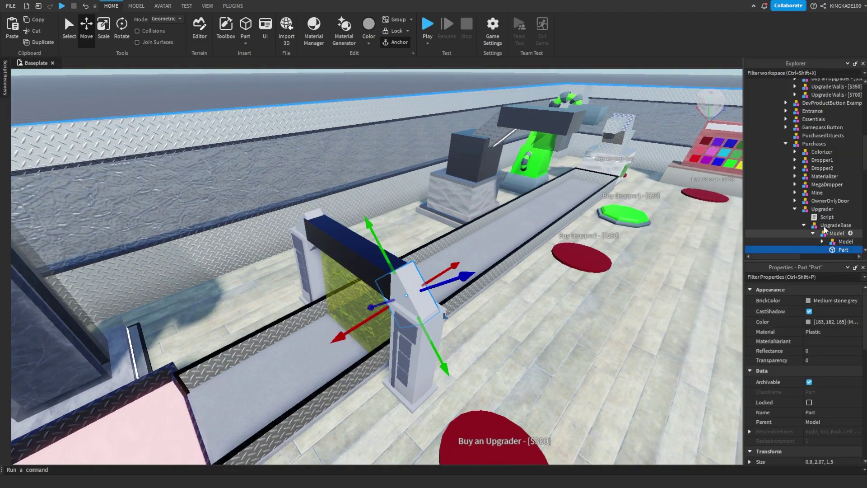
scroll(824, 231, down, 2)
click(813, 180)
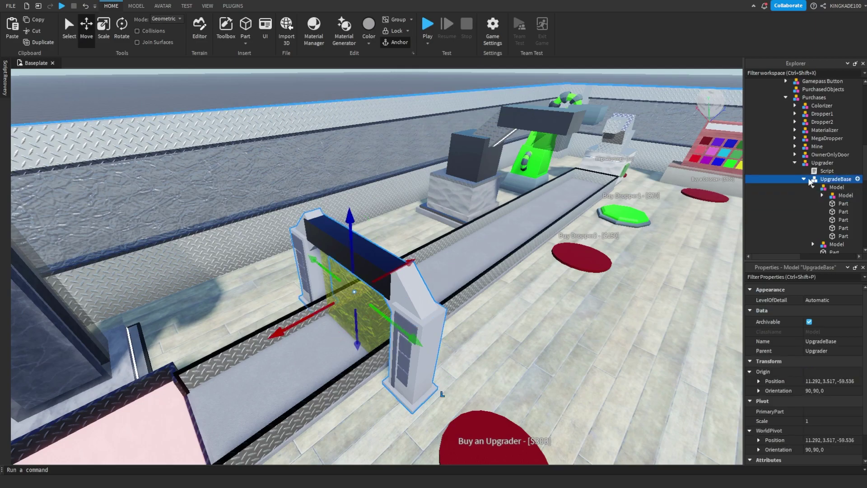
click(804, 179)
drag(426, 341, 417, 334)
Try to move the custom green UpgraderBase mesh from the row of assets onto the tycoon floor.
right_drag(554, 279, 626, 203)
scroll(554, 278, down, 6)
scroll(626, 203, up, 1)
drag(618, 183, 391, 312)
scroll(312, 285, up, 3)
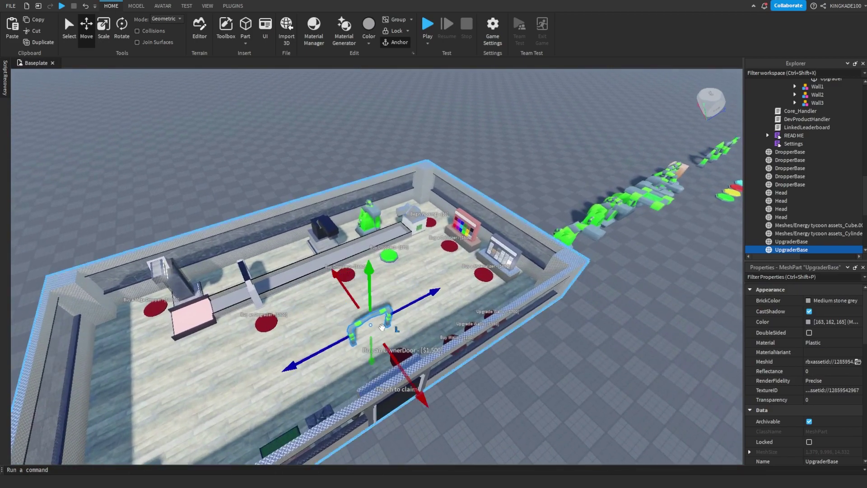
key(ctrl+z)
Locate and select the yellow see-through Upgrader part inside the default Upgrader model and examine it across the conveyor.
click(481, 161)
right_drag(480, 161, 479, 160)
scroll(479, 161, up, 2)
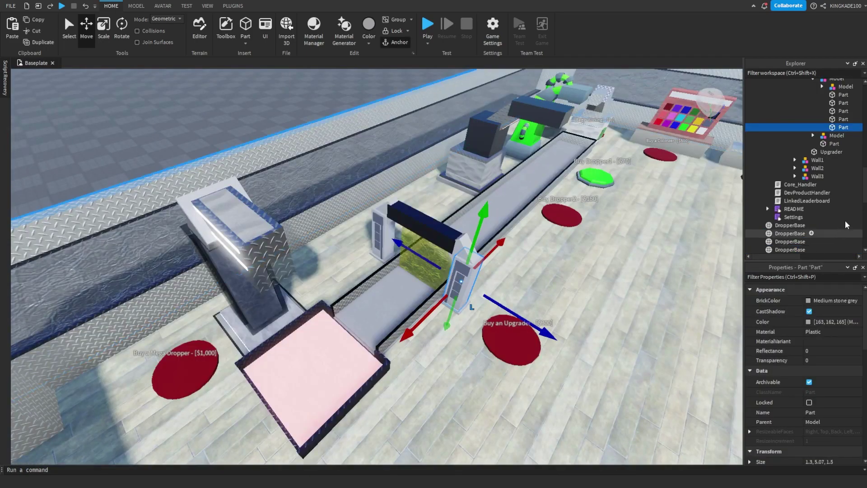
scroll(841, 195, up, 3)
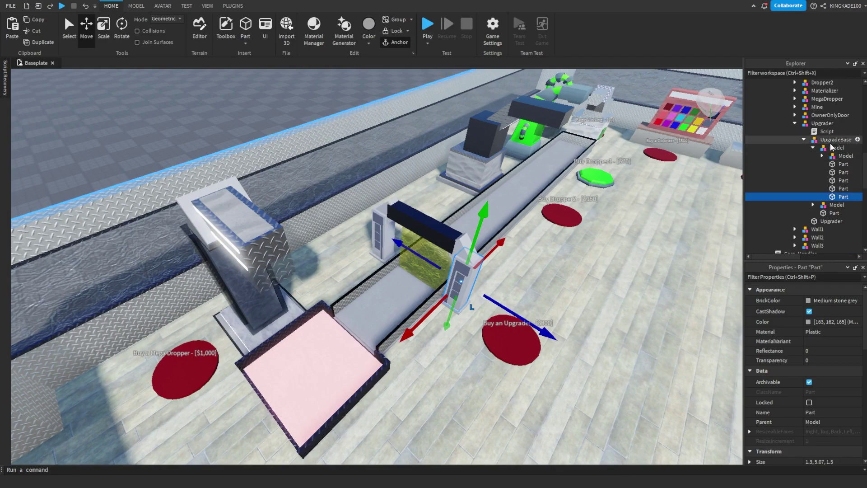
right_drag(694, 143, 703, 138)
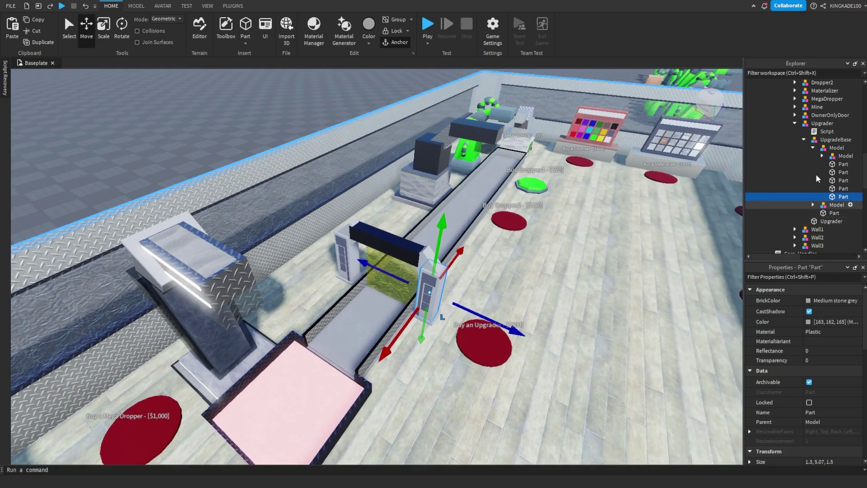
click(820, 221)
key(f)
mouse_move(432, 292)
mouse_down()
mouse_move(409, 284)
mouse_move(517, 329)
mouse_move(428, 315)
mouse_up()
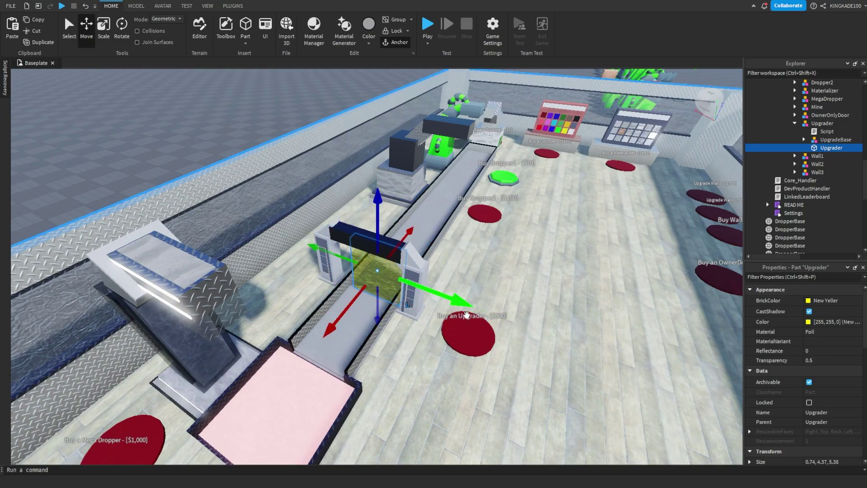
scroll(539, 299, up, 3)
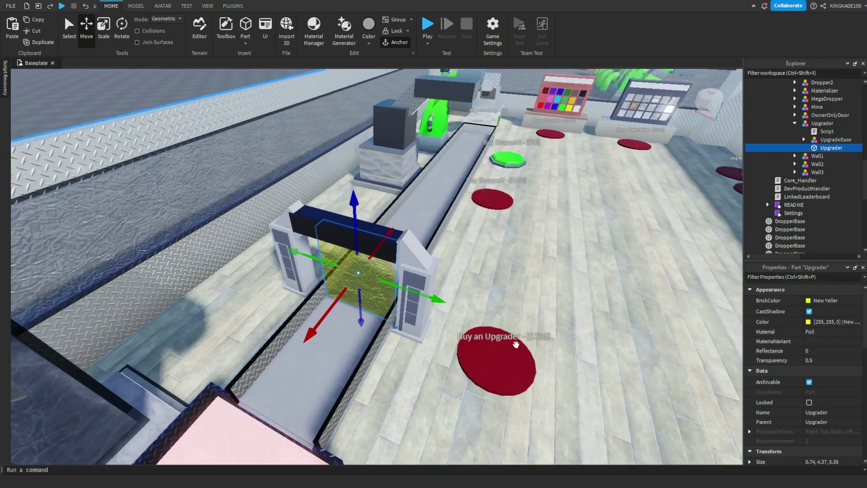
right_drag(516, 344, 516, 345)
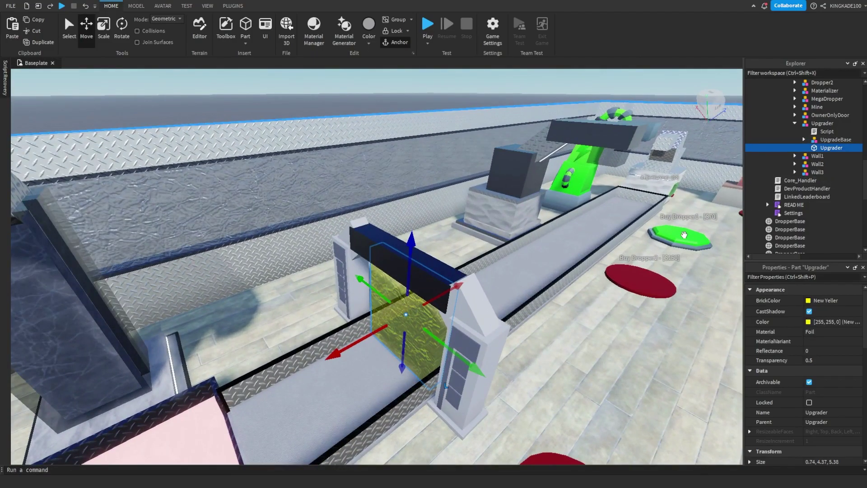
Clear the selection and examine the overall layout of the tycoon's droppers, upgrader and buttons.
right_drag(459, 199, 481, 289)
right_drag(540, 243, 540, 242)
click(540, 242)
scroll(519, 192, down, 4)
right_drag(518, 192, 519, 192)
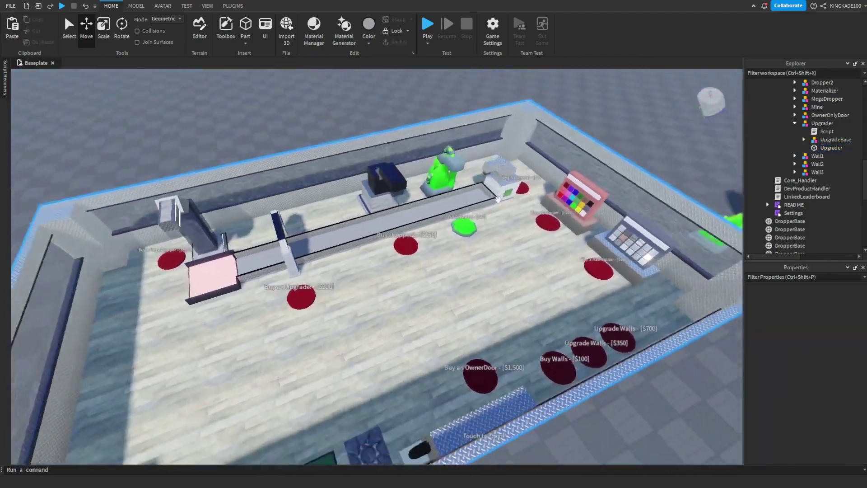
key(s)
key(a)
key(d)
key(w)
key(a)
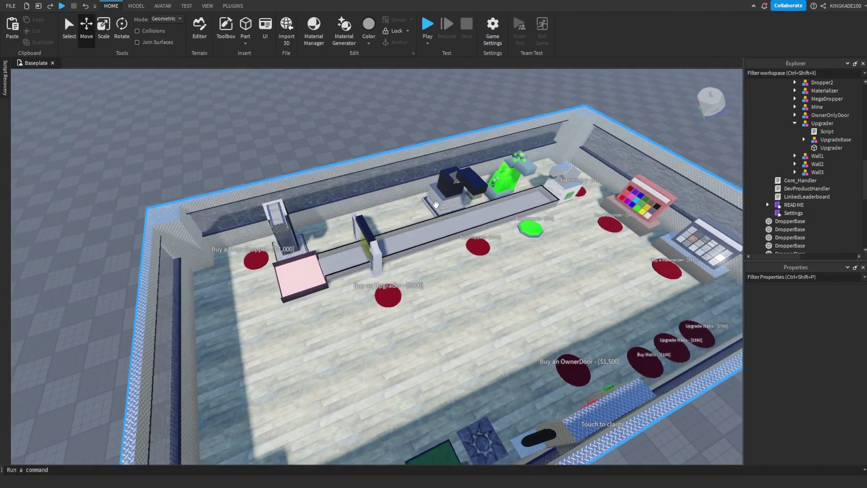
key(d)
key(s)
right_drag(472, 236, 471, 236)
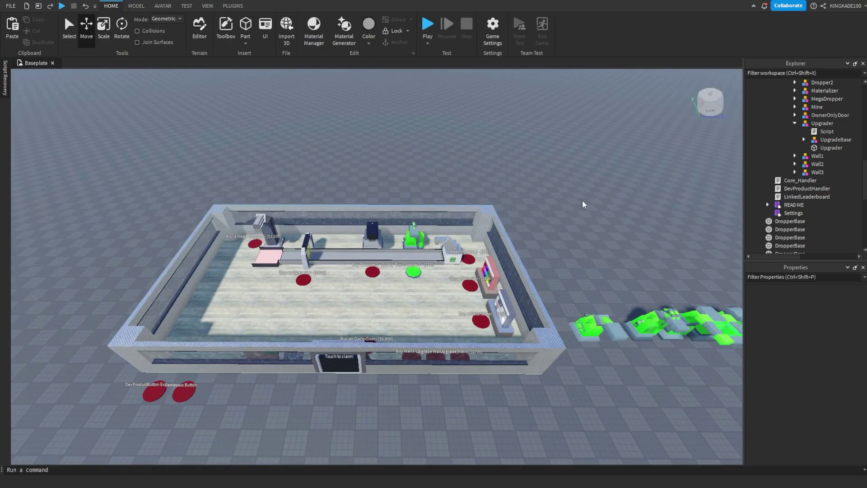
Duplicate the green Dropper1 model and move the copy about 22 studs along the conveyor, between Dropper2 and the Upgrader.
scroll(583, 204, up, 10)
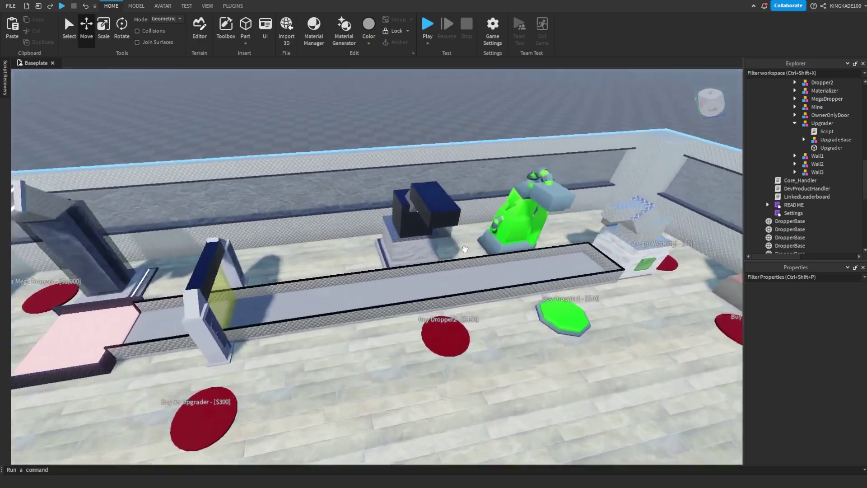
right_drag(465, 248, 466, 249)
click(544, 178)
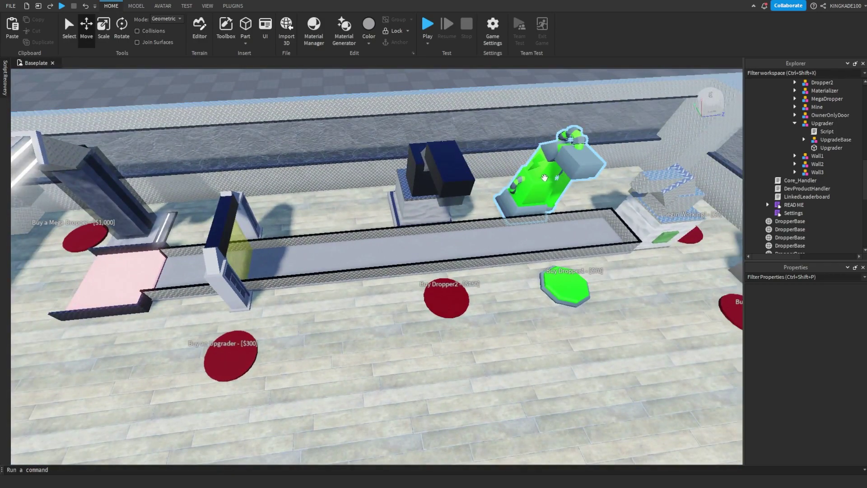
click(545, 177)
right_drag(668, 175, 646, 175)
scroll(768, 160, up, 3)
click(808, 145)
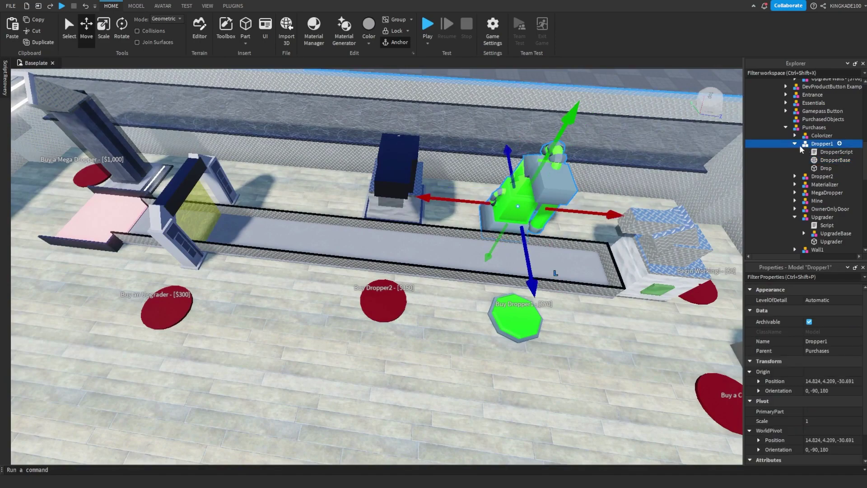
right_drag(585, 168, 555, 181)
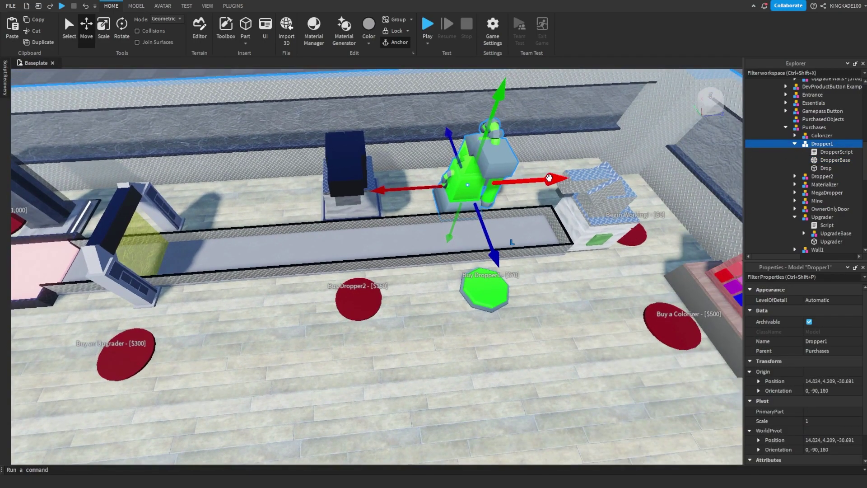
key(ctrl+d)
drag(553, 175, 502, 192)
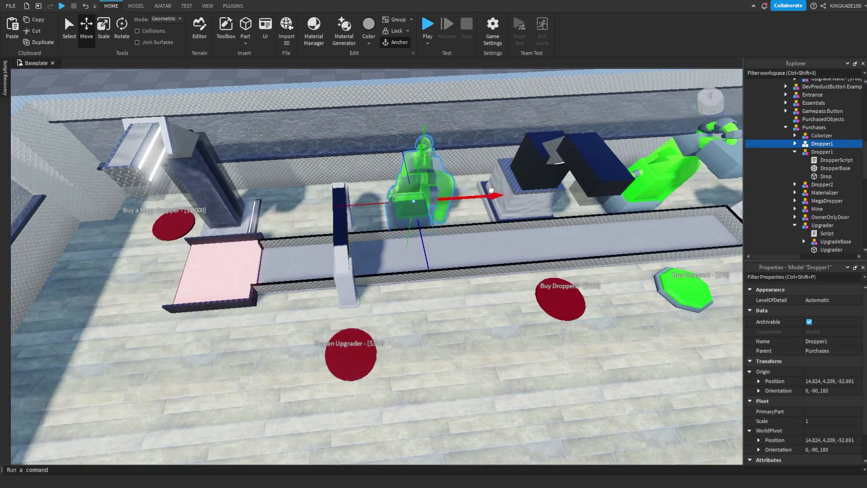
right_drag(502, 192, 490, 267)
scroll(490, 268, up, 2)
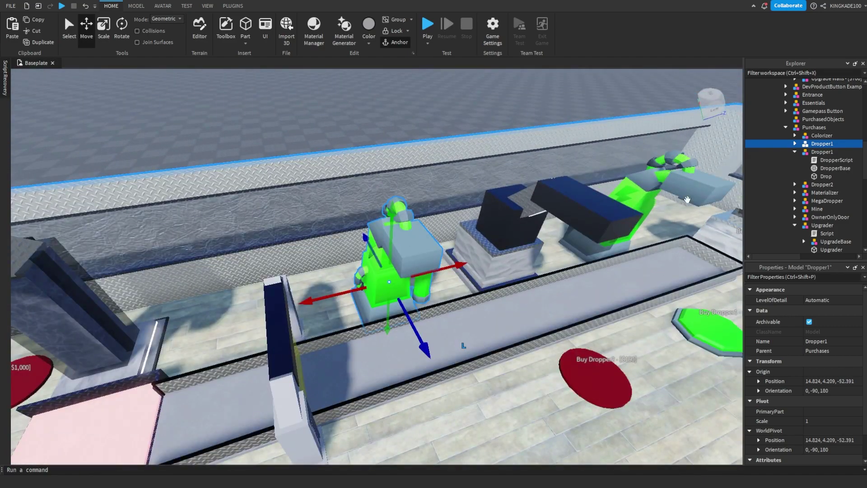
Compare the two Dropper1 models in Purchases and inspect the DropperBase mesh inside the copy.
click(795, 152)
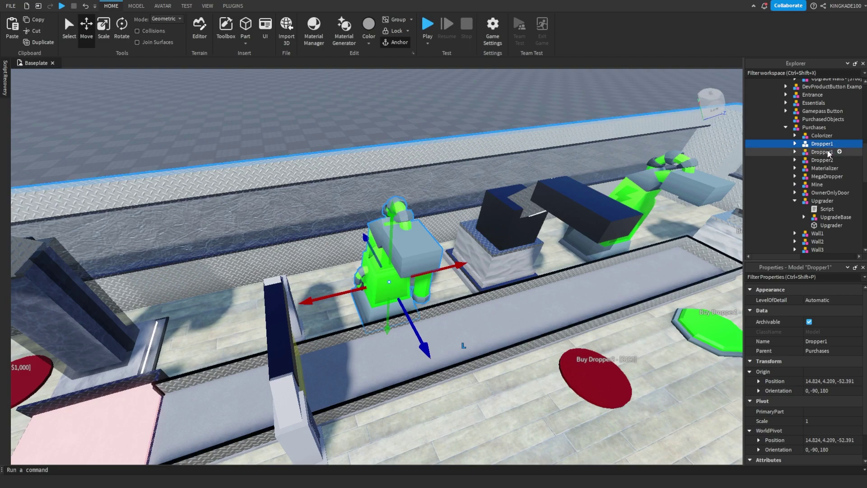
click(829, 154)
right_drag(633, 226, 669, 194)
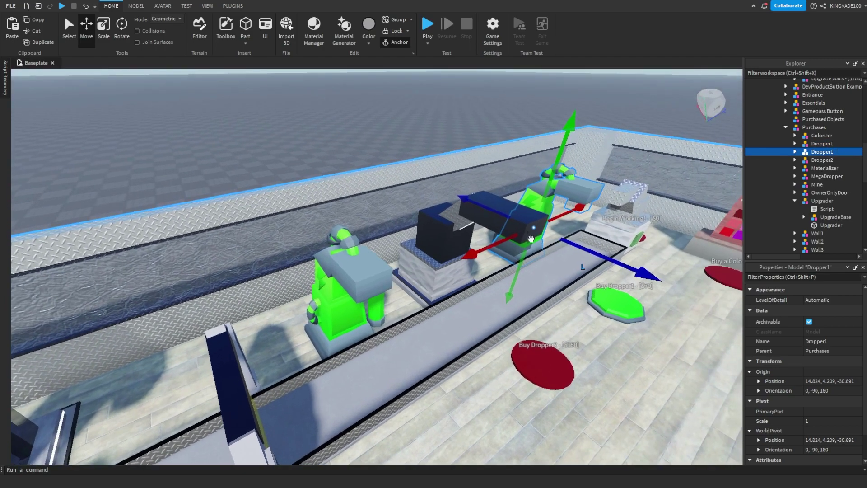
click(816, 146)
click(795, 143)
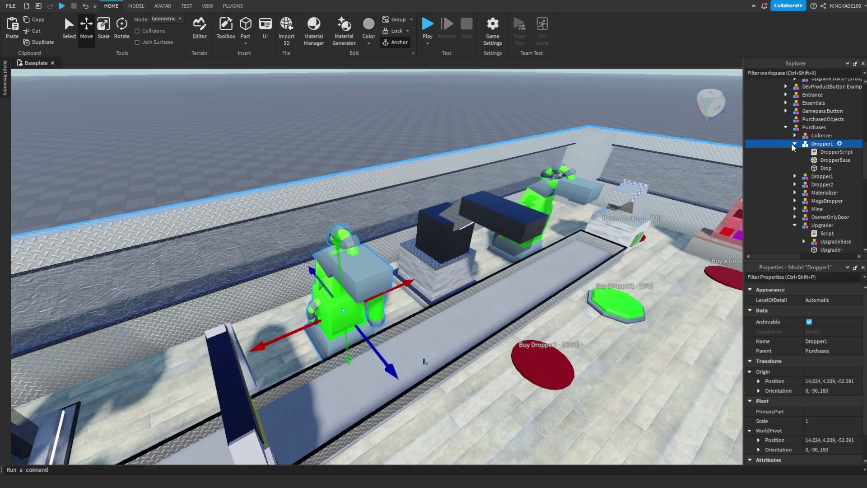
click(824, 161)
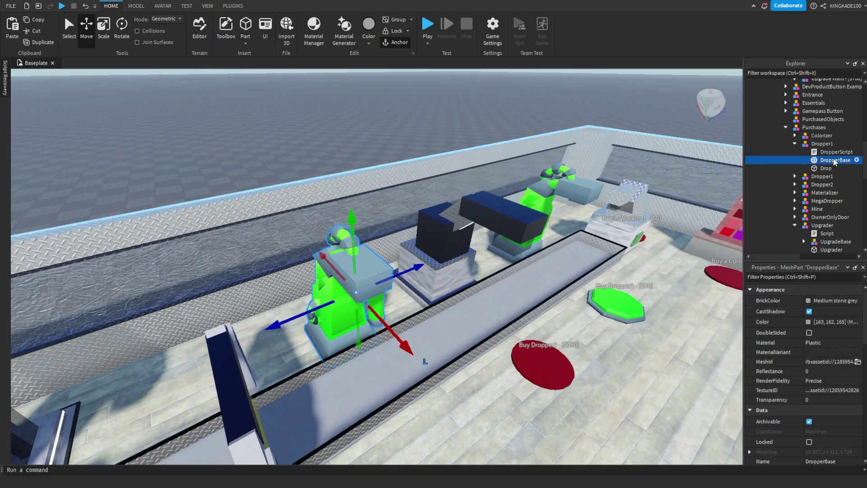
right_drag(572, 231, 668, 193)
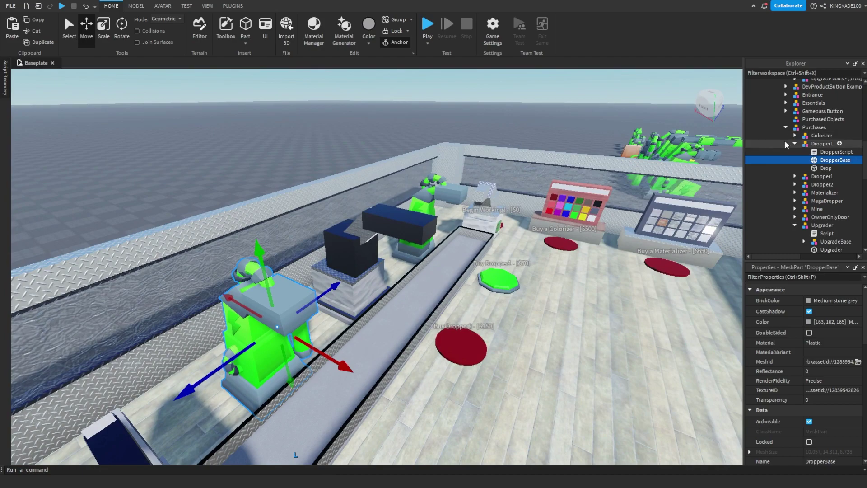
click(817, 147)
right_drag(459, 259, 616, 311)
Duplicate the green Buy Dropper1 button model and move the copy about 21 studs along the floor, in front of the duplicated dropper.
click(625, 315)
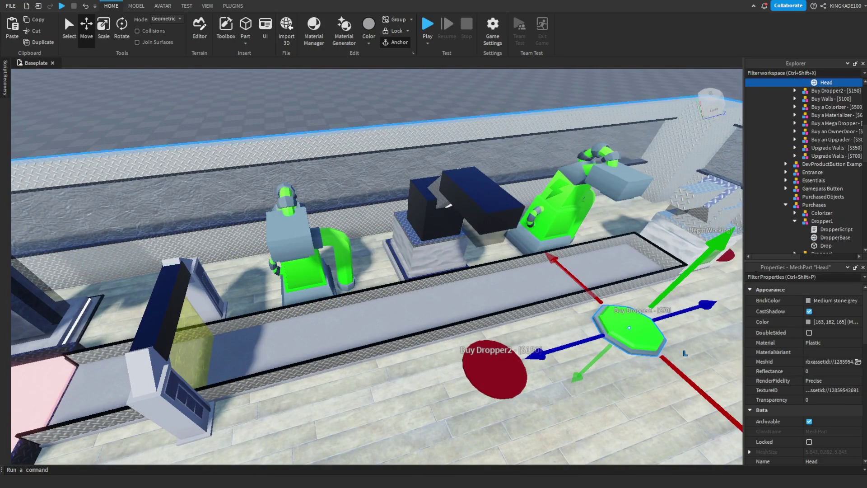
scroll(804, 188, up, 3)
click(834, 135)
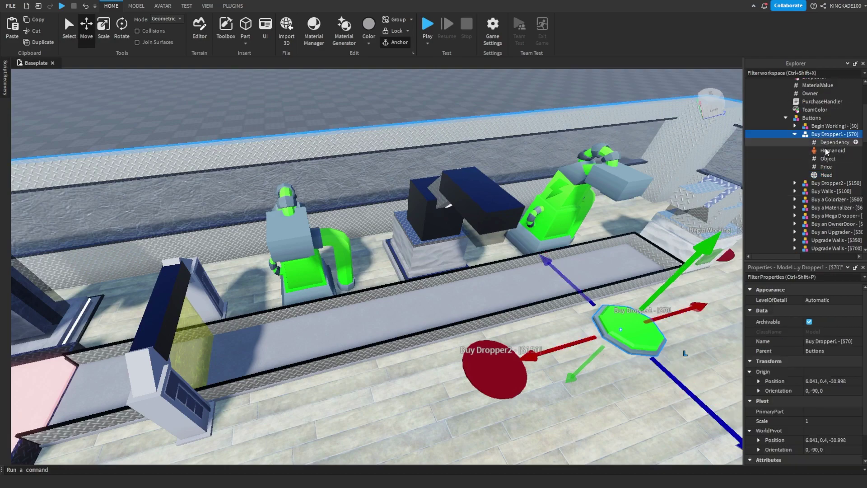
click(826, 175)
click(831, 134)
right_drag(596, 221, 642, 294)
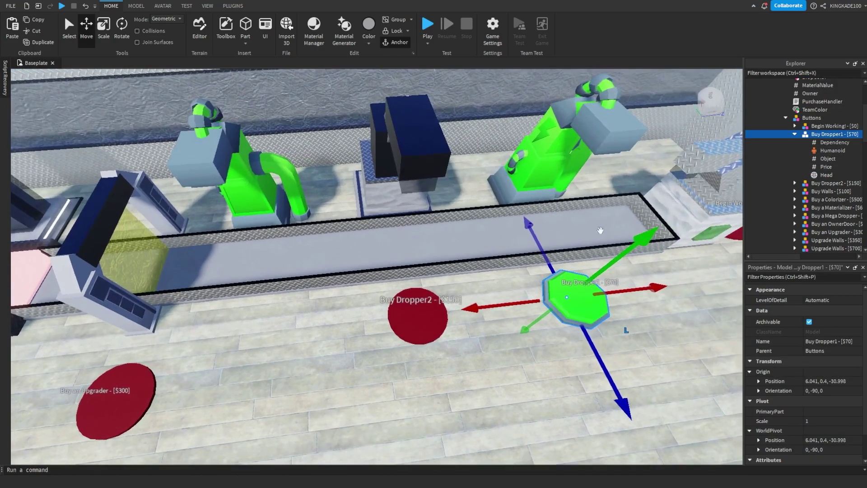
key(ctrl+d)
drag(654, 278, 519, 324)
key(a)
right_drag(519, 324, 555, 343)
scroll(518, 324, up, 1)
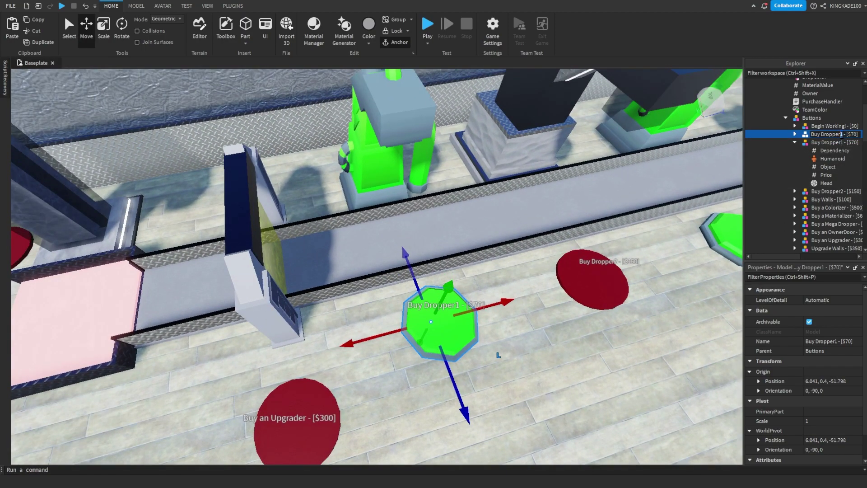
Rename the duplicated button model "Buy Dropper4 - [$70]" and expand its contents.
text(4)
key(Return)
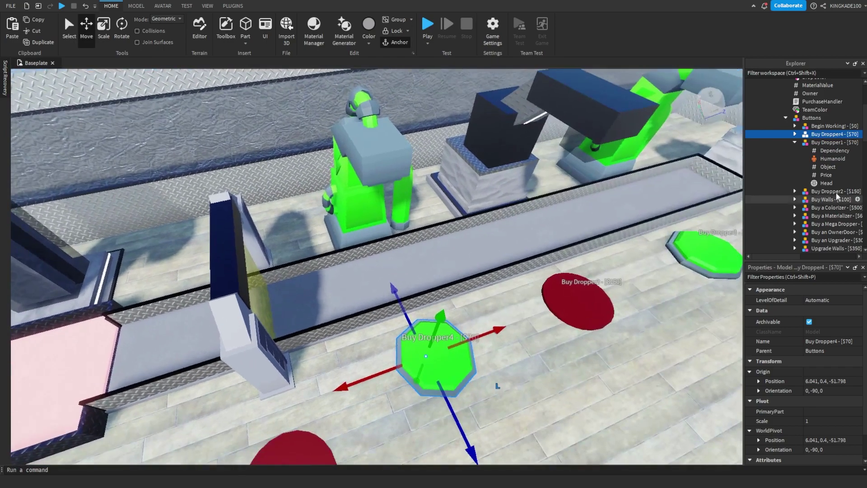
double_click(856, 136)
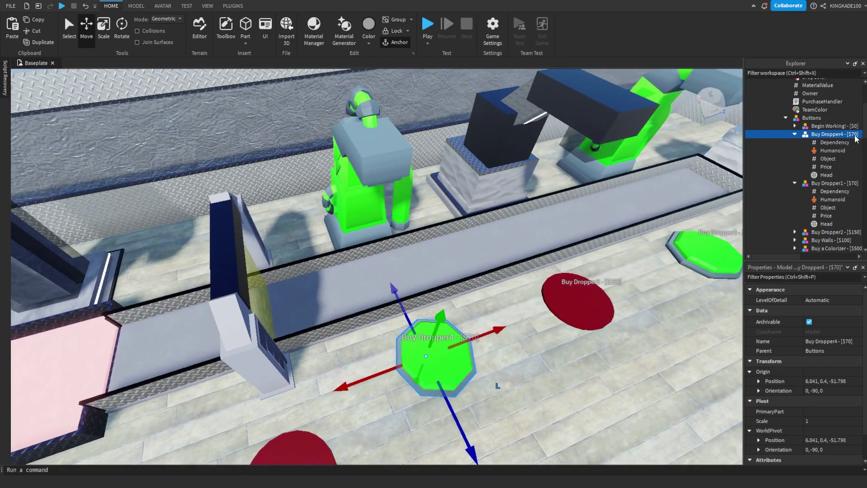
Set the Dependency value of the Buy Dropper4 button to Dropper2.
click(809, 142)
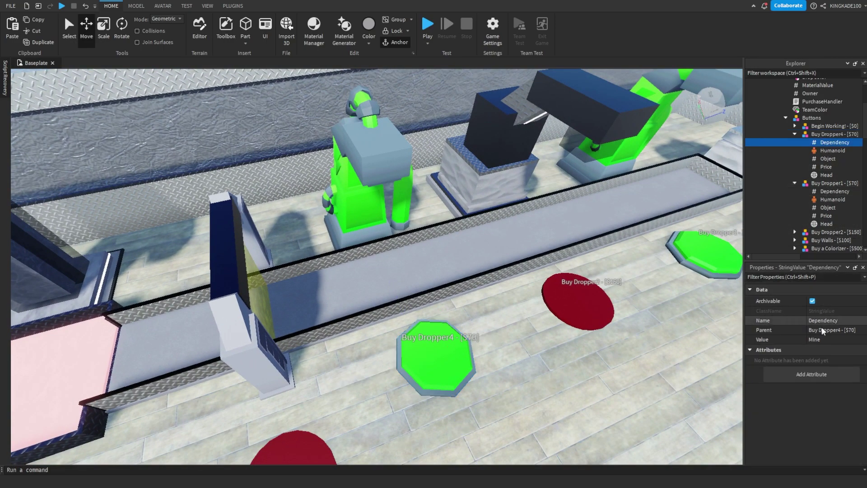
key(d)
right_drag(618, 285, 618, 285)
scroll(618, 284, up, 1)
right_drag(424, 306, 425, 307)
key(a)
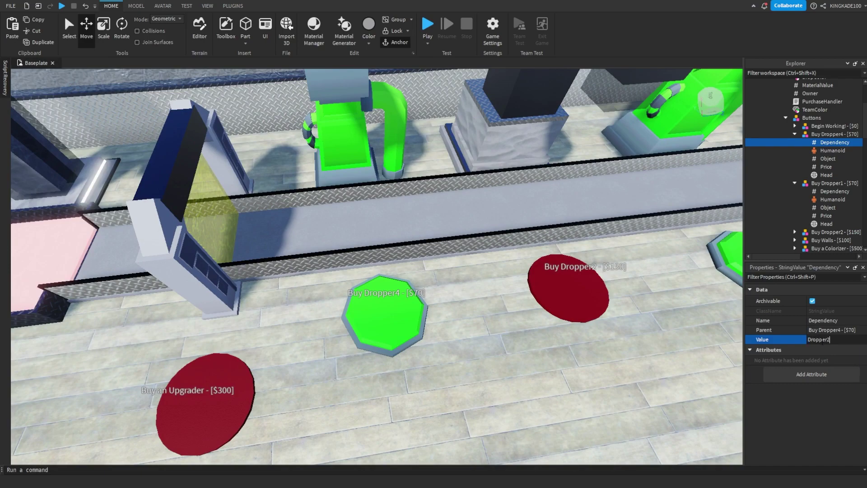
right_drag(427, 317, 429, 316)
scroll(430, 316, down, 2)
key(d)
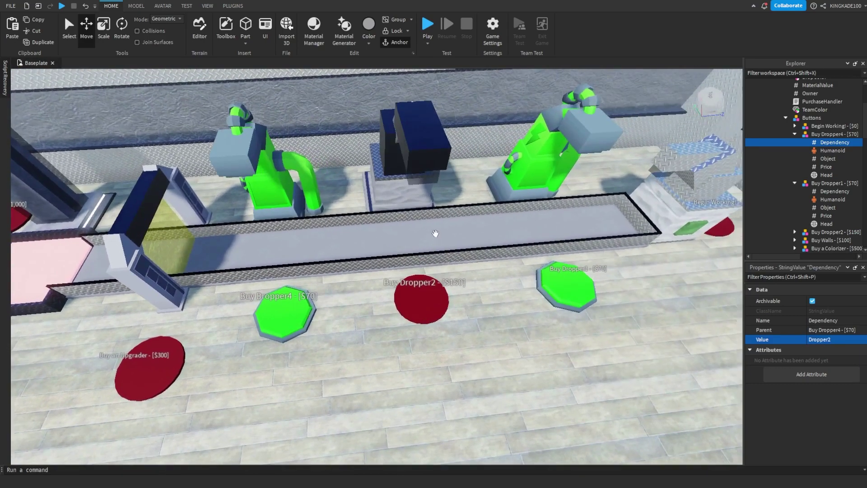
Select the Buy Dropper4 button's Object value and look at the duplicated dropper behind the button.
scroll(456, 311, up, 1)
key(a)
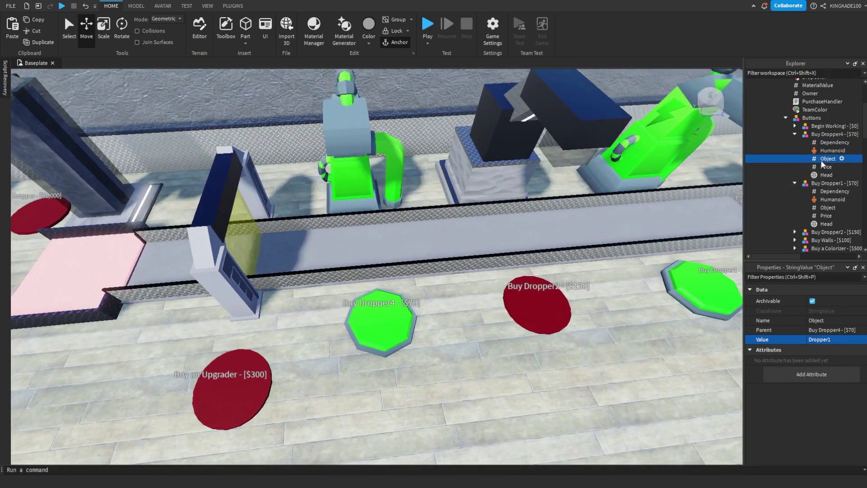
right_drag(438, 228, 445, 227)
key(a)
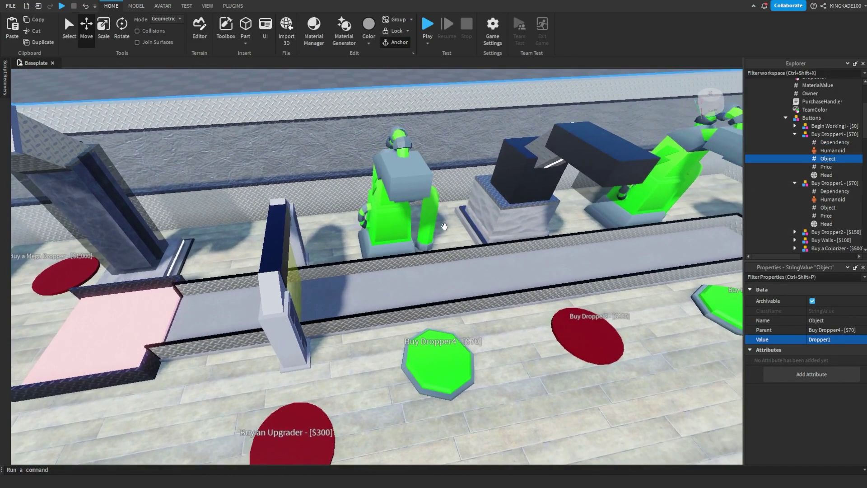
Rename the duplicated Dropper1 model in Purchases as Dropper4.
click(395, 201)
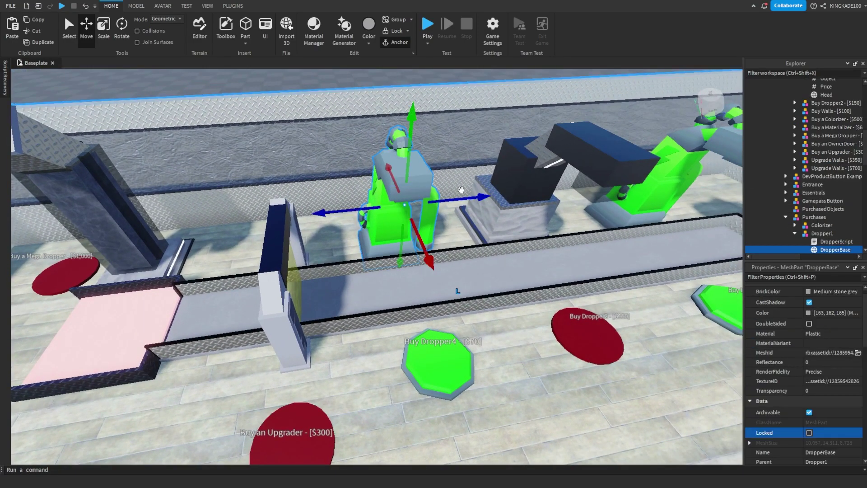
click(833, 234)
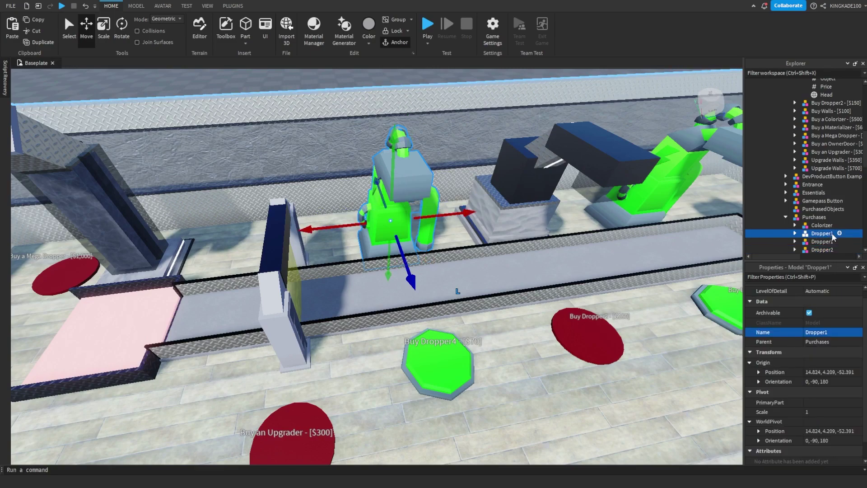
key(F2)
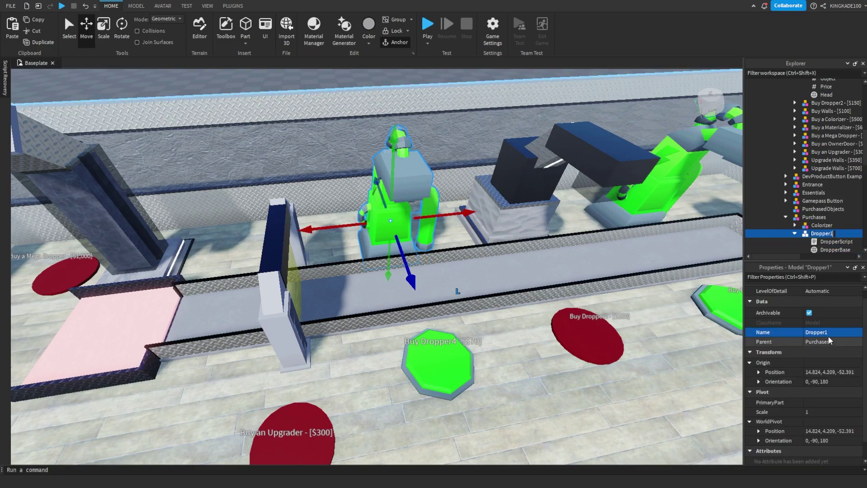
text(4)
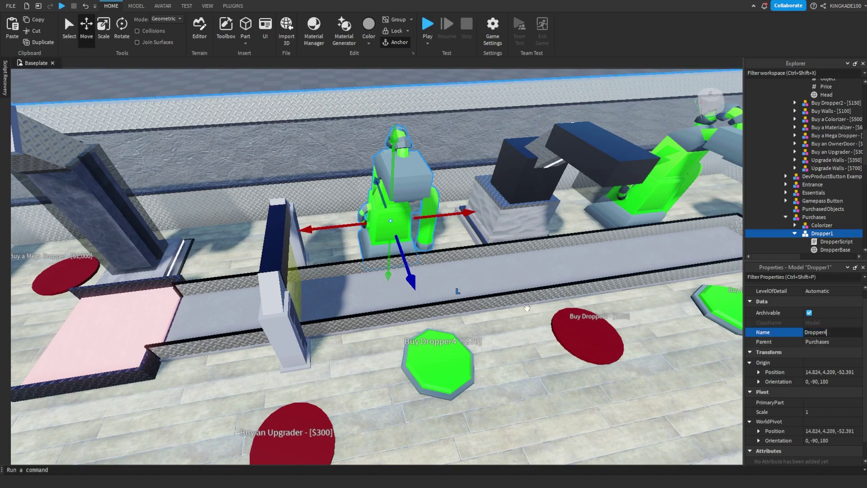
Set the Object value of the Buy Dropper4 button to Dropper4.
click(448, 368)
right_drag(587, 310, 563, 269)
scroll(827, 181, up, 3)
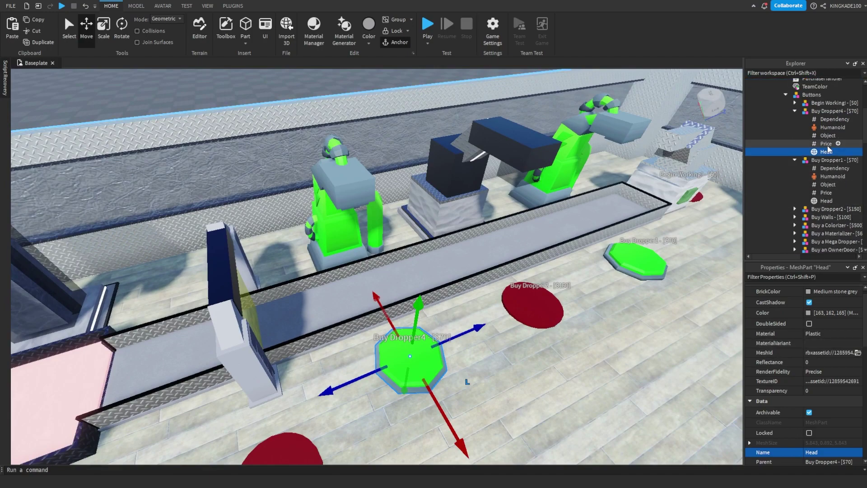
click(828, 136)
click(821, 339)
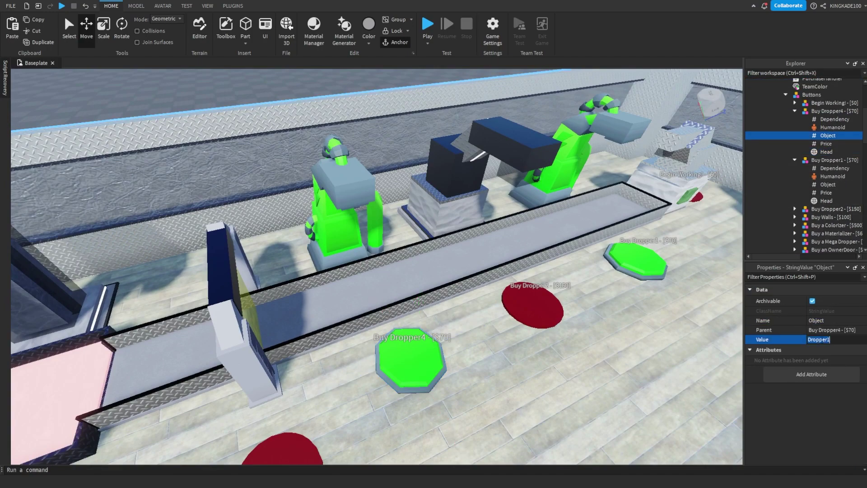
text(4)
Set the Price value of the Buy Dropper4 button to 500.
right_drag(517, 339, 568, 337)
scroll(542, 341, up, 2)
right_drag(482, 352, 483, 354)
scroll(482, 354, down, 3)
scroll(411, 302, up, 2)
scroll(412, 302, down, 3)
right_drag(412, 302, 412, 302)
click(826, 143)
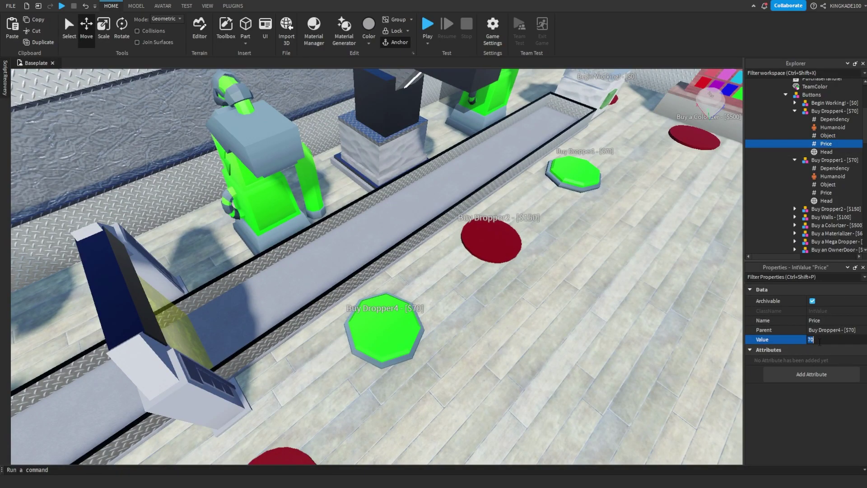
right_drag(587, 309, 577, 308)
scroll(577, 307, down, 3)
scroll(406, 360, up, 2)
right_drag(433, 316, 440, 314)
scroll(440, 314, down, 5)
scroll(440, 313, up, 7)
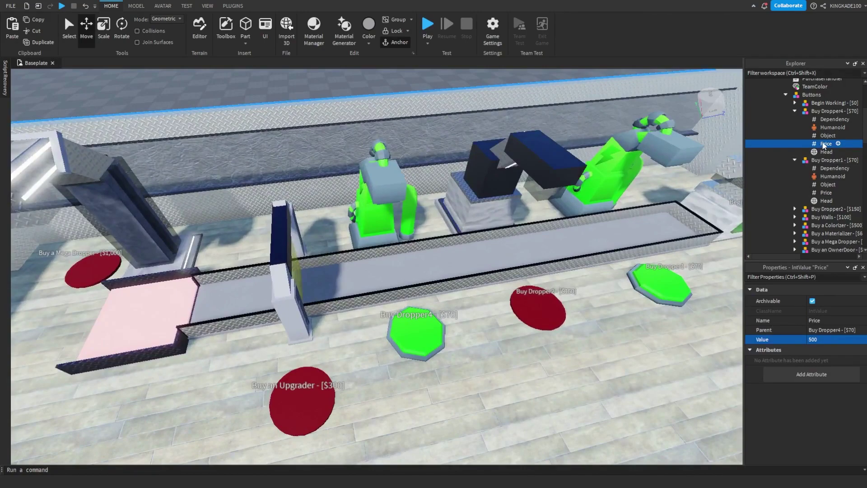
Rename the Buy Dropper4 button model "Buy Dropper4 - [$500]".
click(831, 112)
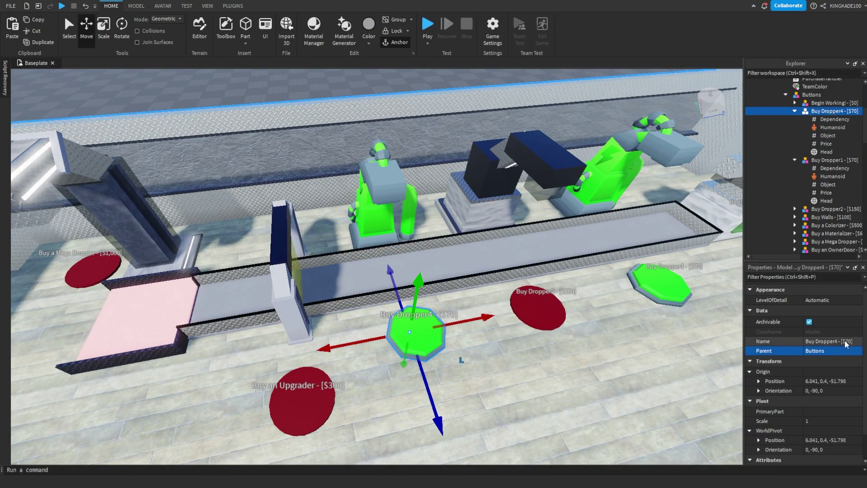
click(829, 341)
drag(845, 341, 847, 341)
text(500)
Duplicate the orange crate mesh outside the tycoon and arrange four crates as a stacked pile in a corner inside the walls.
scroll(460, 316, down, 3)
right_drag(440, 326, 539, 274)
scroll(554, 198, down, 3)
click(554, 198)
scroll(524, 169, up, 3)
scroll(503, 289, down, 3)
scroll(502, 288, down, 3)
scroll(445, 269, up, 5)
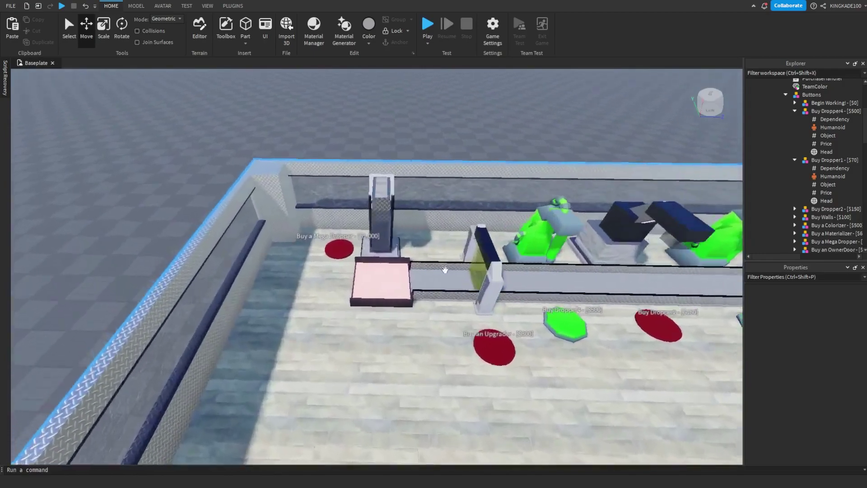
scroll(486, 248, down, 4)
scroll(487, 248, up, 2)
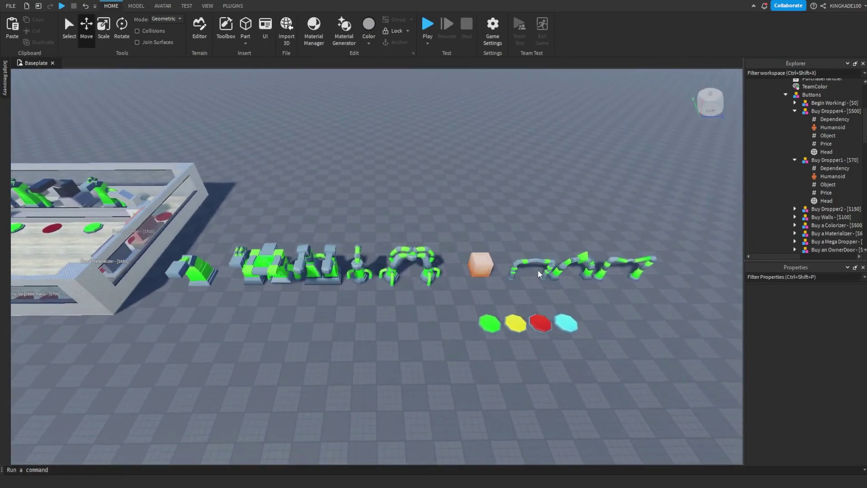
click(477, 261)
key(ctrl+d)
drag(478, 260, 385, 281)
scroll(376, 256, up, 5)
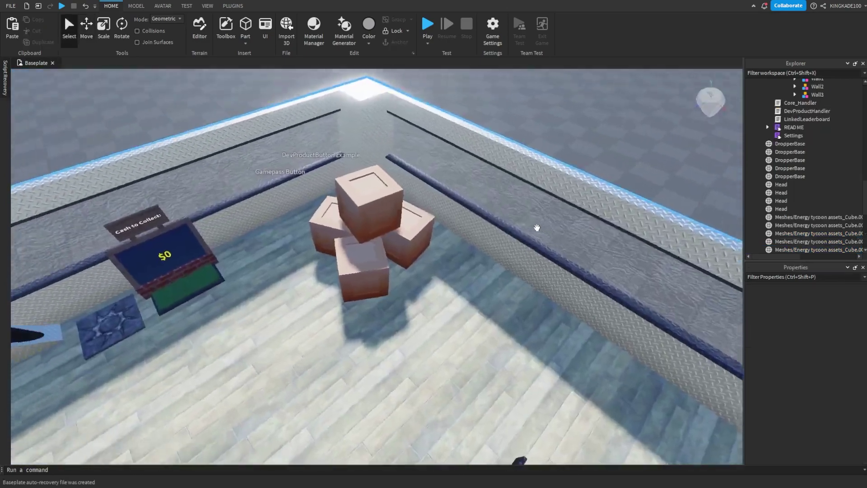
Select all four stacked crates in the tycoon's corner and group them into one model.
right_drag(537, 226, 486, 257)
scroll(537, 229, up, 4)
click(467, 260)
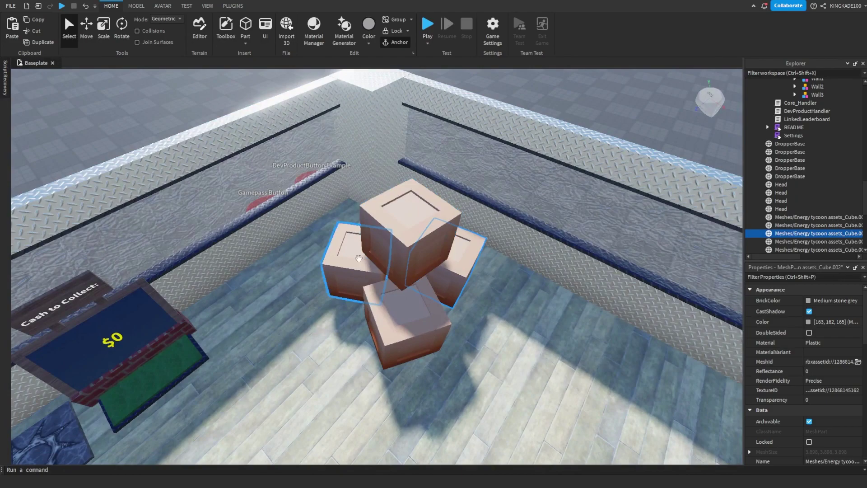
shift+click(357, 268)
ctrl+click(390, 300)
ctrl+click(387, 246)
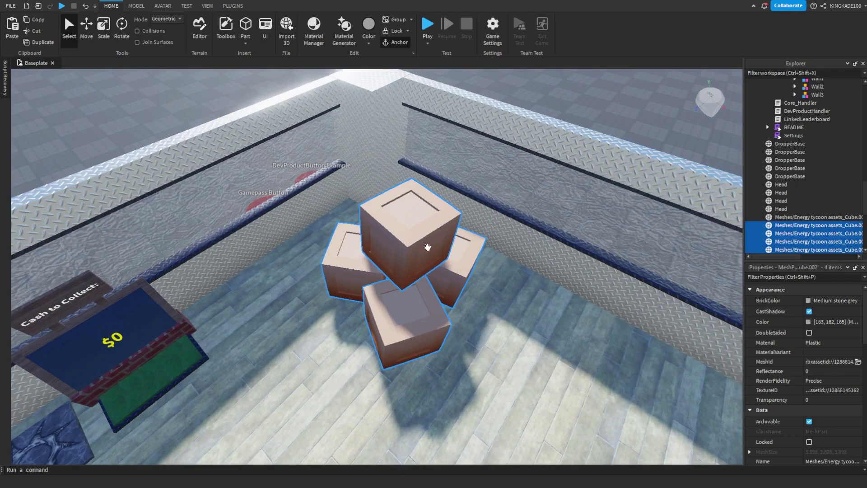
key(ctrl+g)
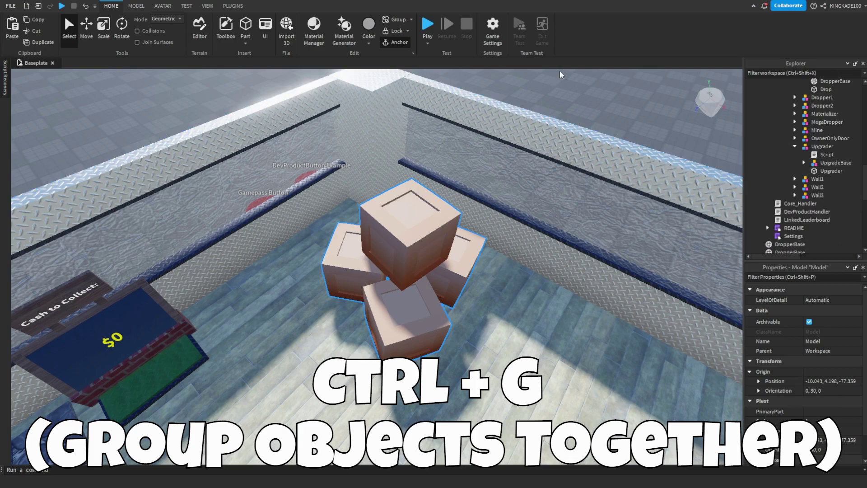
Rename the grouped crate model as Crates.
click(416, 236)
scroll(818, 140, up, 1)
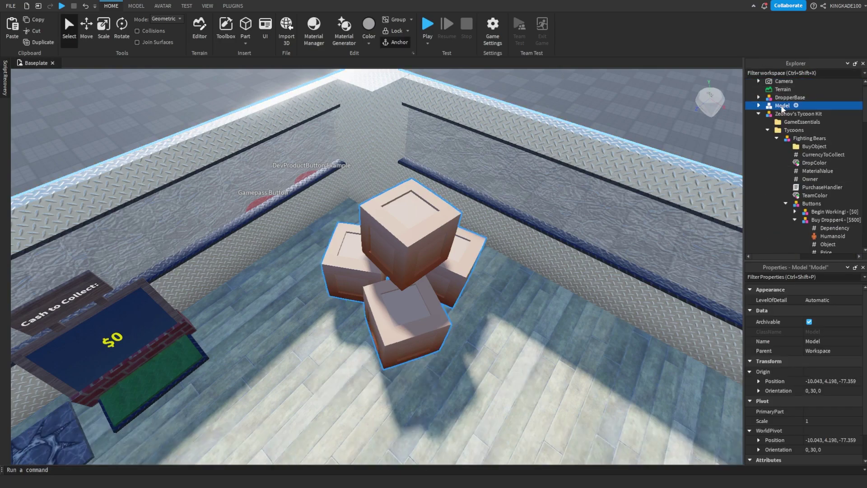
key(F2)
text(Crates)
key(Return)
Move the Crates model into the tycoon's Purchases group and collapse the Upgrader model in the hierarchy.
drag(783, 106, 808, 133)
scroll(799, 126, down, 10)
scroll(800, 139, down, 2)
scroll(807, 150, up, 3)
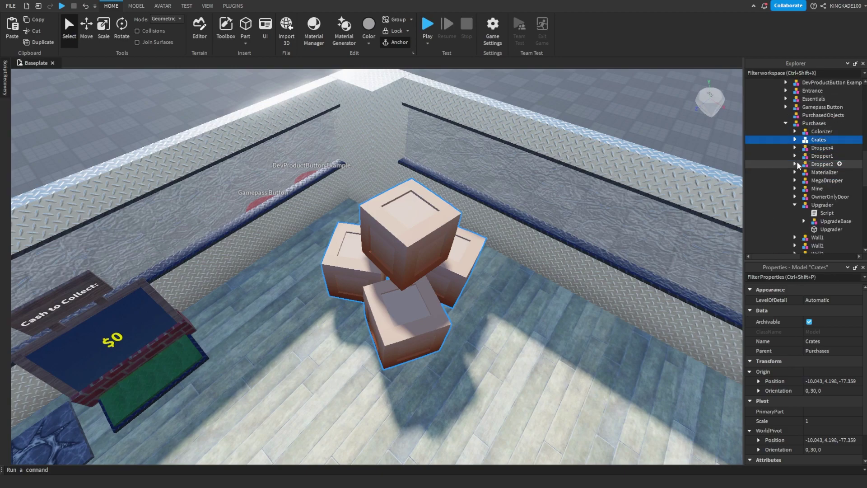
click(796, 205)
Select the green head of the Buy Dropper4 button and activate the Move tool.
click(590, 113)
right_drag(590, 113, 586, 118)
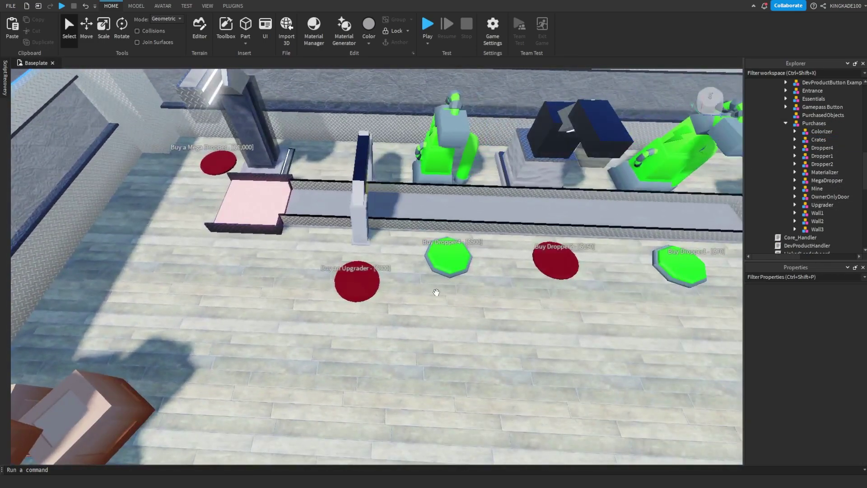
click(459, 260)
right_drag(462, 258, 485, 318)
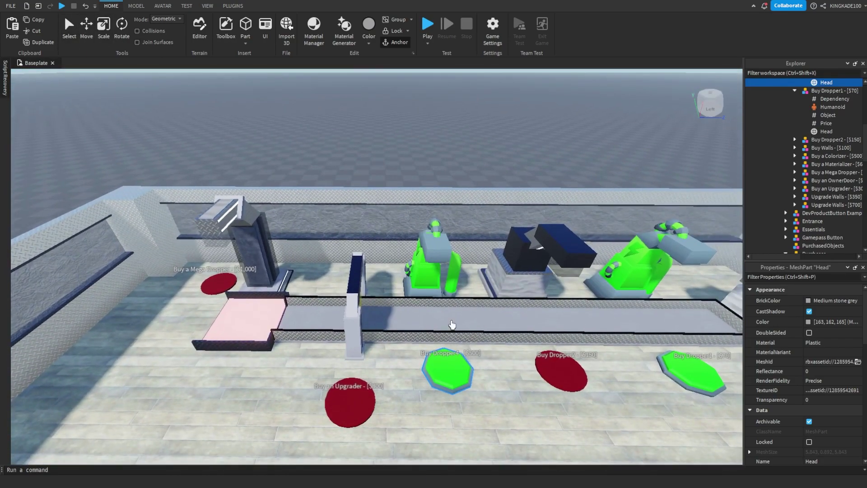
click(85, 30)
right_drag(489, 332, 476, 331)
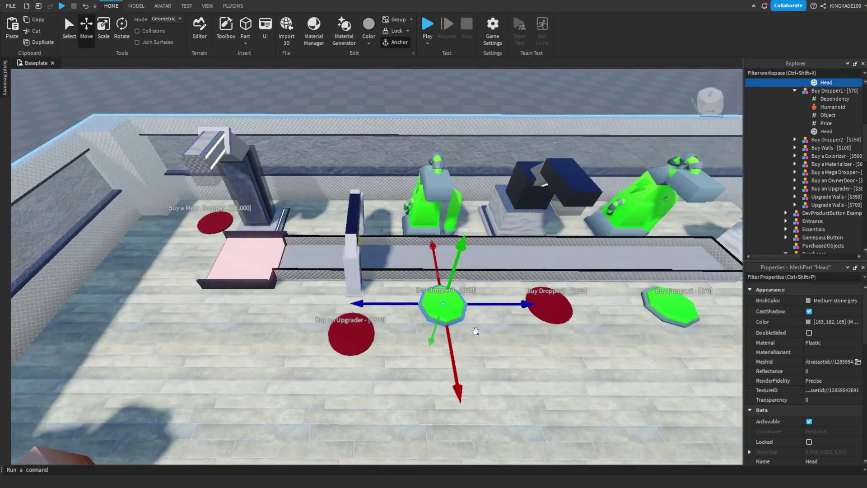
click(492, 97)
click(448, 310)
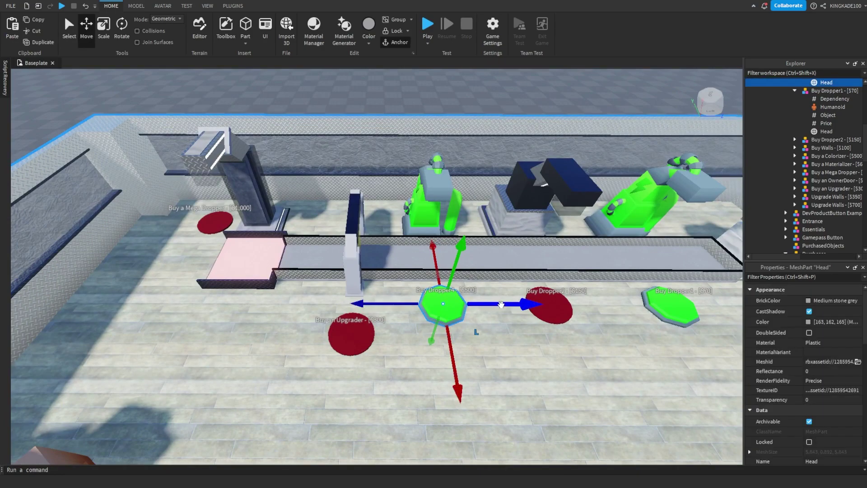
key(ctrl+d)
drag(503, 304, 336, 306)
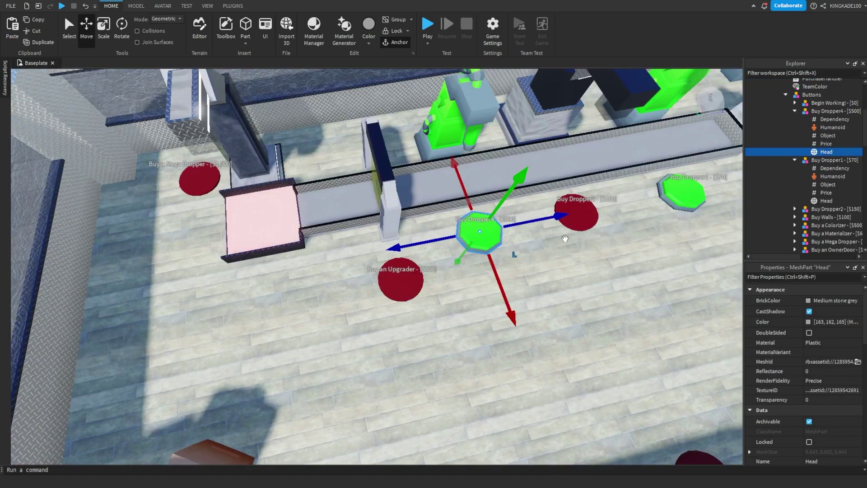
right_drag(572, 239, 572, 239)
Duplicate the whole Buy Dropper4 button model and move the copy onto the floor in front of the stacked crates.
click(820, 111)
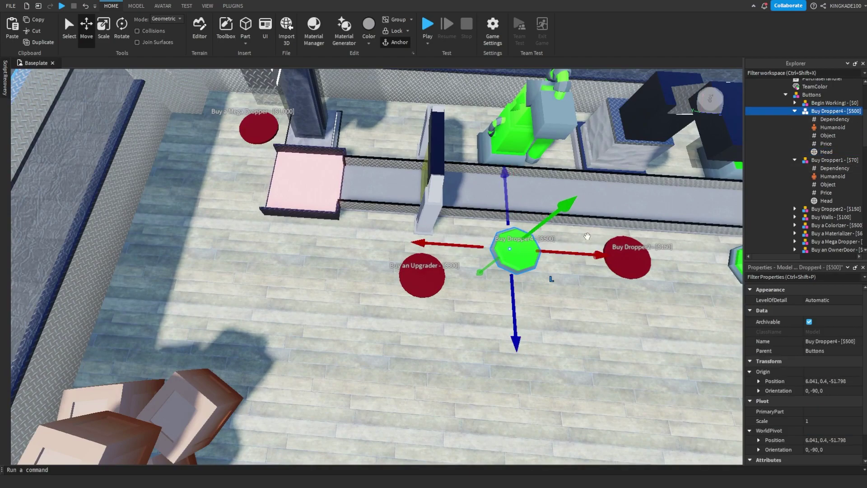
key(ctrl+d)
drag(561, 249, 324, 240)
drag(273, 270, 255, 387)
right_drag(421, 279, 420, 280)
drag(368, 269, 361, 287)
right_drag(449, 263, 449, 262)
key(f)
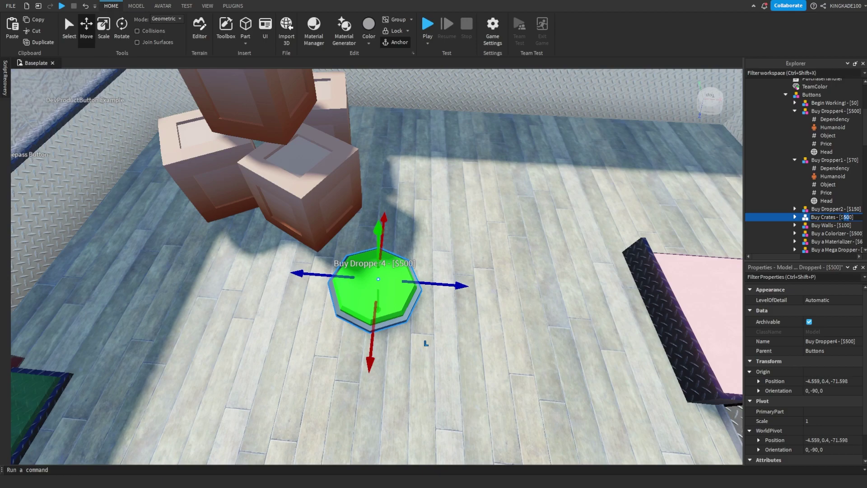
Rename the copied button model "Buy Crates - [$750]" and set its Dependency value to Dropper1.
click(823, 226)
right_drag(596, 219, 582, 295)
key(w)
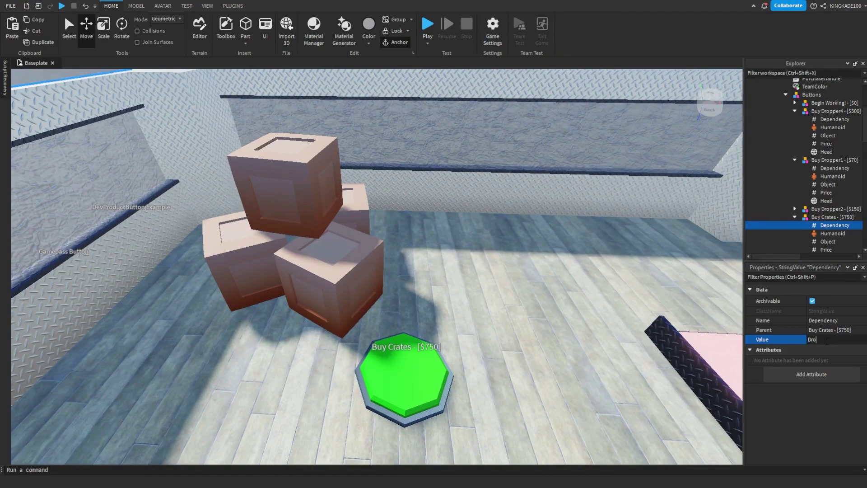
text(Dropper1)
key(Return)
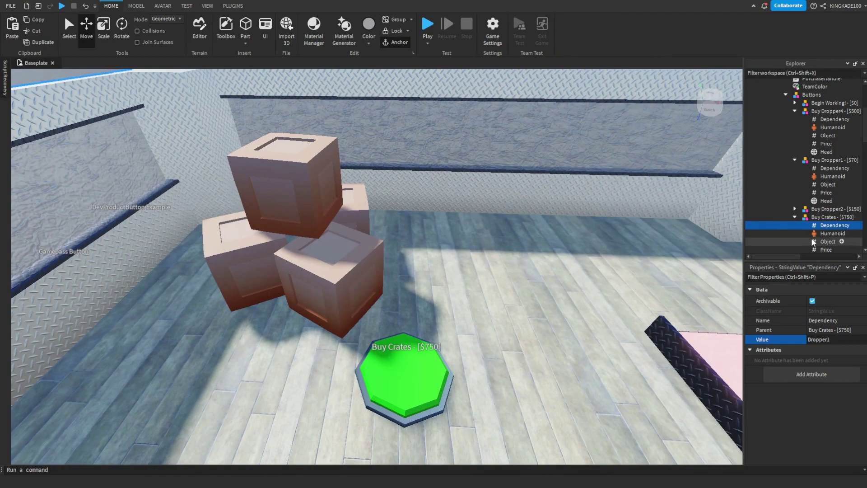
Set the Object value of the Buy Crates button to Crates, matching the model name in Purchases.
scroll(795, 242, down, 1)
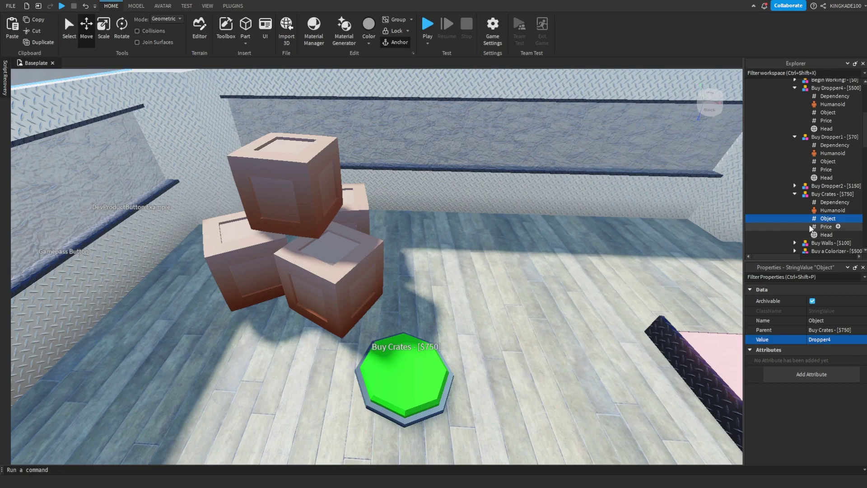
scroll(811, 229, down, 7)
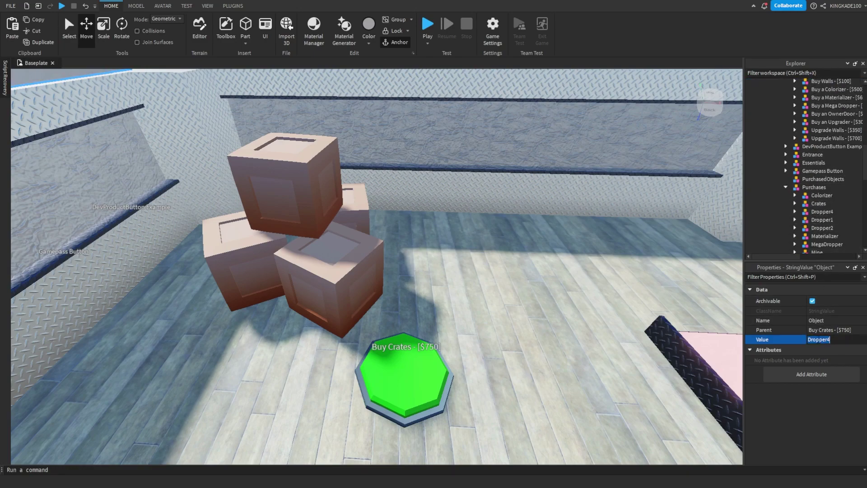
click(819, 340)
text(Crates)
scroll(825, 160, up, 4)
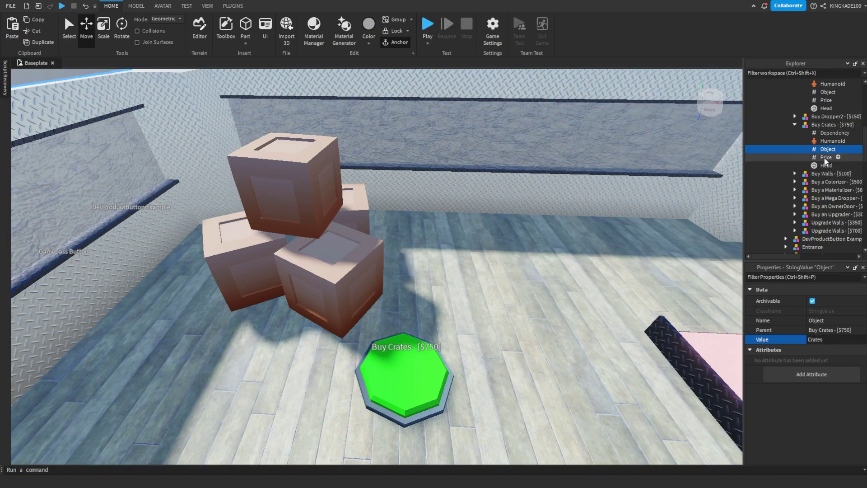
Set the Price value of the Buy Crates button to 750.
click(826, 159)
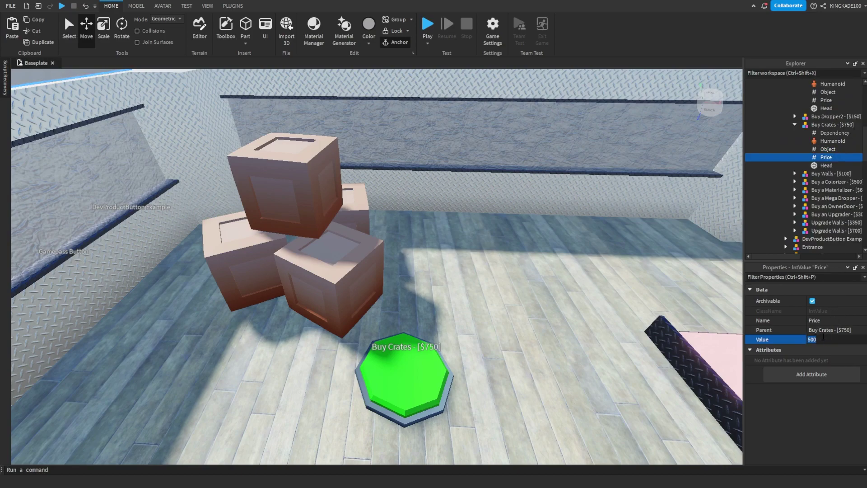
right_drag(653, 309, 698, 317)
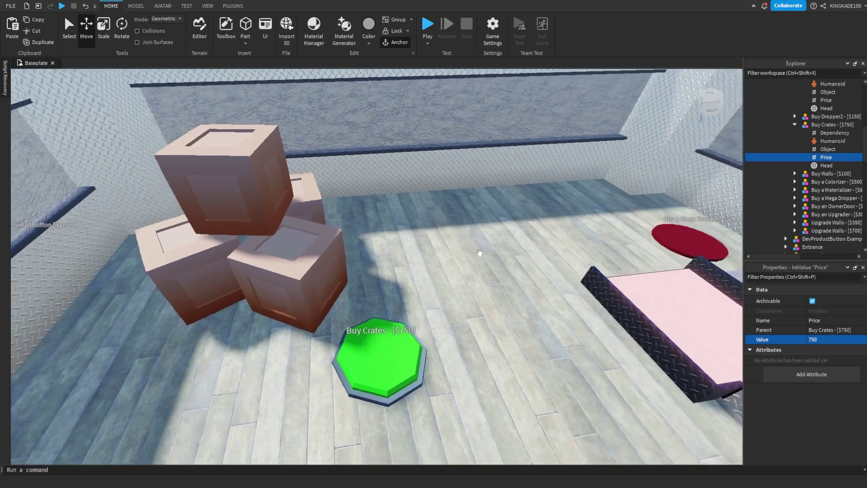
scroll(402, 251, down, 4)
click(417, 126)
Open the Mine's DropperScript, set cash.Value to 100 for each drop, and close the script.
mouse_move(397, 230)
right_down()
mouse_move(393, 247)
mouse_move(388, 238)
right_up()
scroll(393, 239, up, 5)
click(369, 247)
double_click(798, 211)
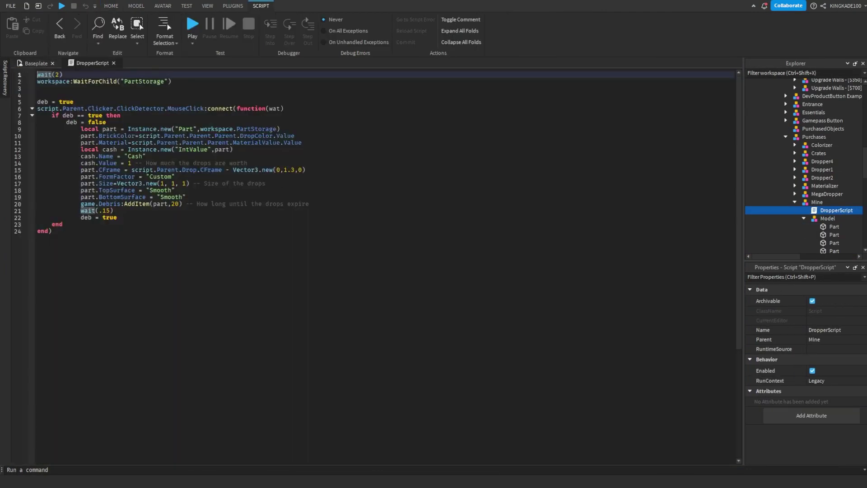
click(131, 163)
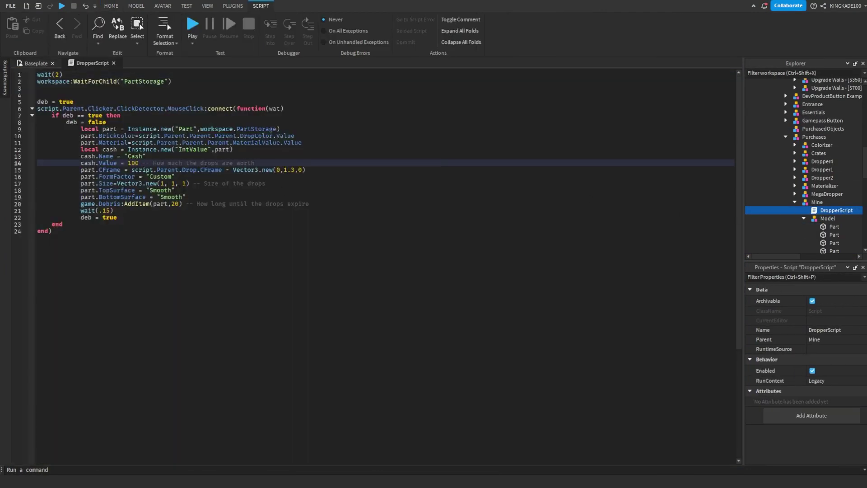
click(113, 62)
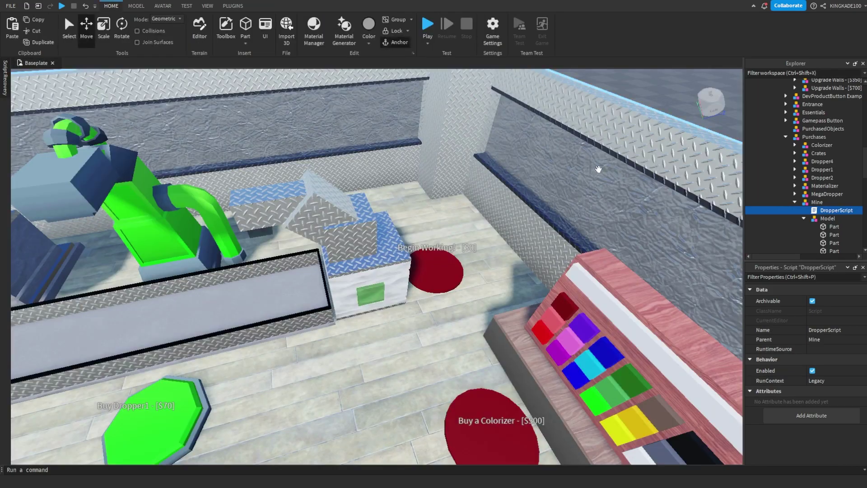
scroll(598, 167, down, 5)
scroll(599, 170, down, 10)
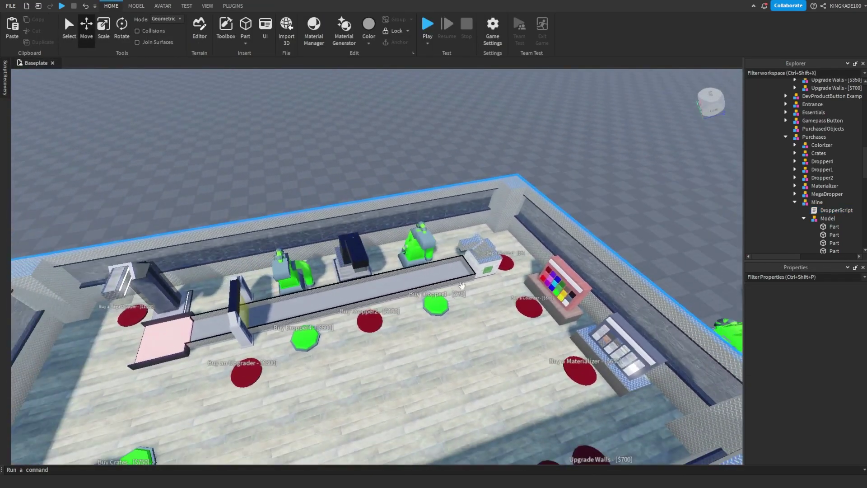
Start a playtest and walk the character through the Touch to claim! gate to claim the tycoon.
key(a)
key(d)
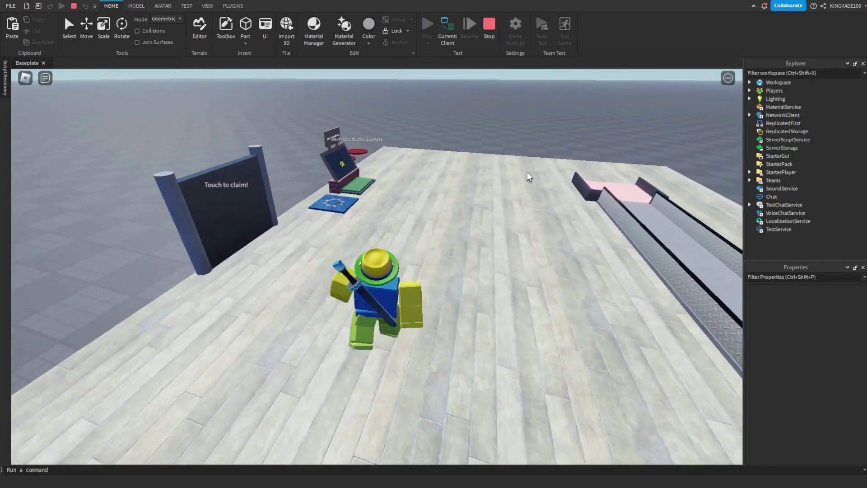
key(w)
key(a)
right_drag(527, 172, 530, 173)
key(s)
key(a)
key(w)
right_drag(445, 207, 446, 206)
right_drag(390, 226, 390, 226)
key(d)
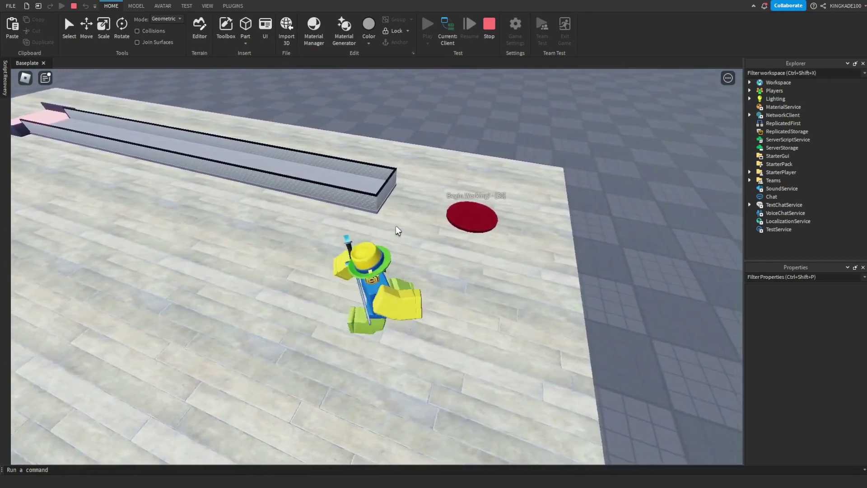
Walk the character onto the Begin Working! - [$0] button to unlock the Mine beside the conveyor.
key(w)
key(s)
key(a)
right_drag(423, 223, 423, 223)
key(w)
key(w)
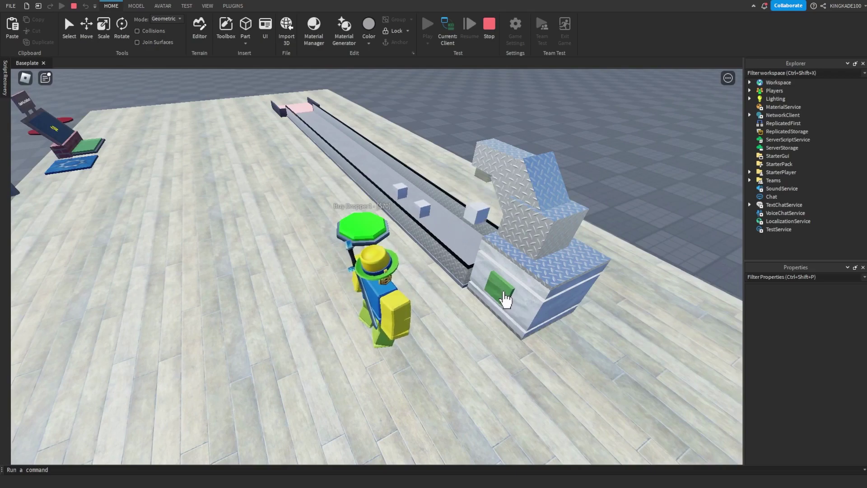
Send the Mine's drops down the conveyor, check the player's cash, and collect the earnings at the cash collector.
key(w)
right_drag(524, 227, 531, 221)
key(w)
scroll(533, 220, down, 2)
key(d)
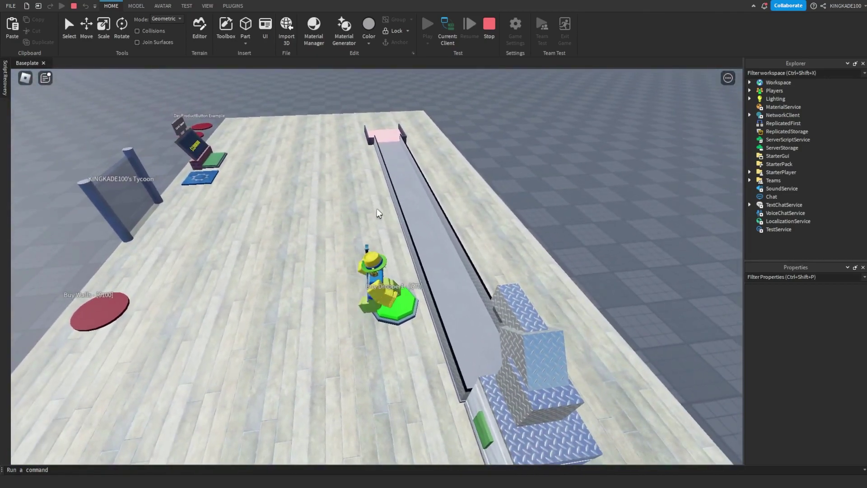
key(a)
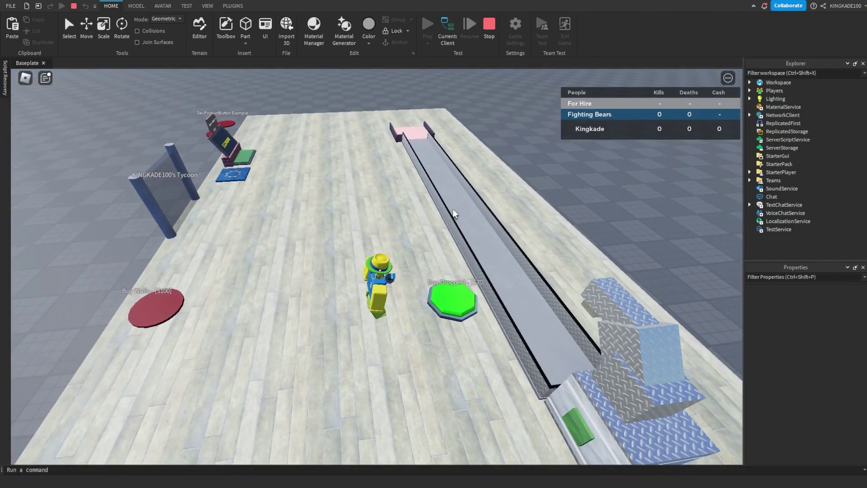
key(w)
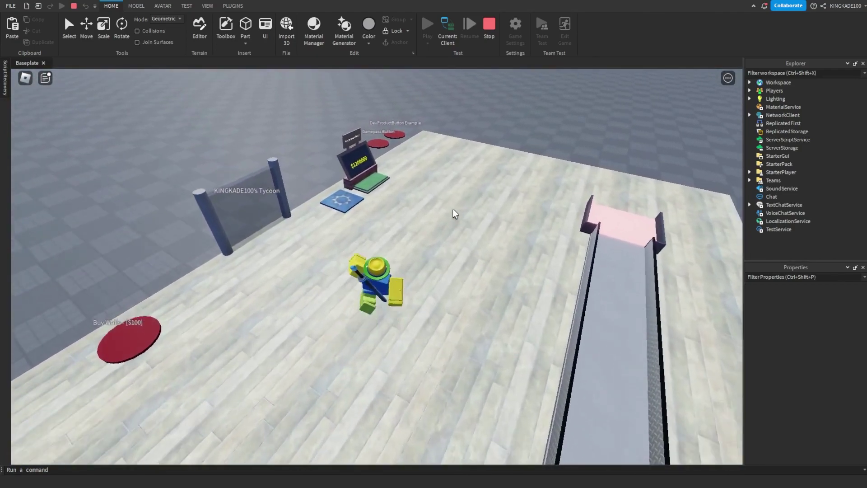
key(w)
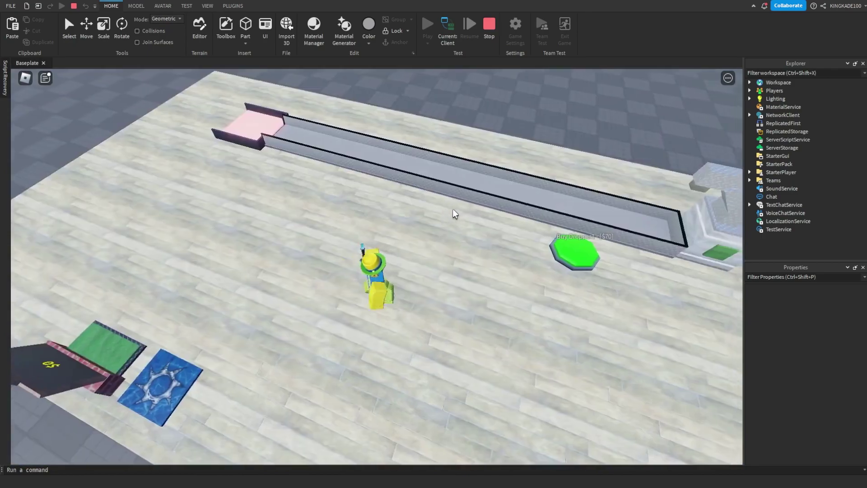
Purchase Dropper1 from its $70 button and go to the Buy Crates button it unlocks.
key(d)
key(d)
right_drag(453, 209, 453, 209)
key(a)
scroll(460, 228, up, 1)
key(w)
key(a)
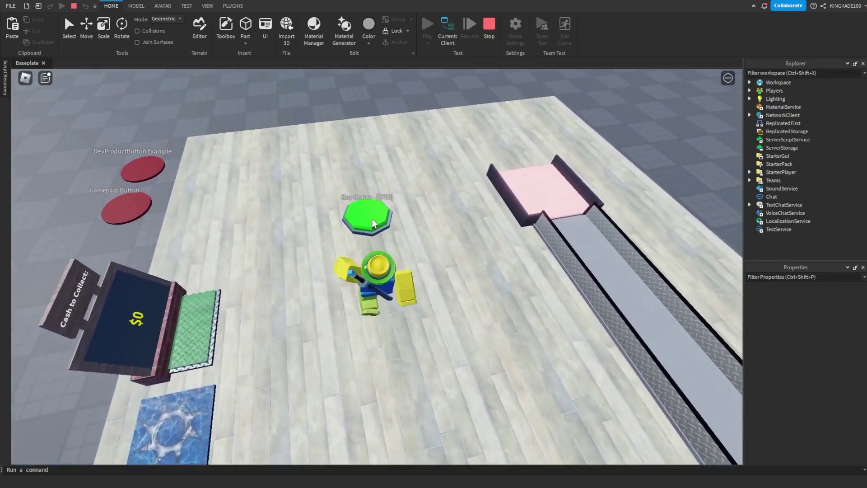
Purchase the Crates from their $750 button, check them by walking and jumping around, and end the playtest.
key(w)
key(a)
key(space)
right_drag(373, 219, 372, 219)
key(w)
key(a)
right_drag(453, 222, 470, 208)
key(s)
key(w)
key(space)
key(w)
key(space)
key(a)
key(w)
key(d)
key(s)
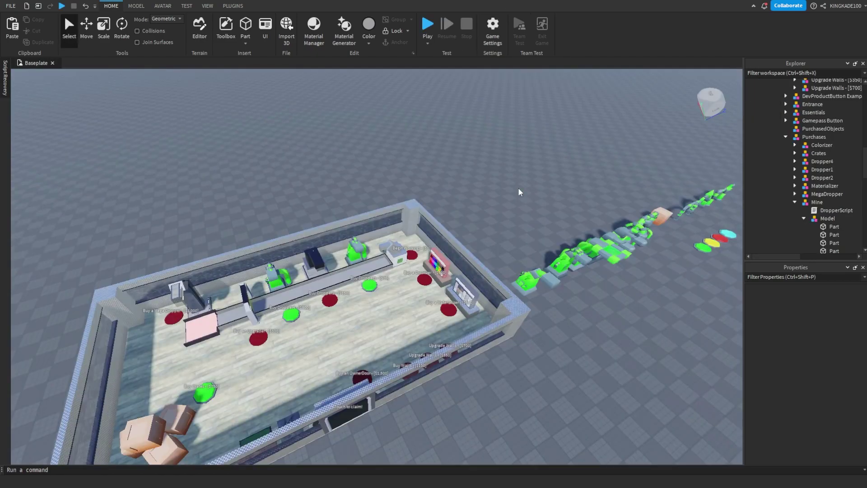
Examine the complete tycoon in the editor, including the Colorizer's colour button parts and the Materializer board.
right_drag(518, 188, 471, 191)
scroll(462, 246, down, 3)
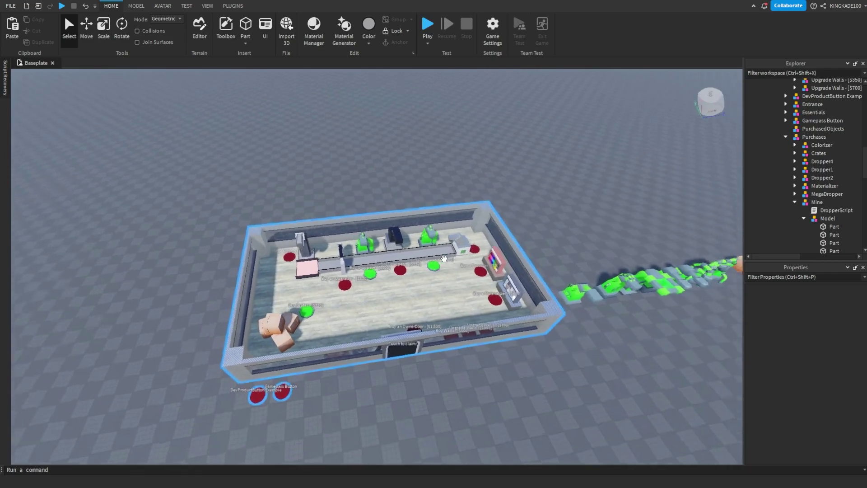
mouse_move(412, 286)
right_down()
mouse_move(420, 302)
mouse_move(398, 285)
right_up()
right_drag(474, 310, 357, 330)
scroll(356, 329, up, 3)
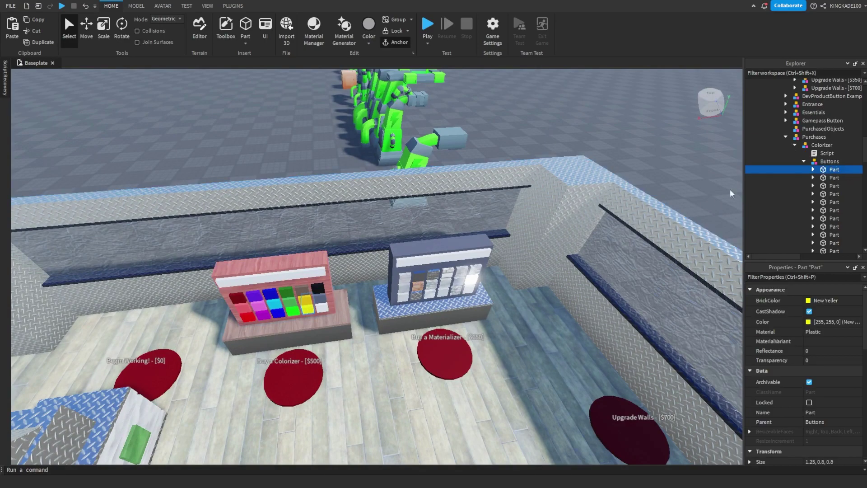
scroll(657, 151, down, 8)
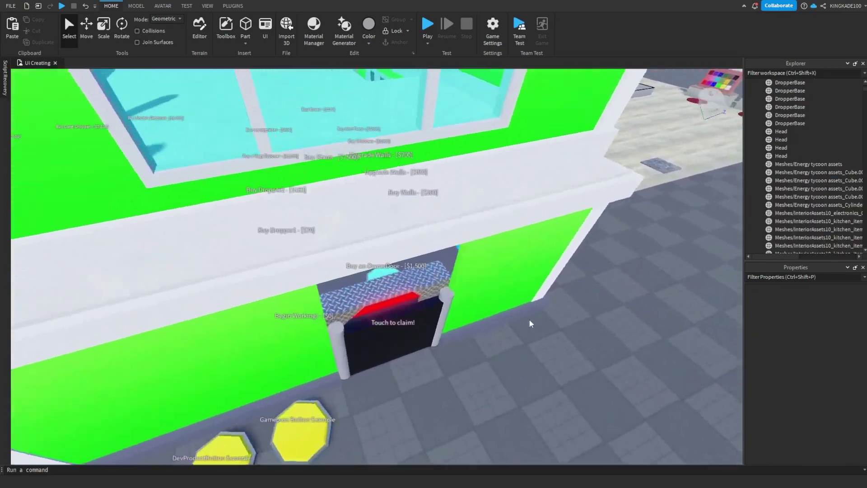
Switch to the UI Creating place and examine its two-storey tycoon house, purchase buttons and surrounding asset models.
right_drag(529, 320, 530, 319)
key(w)
key(s)
key(d)
key(w)
key(d)
key(a)
key(a)
right_drag(435, 262, 435, 262)
key(e)
middle_drag(436, 262, 402, 272)
right_drag(437, 240, 436, 240)
key(w)
key(w)
key(s)
scroll(436, 240, down, 4)
right_drag(516, 261, 516, 257)
key(w)
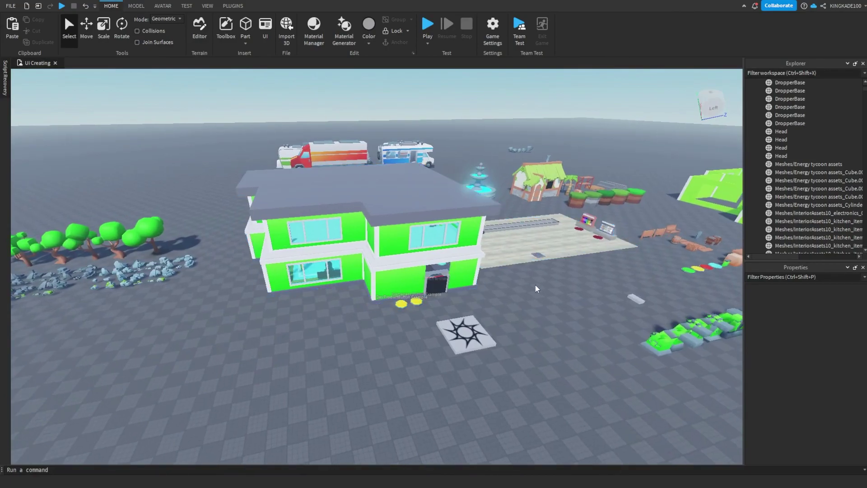
scroll(477, 271, up, 5)
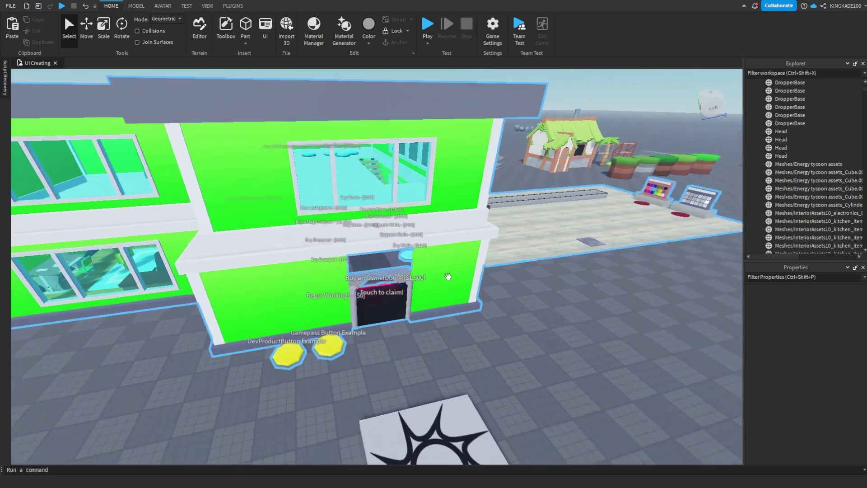
scroll(504, 305, down, 3)
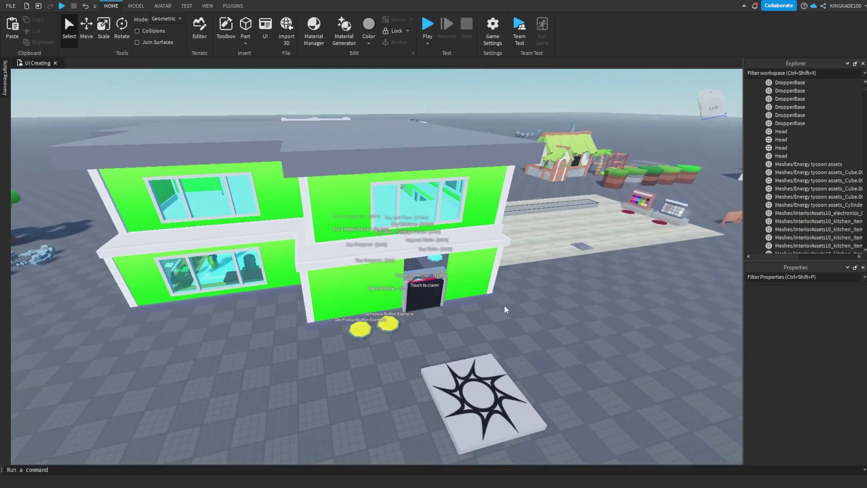
scroll(528, 324, up, 8)
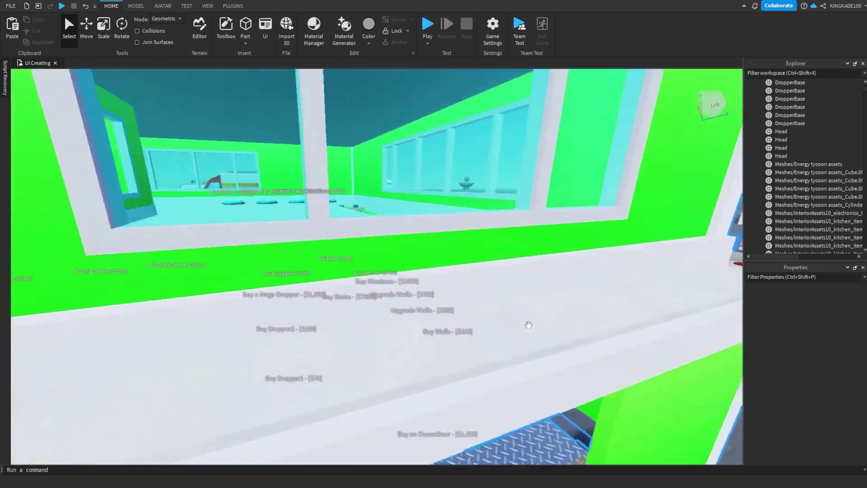
scroll(529, 326, down, 10)
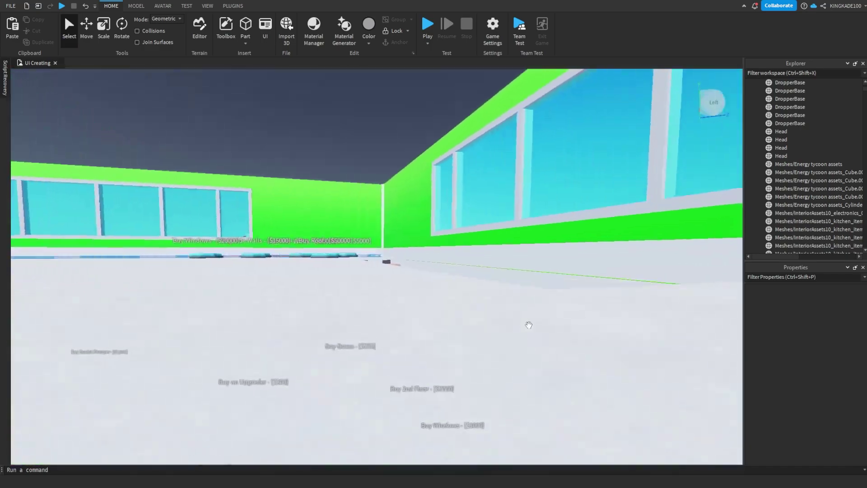
scroll(529, 325, down, 10)
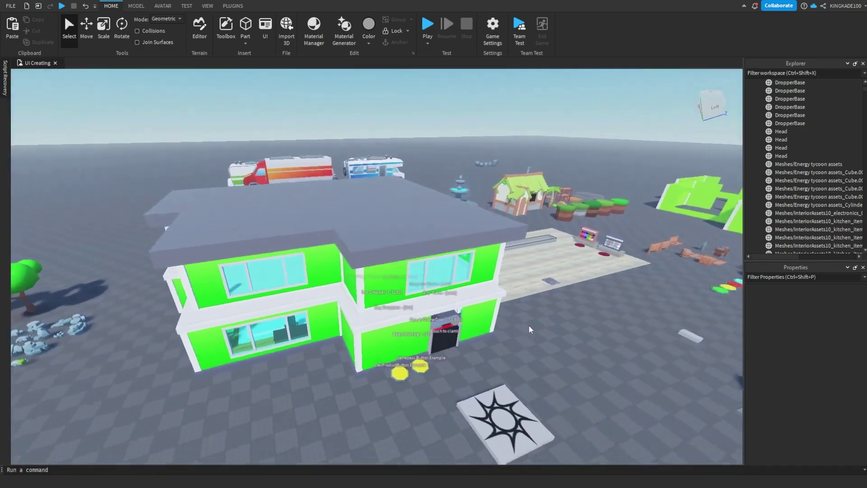
scroll(573, 334, down, 2)
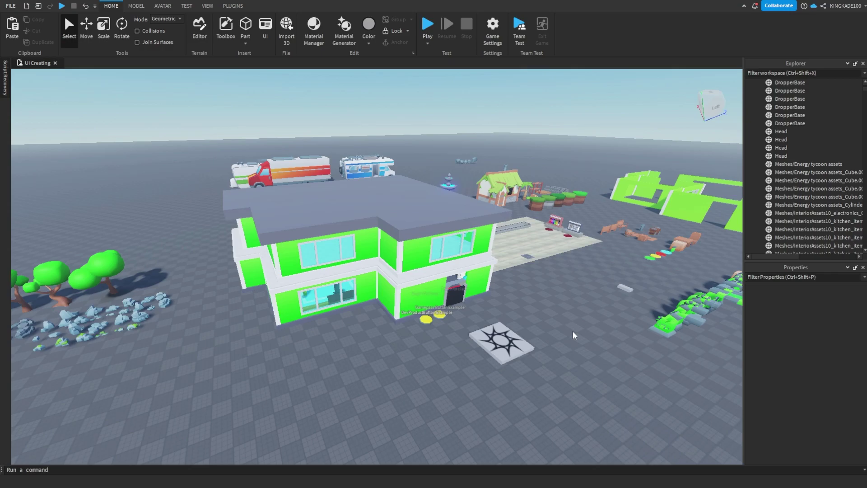
scroll(574, 334, up, 5)
scroll(572, 331, down, 5)
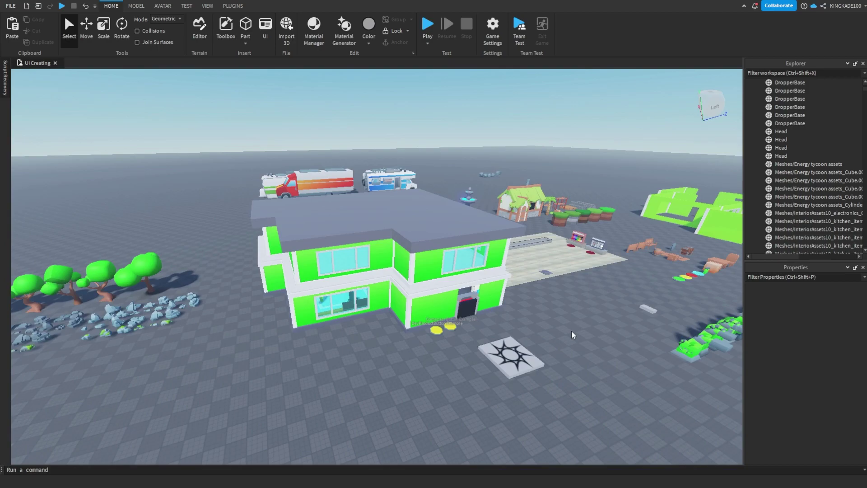
scroll(571, 331, up, 8)
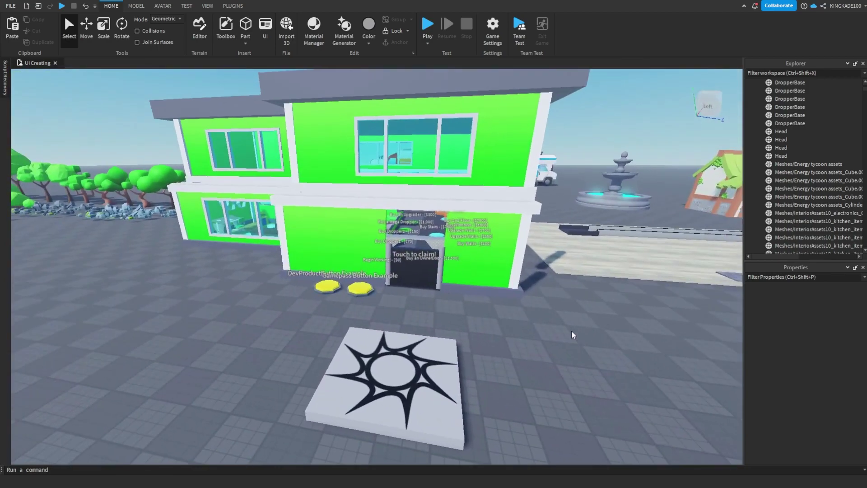